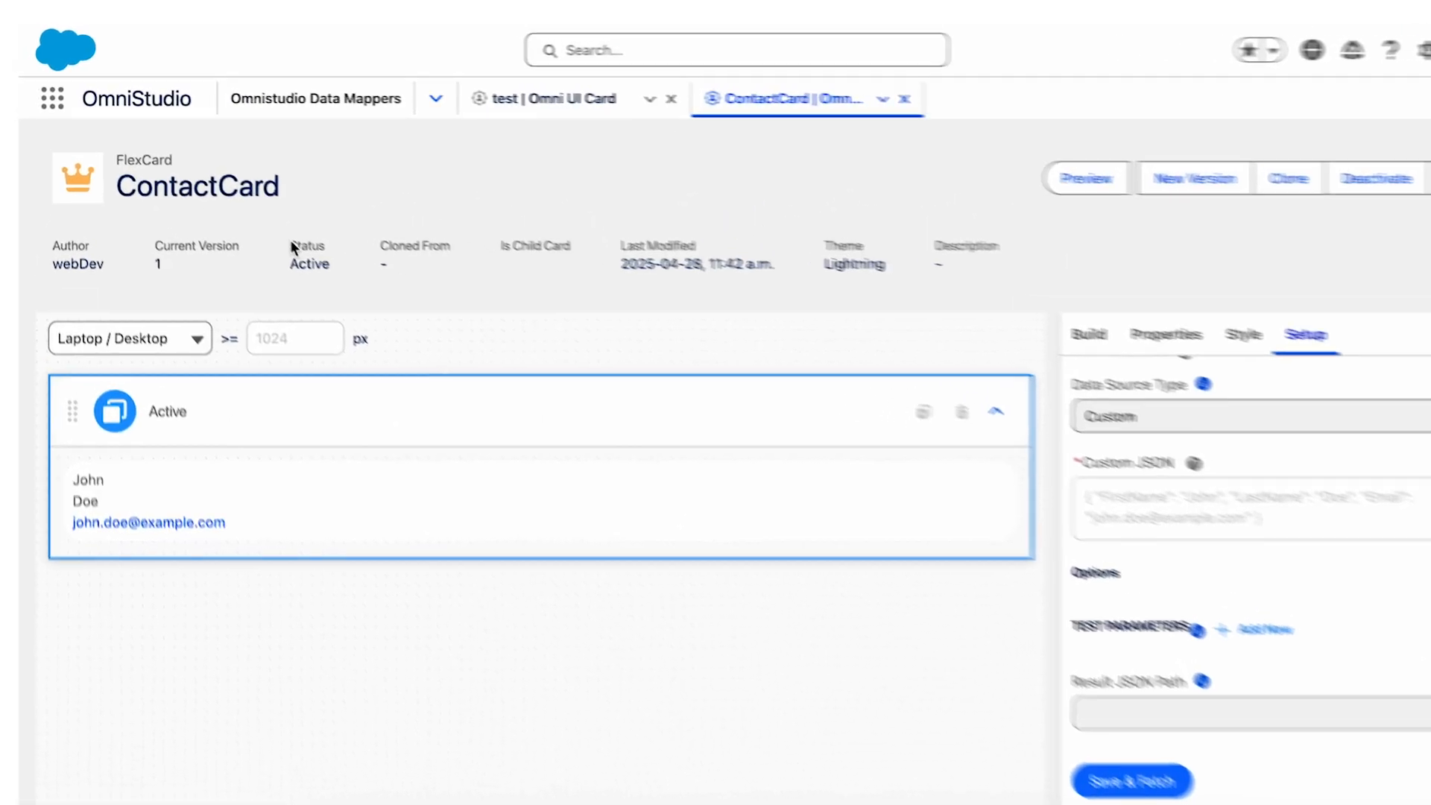
Create a new version of the active ContactCard FlexCard.
left_click_drag(290, 244, 335, 264)
left_click(358, 276)
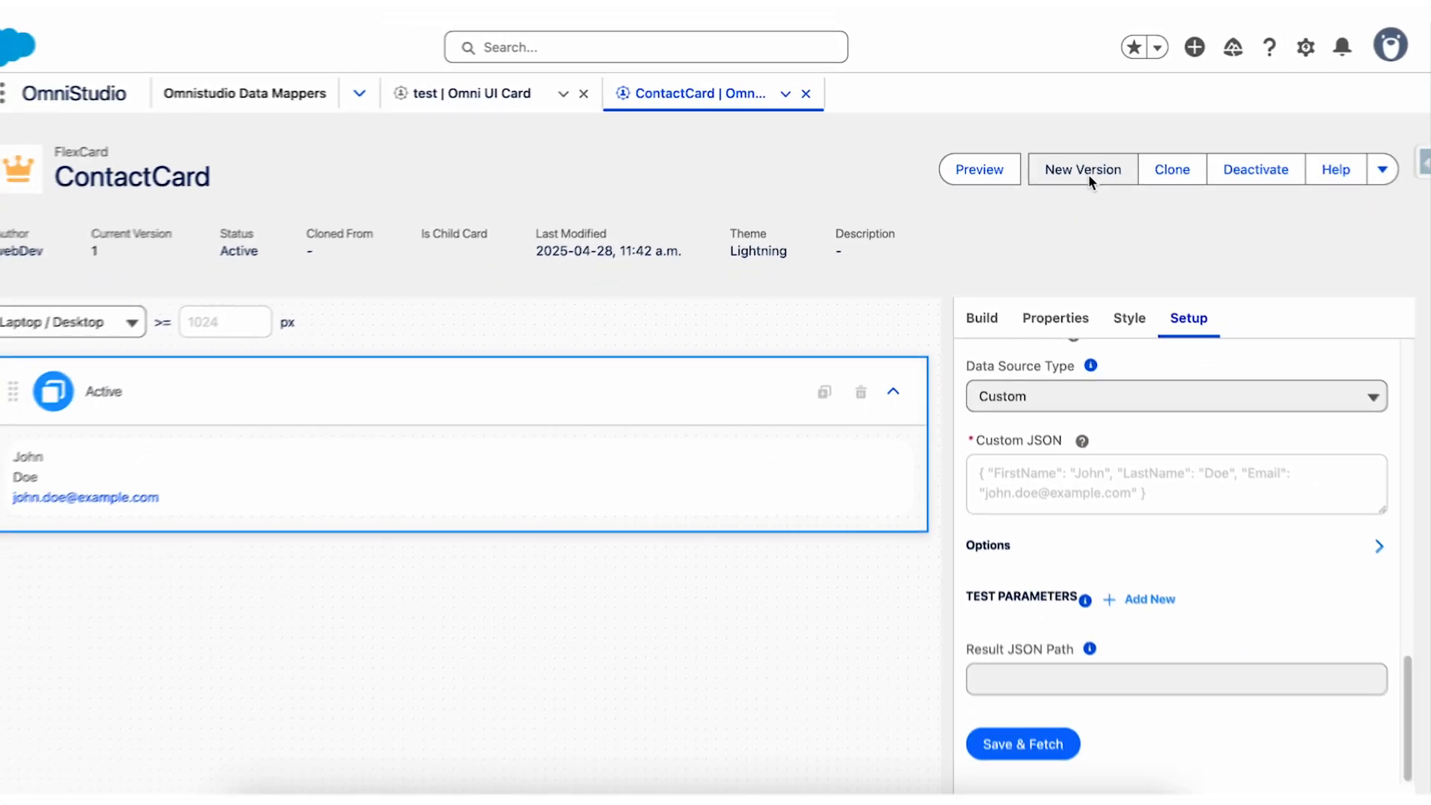
left_click(1079, 169)
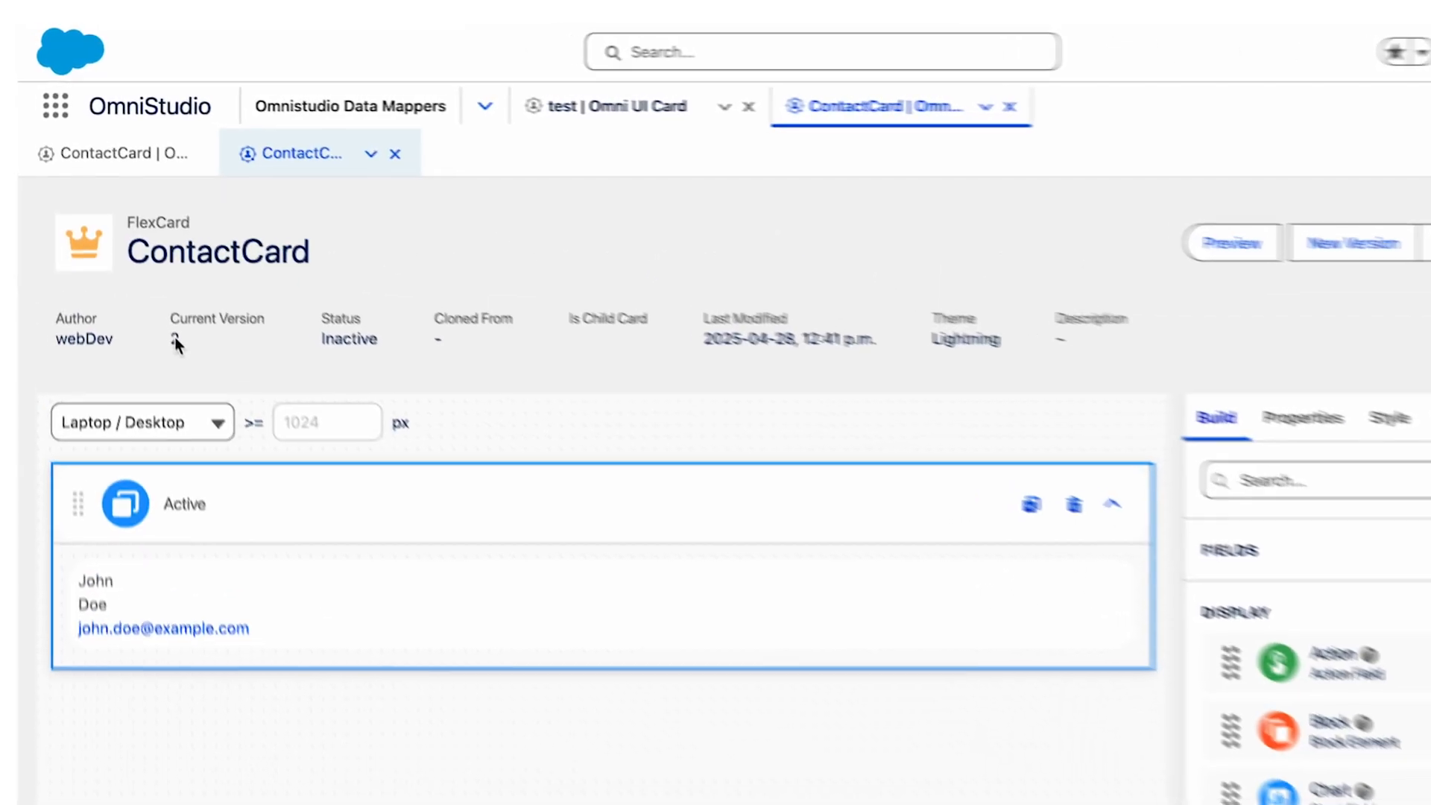
left_click_drag(173, 324, 275, 333)
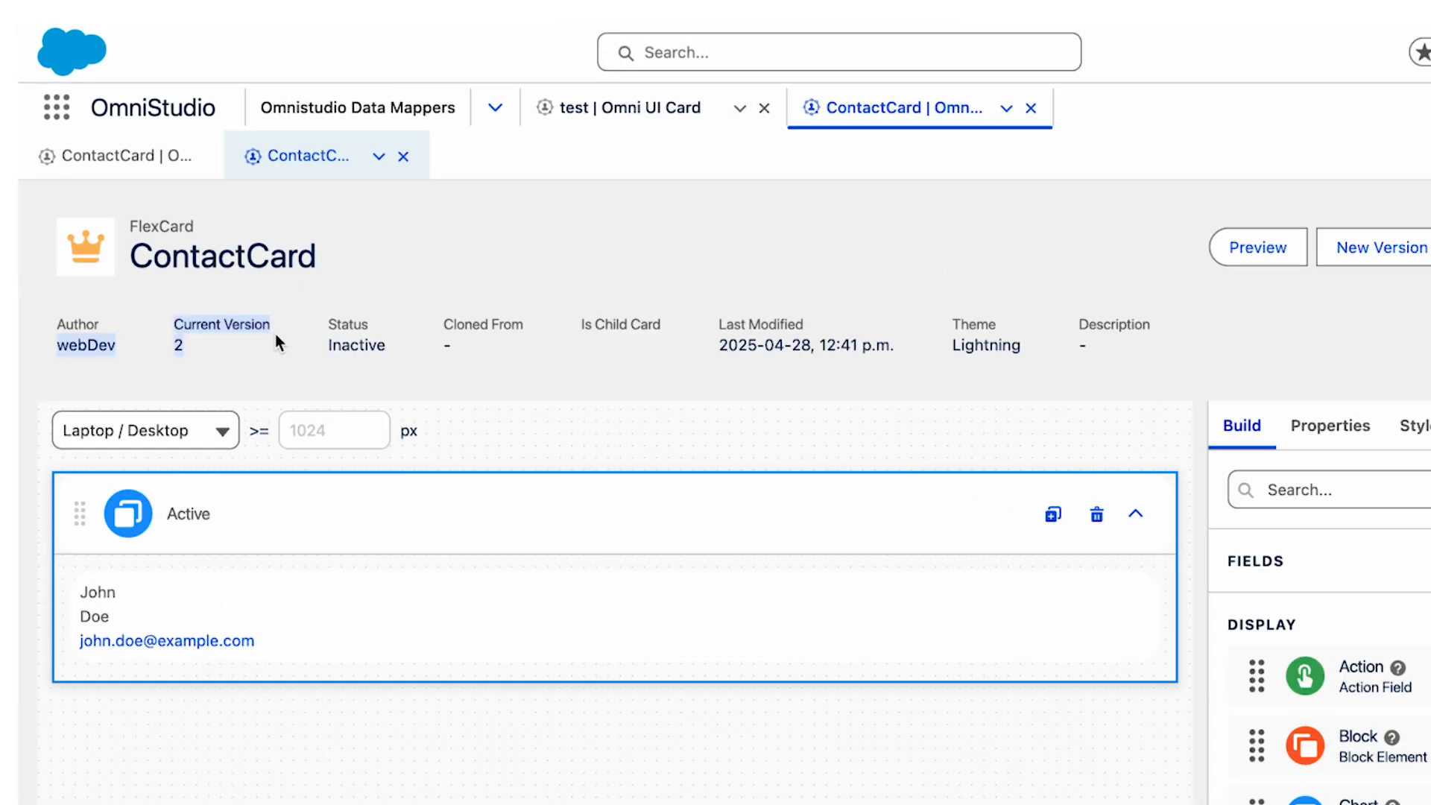
left_click(327, 334)
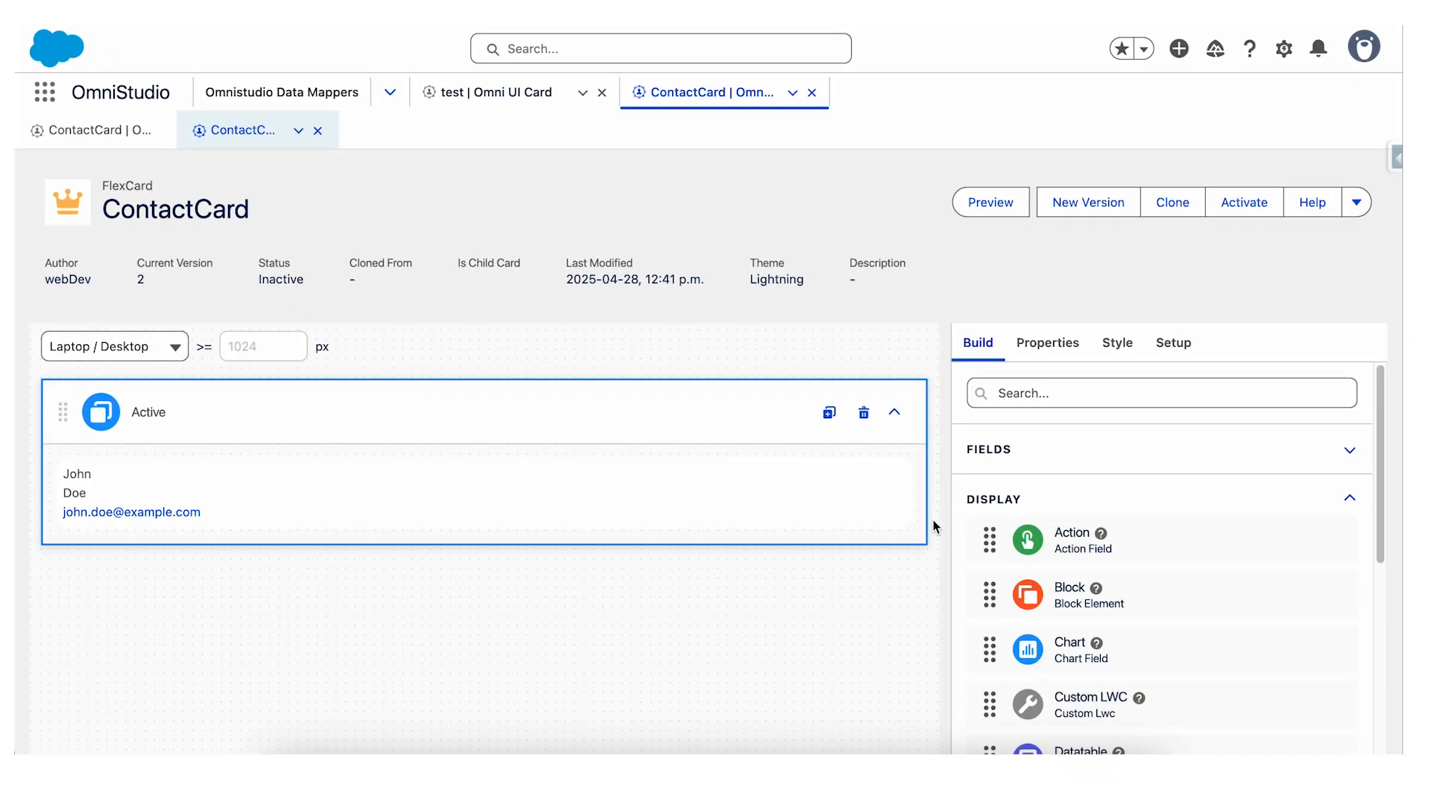
Examine the data source settings and available data source types in the new ContactCard version's setup.
left_click(1173, 342)
scroll(1175, 426, "down", 3)
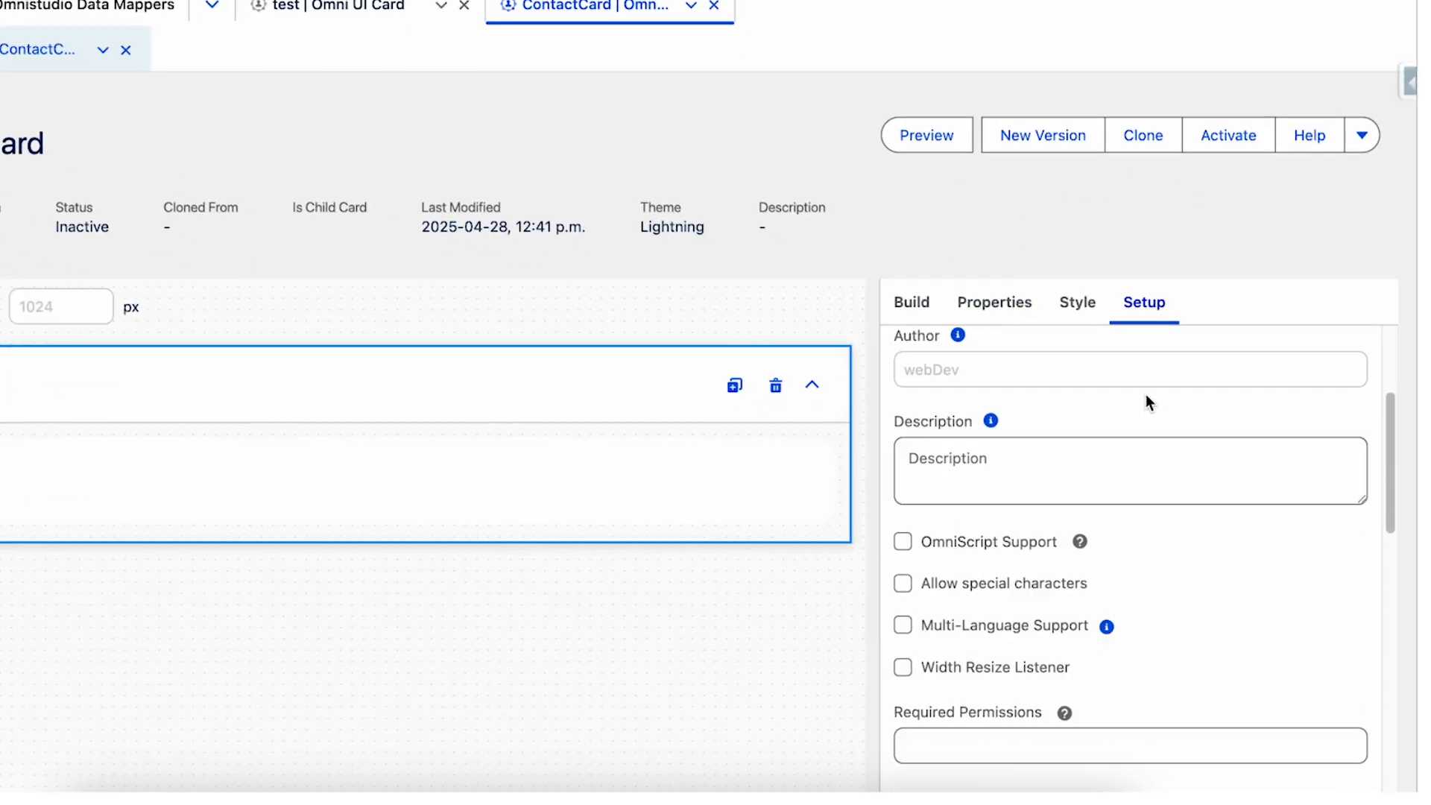
scroll(1146, 401, "down", 5)
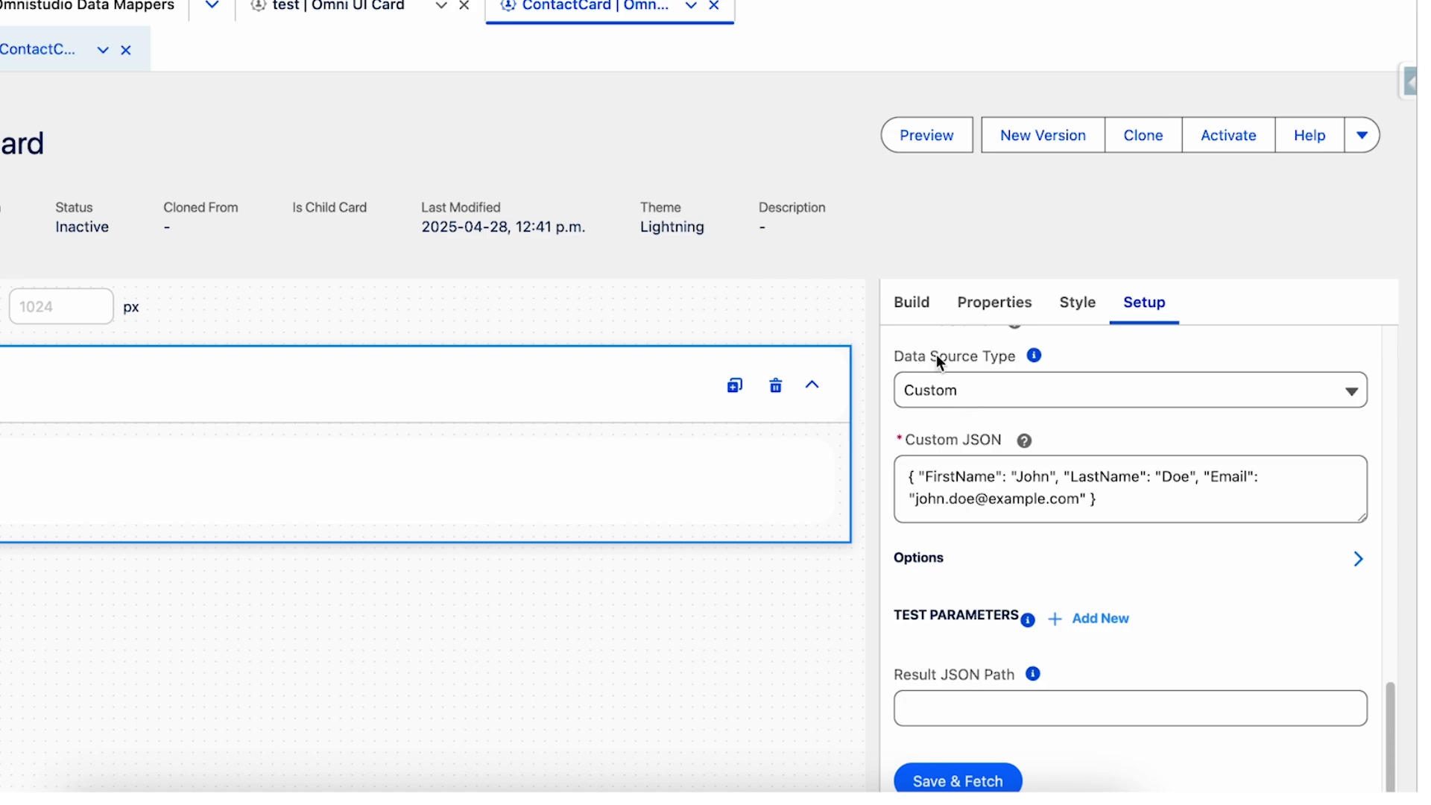
left_click(1062, 389)
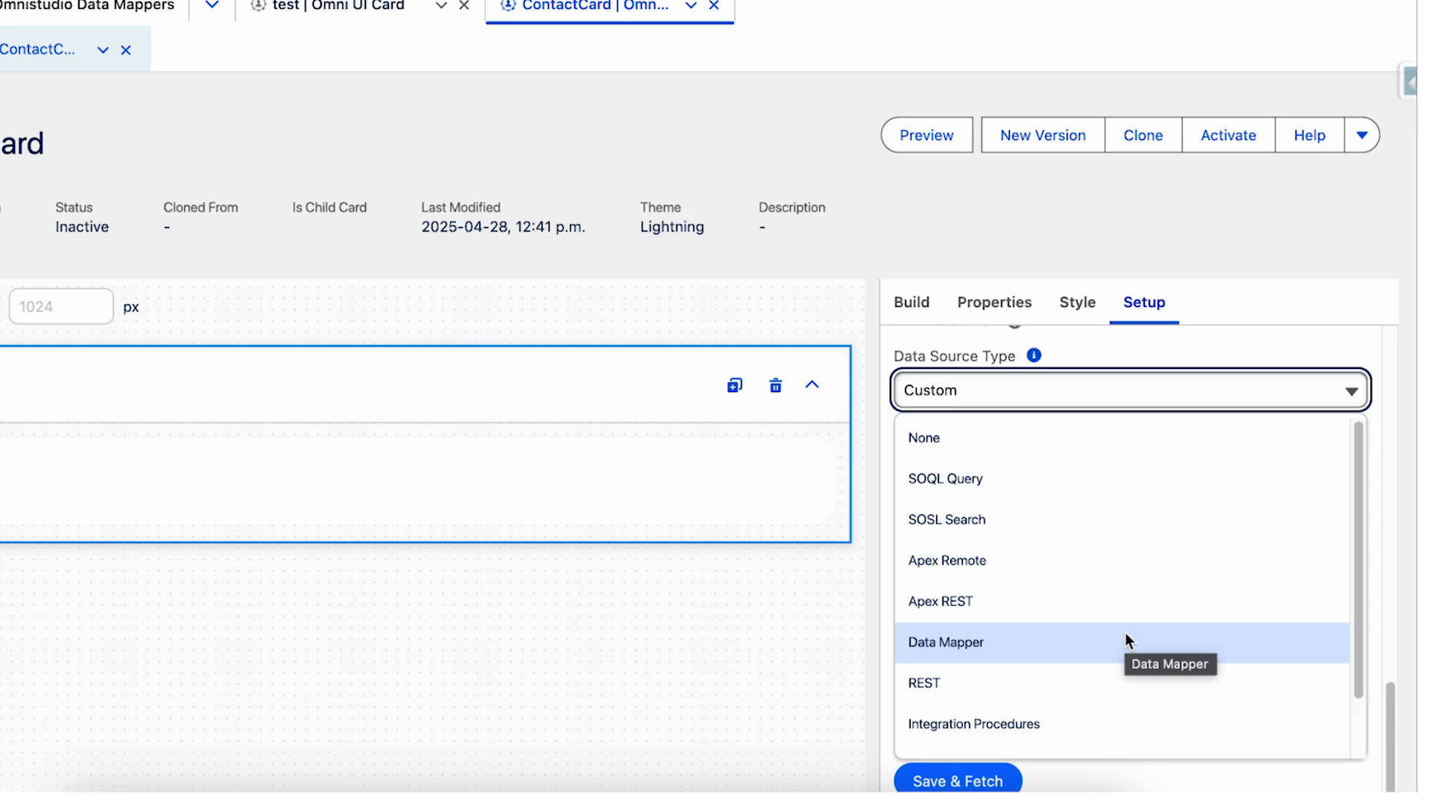
Create an Omnistudio Data Mapper named FetchContacts with interface type Extract and JSON input and output.
left_click(138, 10)
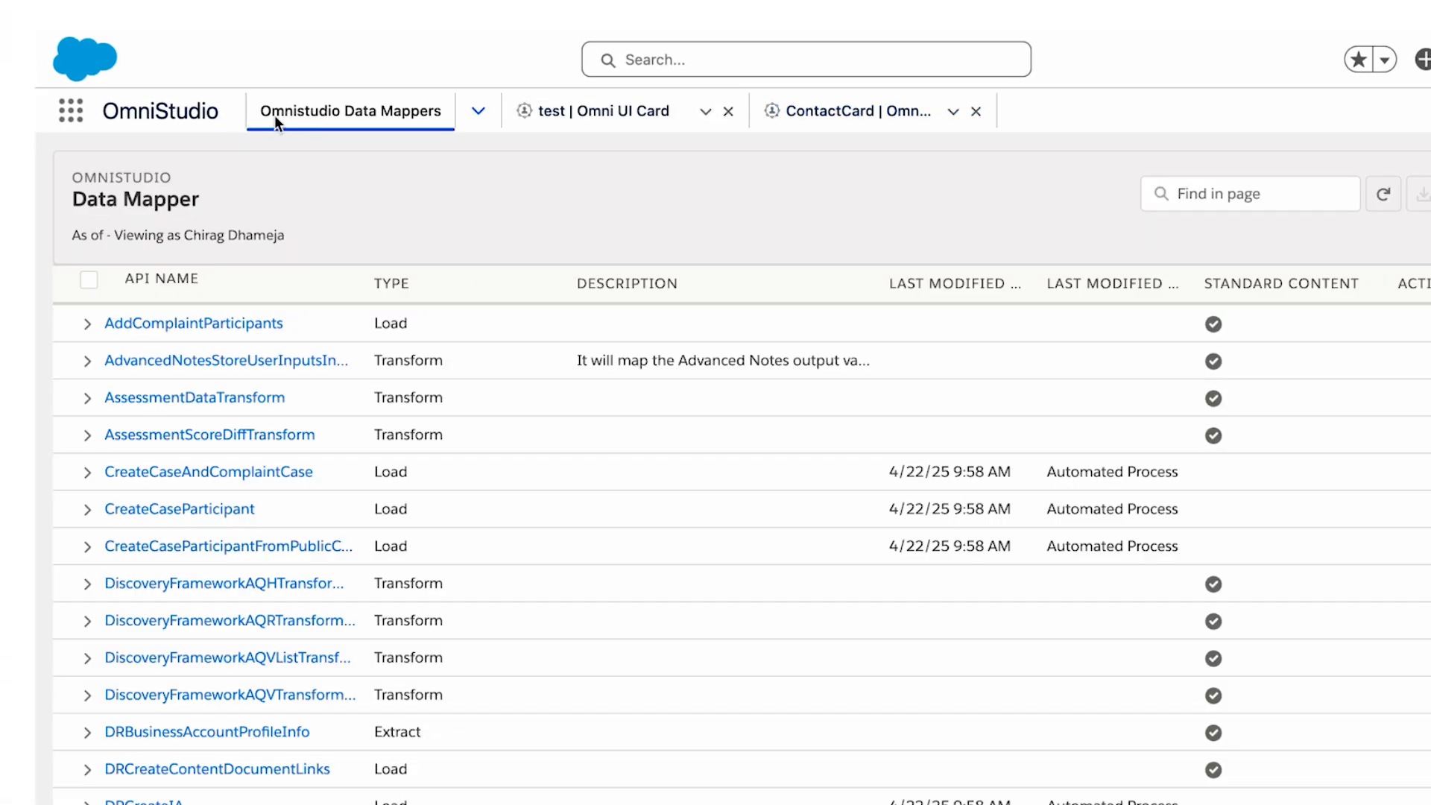
left_click(1223, 222)
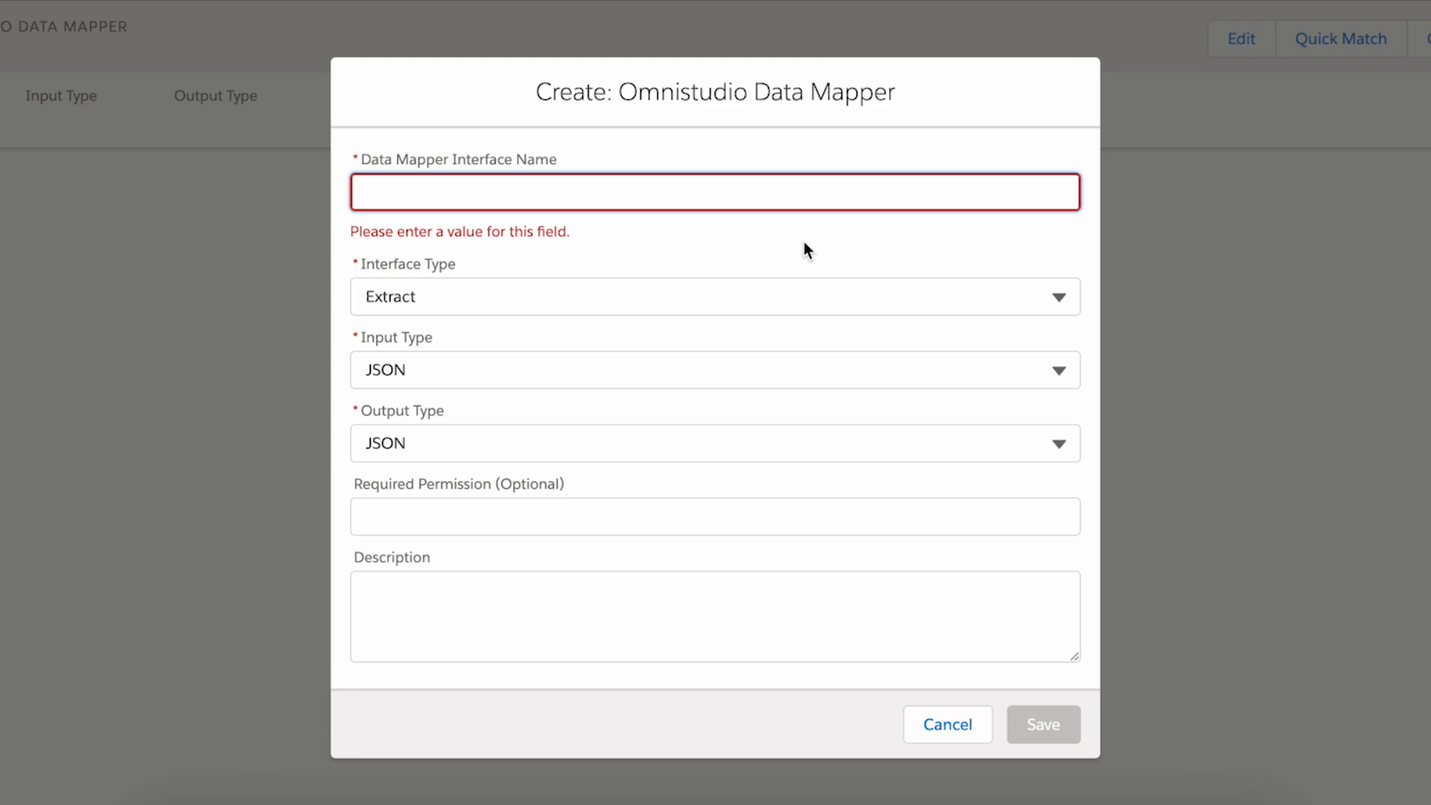
type("FetchC")
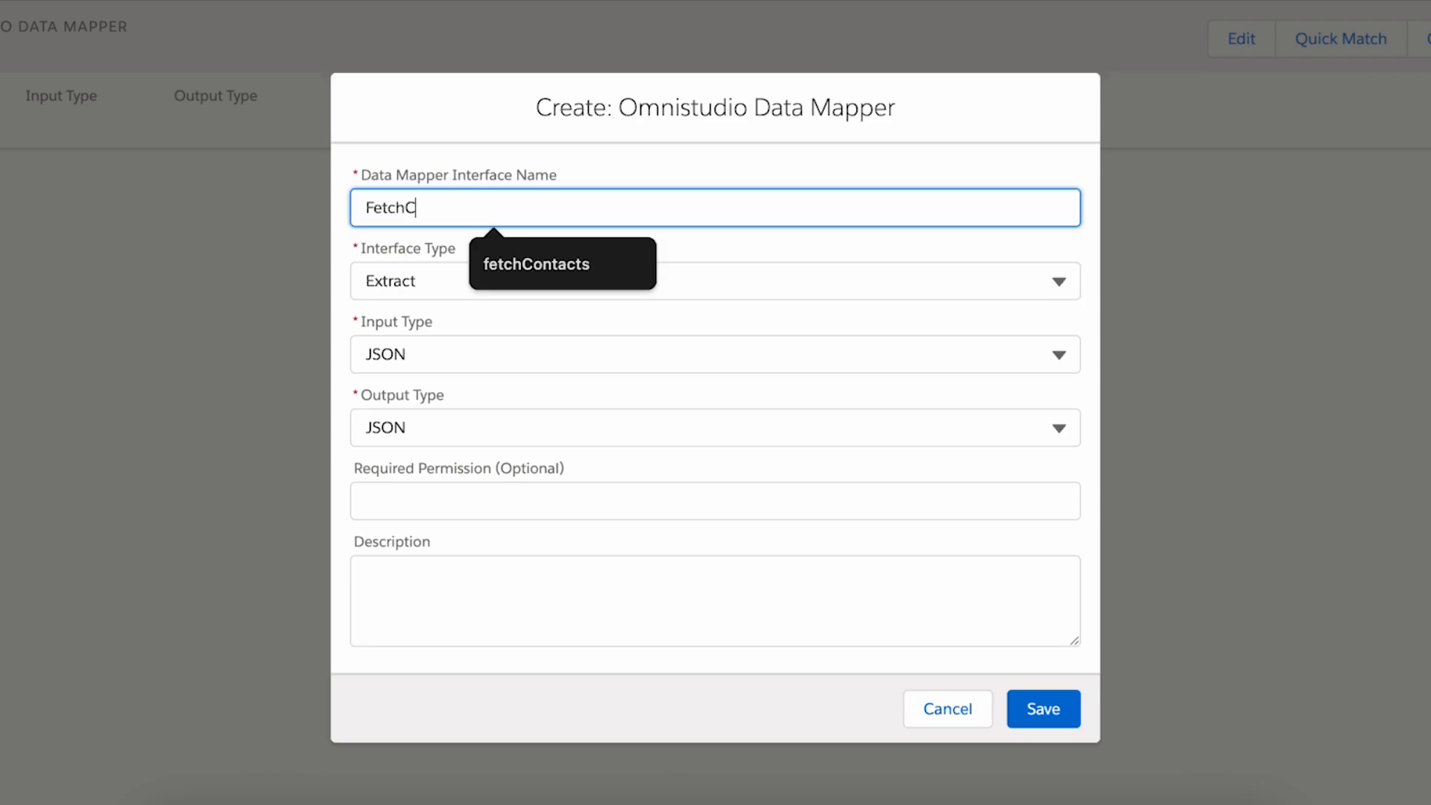
type("ontacts")
left_click(481, 276)
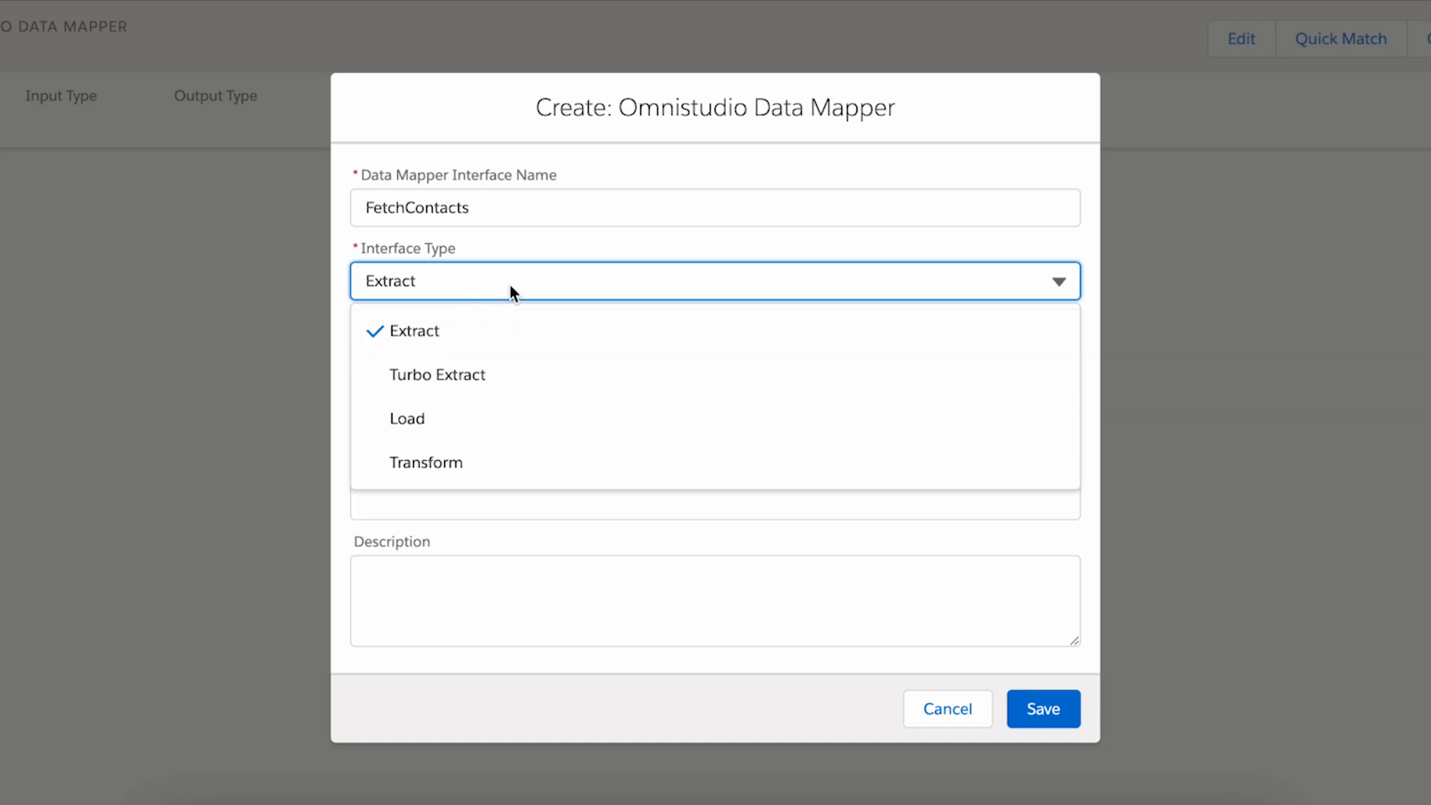
left_click(510, 284)
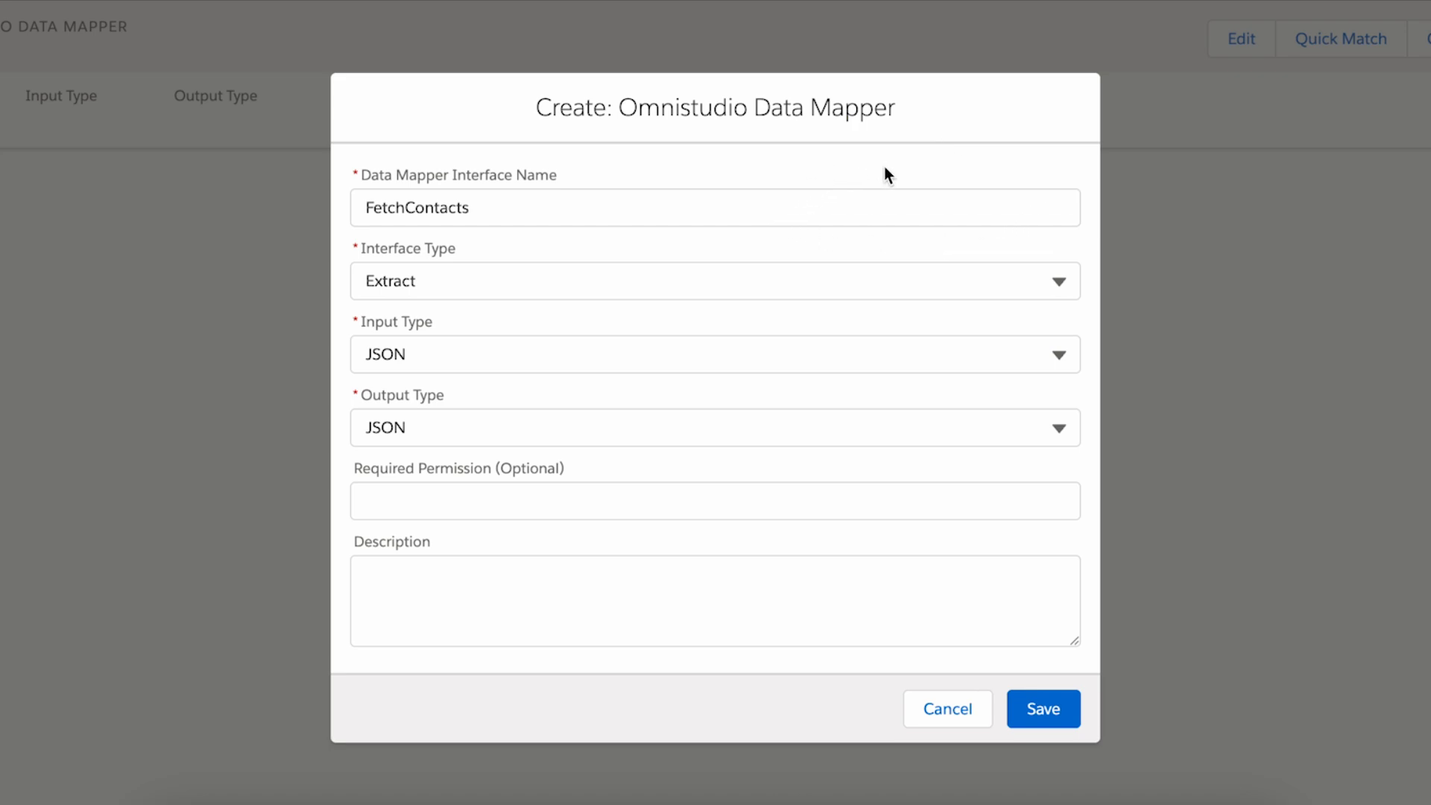
left_click(1058, 711)
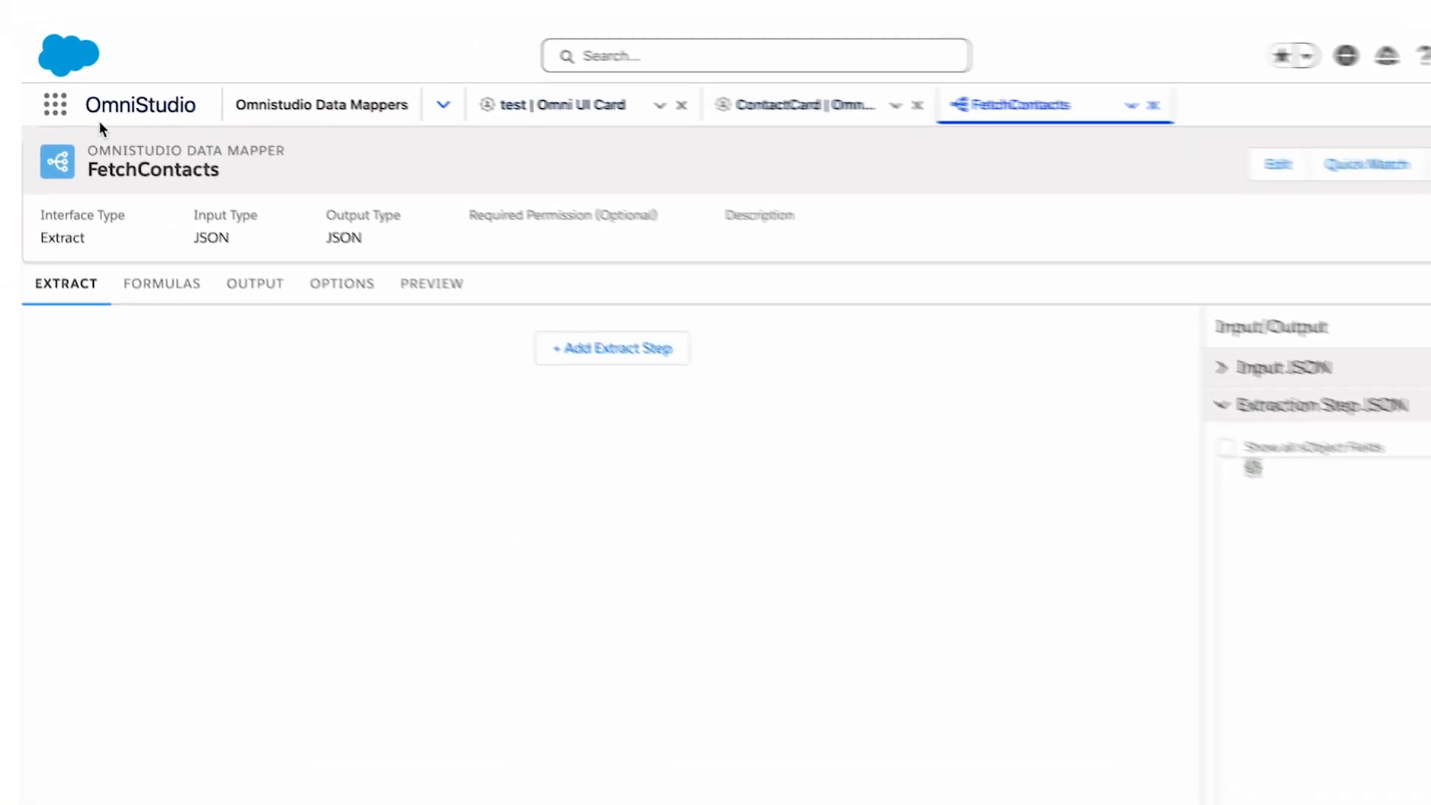
Add an extract step to FetchContacts that reads from the Contact object.
left_click(751, 408)
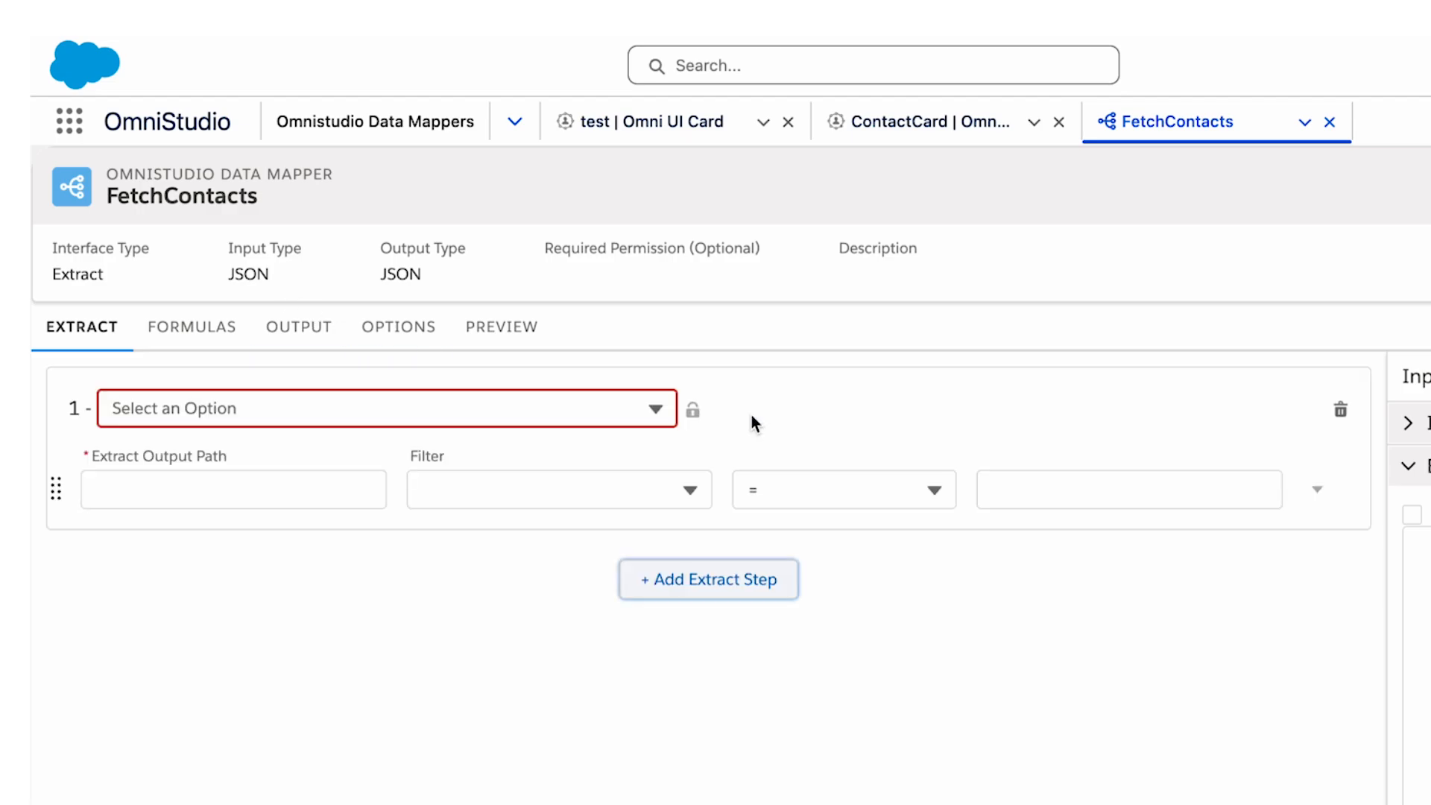
left_click(799, 428)
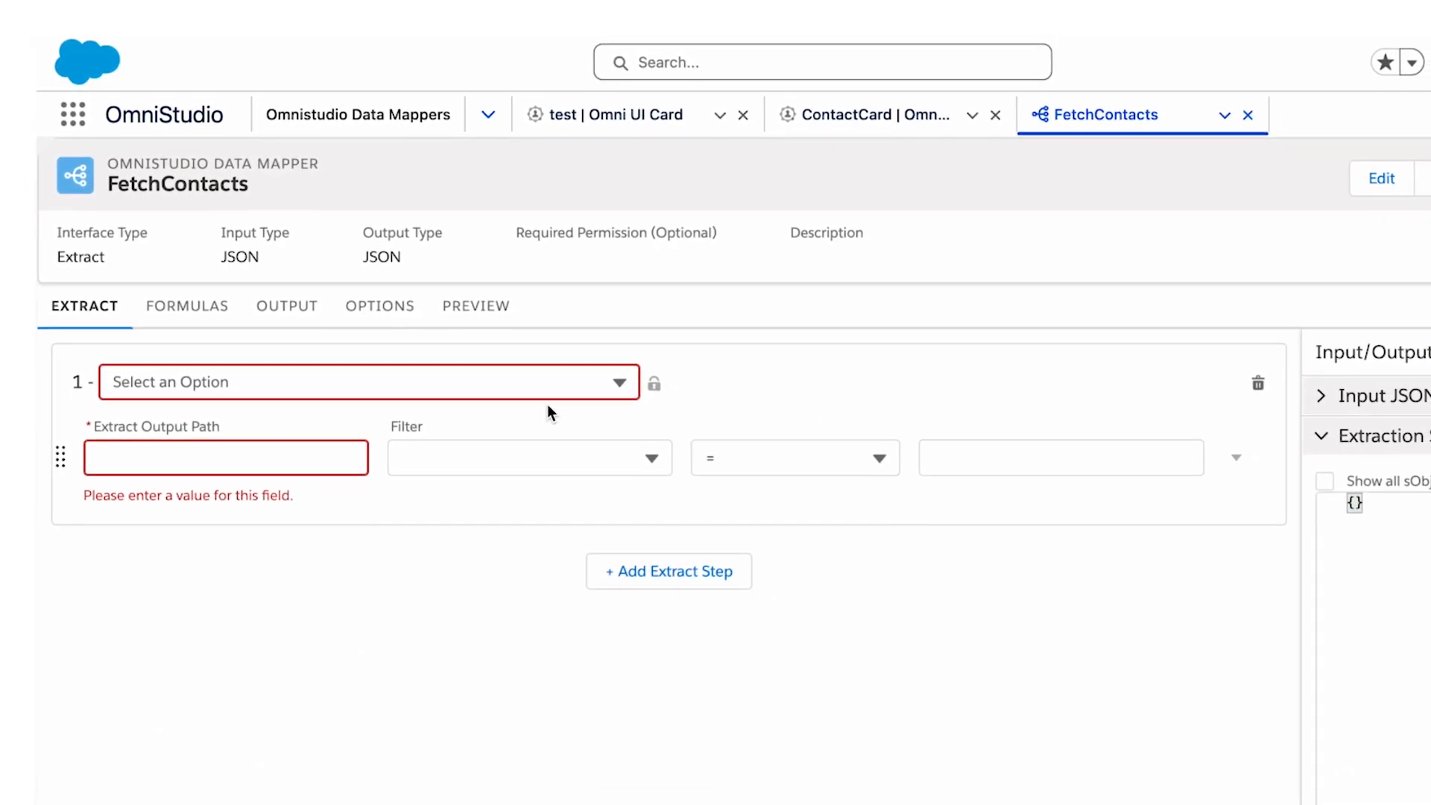
left_click(516, 382)
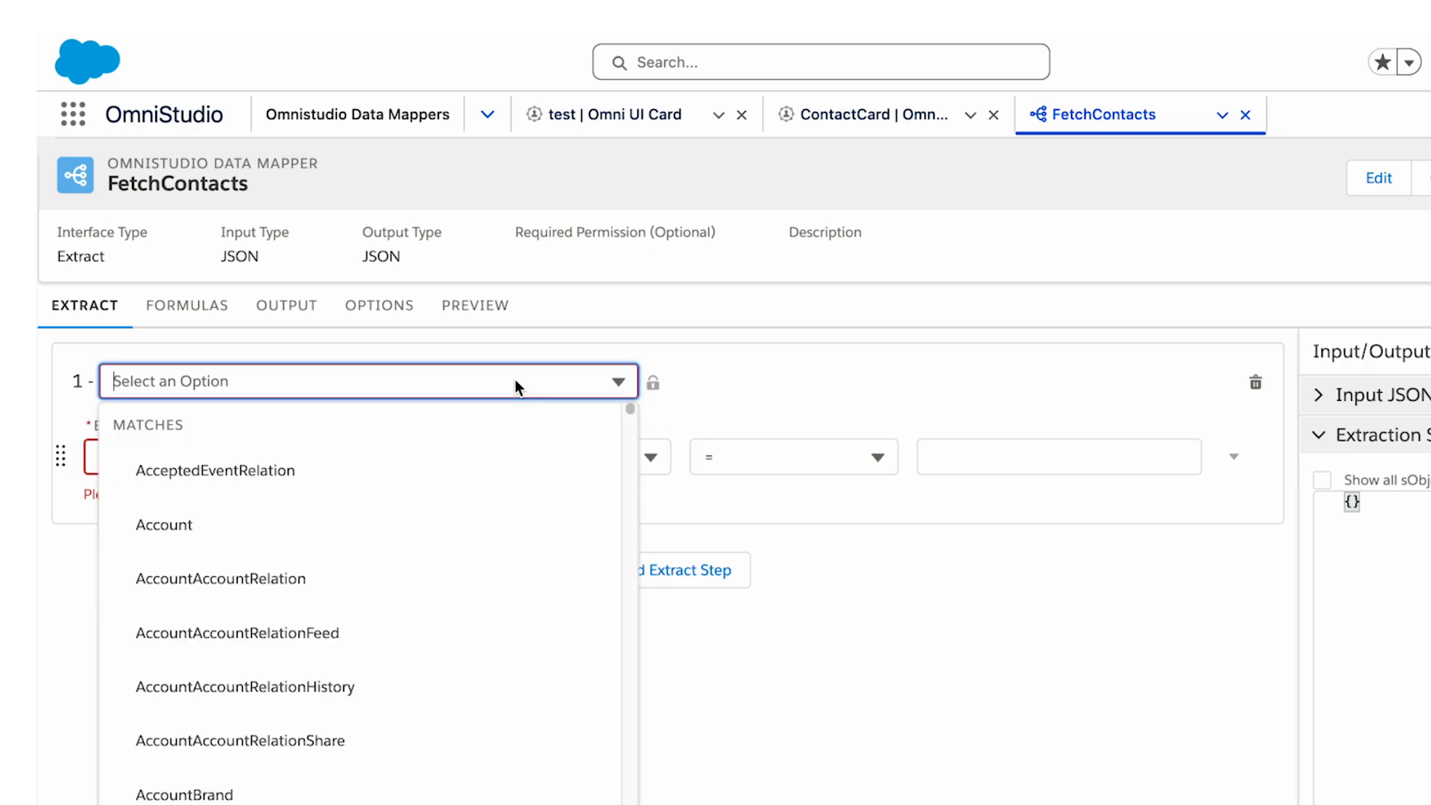
type("Cont")
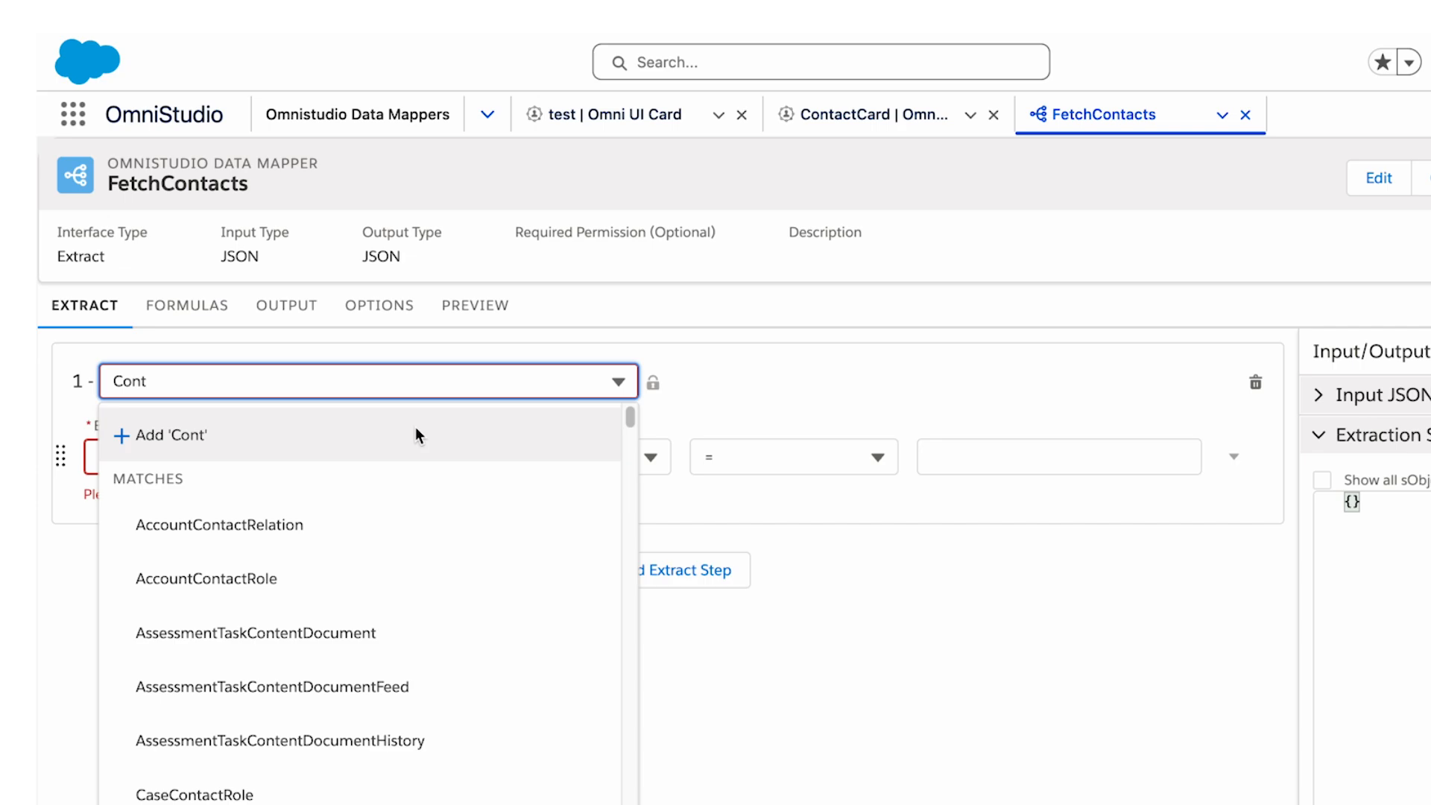
type("act")
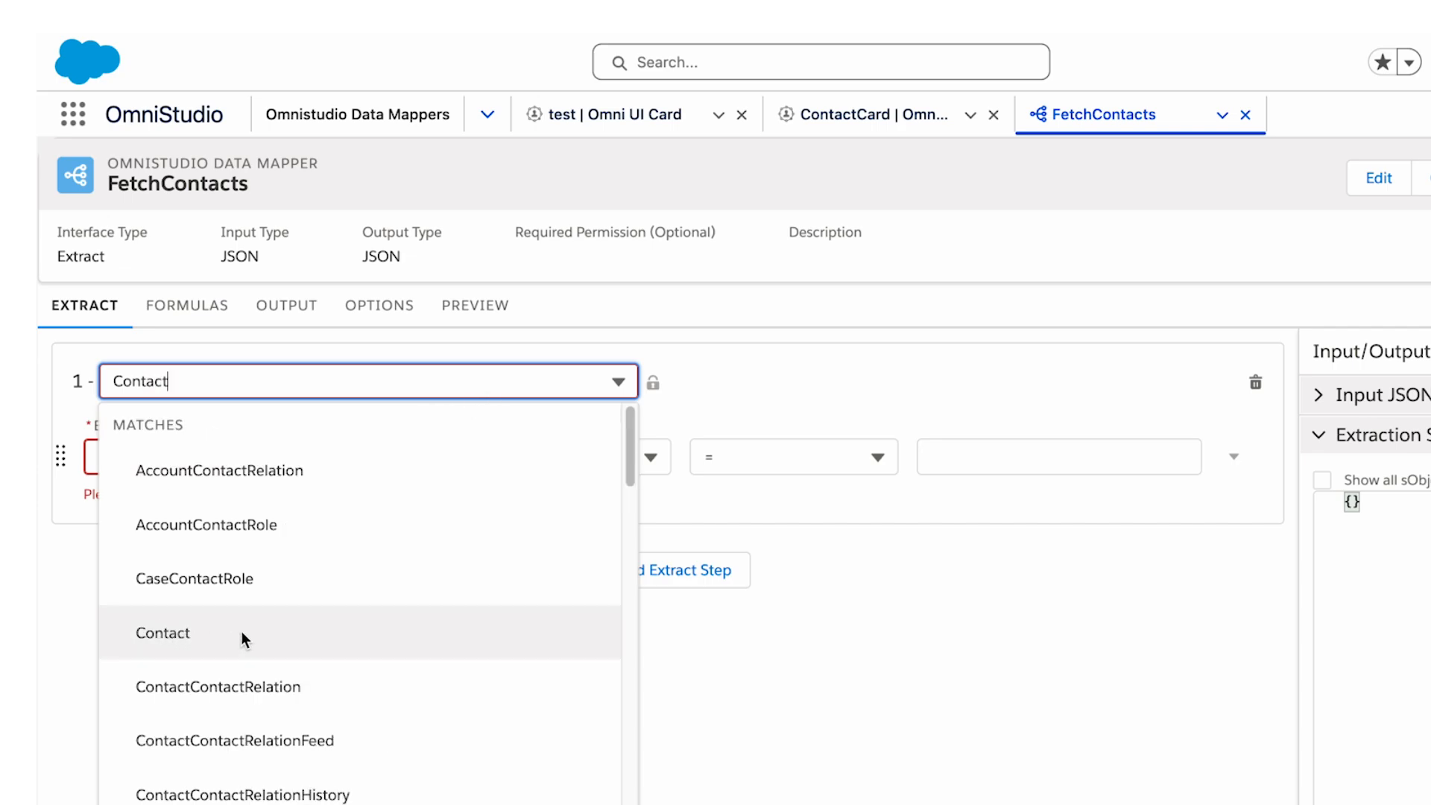
left_click(234, 646)
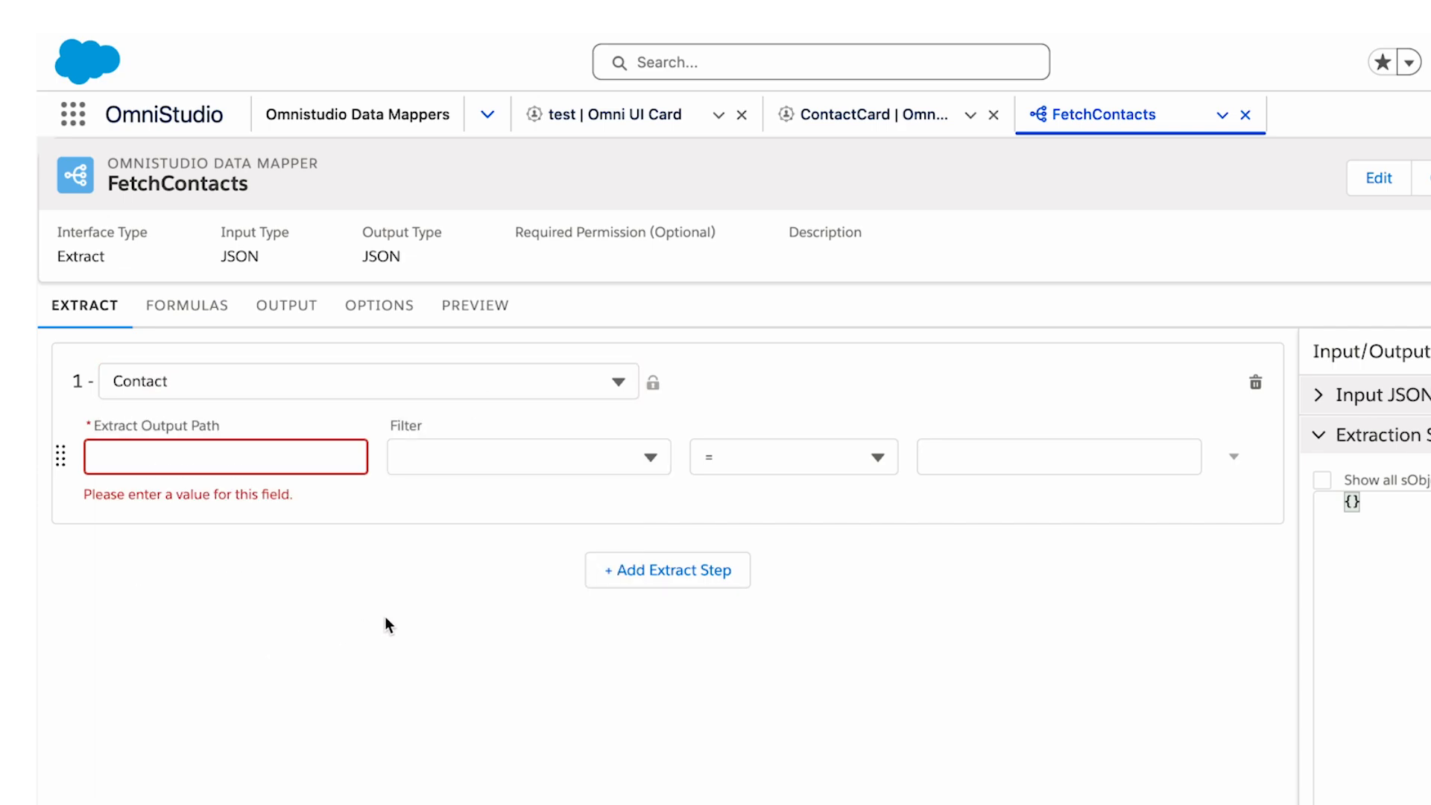
Set the Contact extract step's output path to Contacts.
left_click(361, 449)
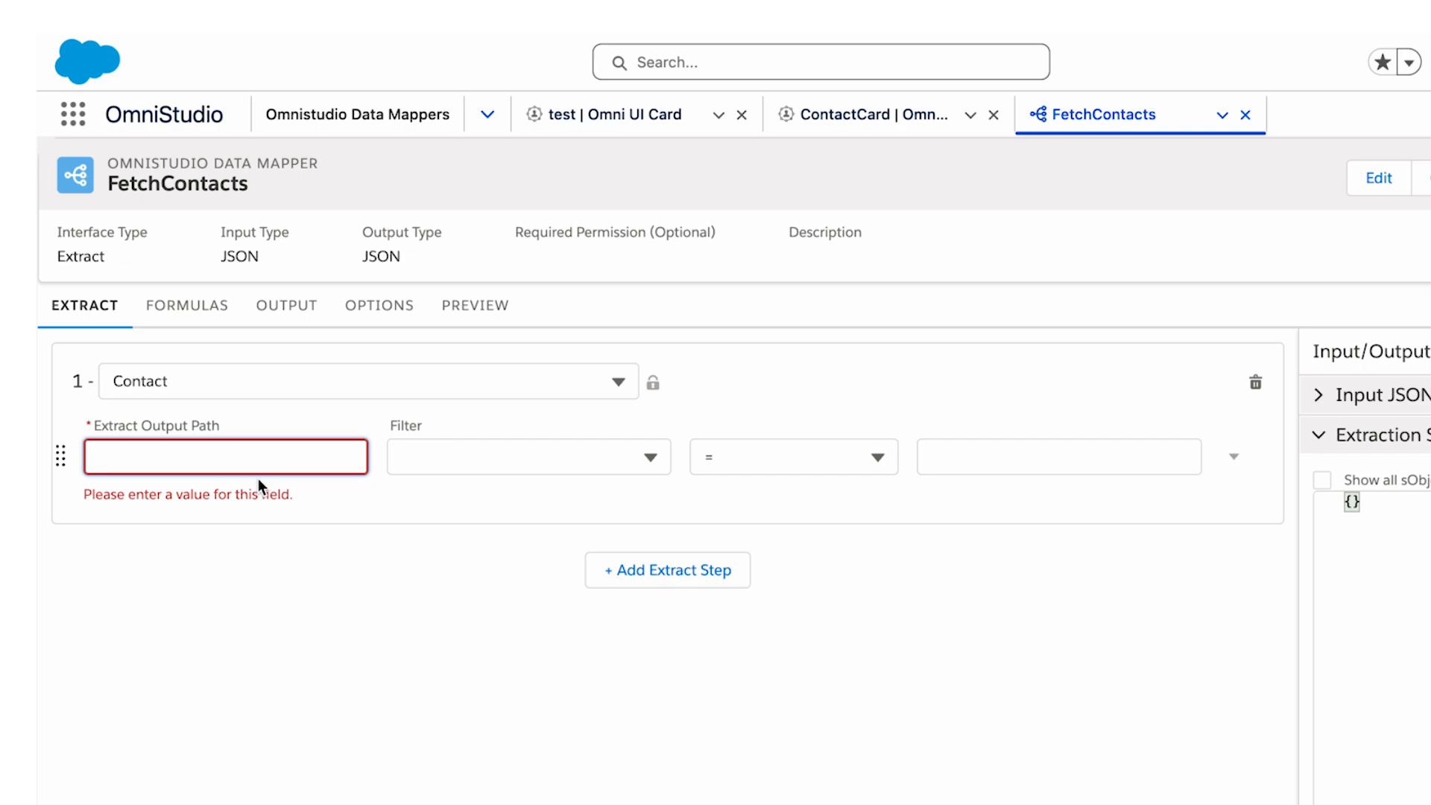
type("Contacts")
left_click(374, 528)
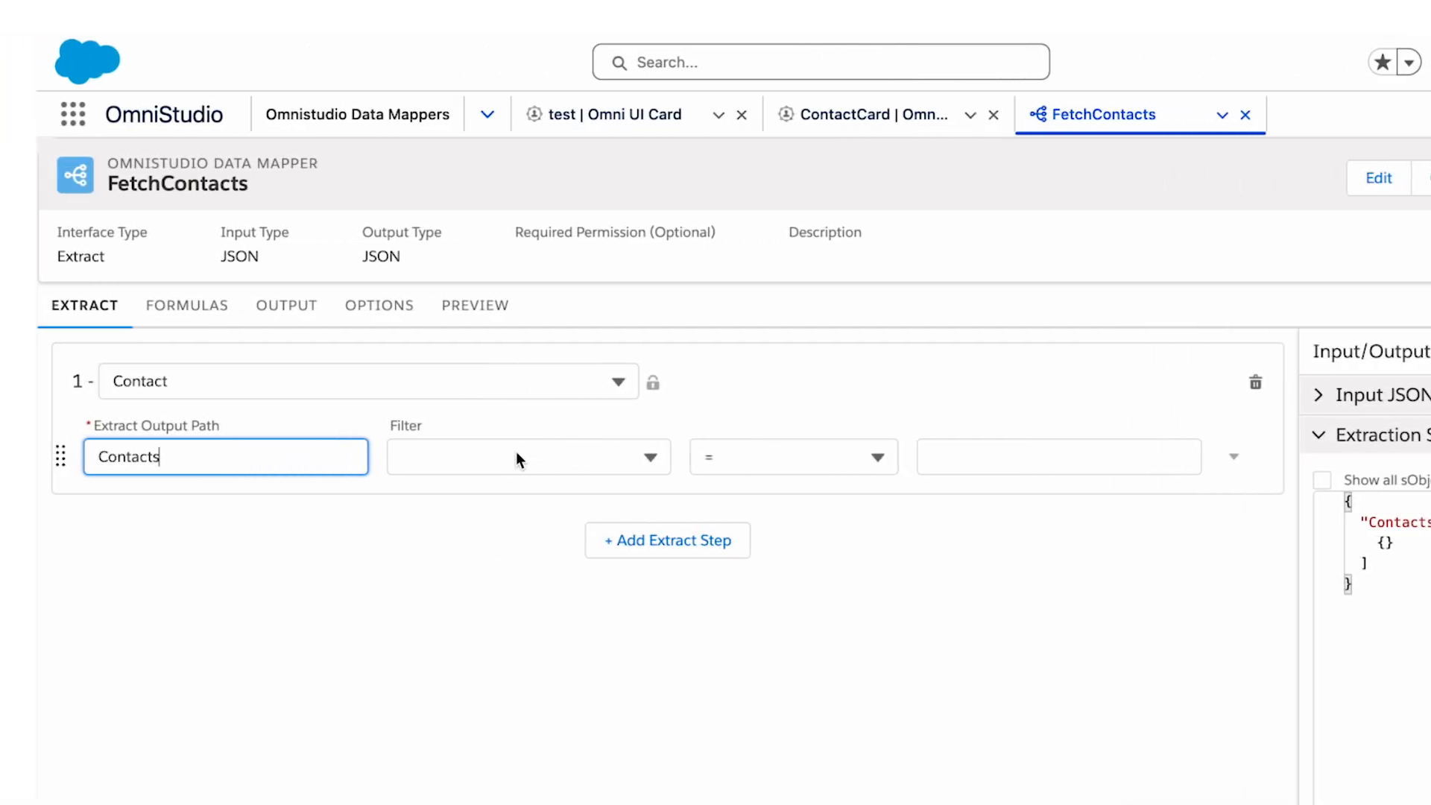
Filter the Contact extract step to records whose FirstName equals the sample first name, entered in double quotes.
left_click(519, 459)
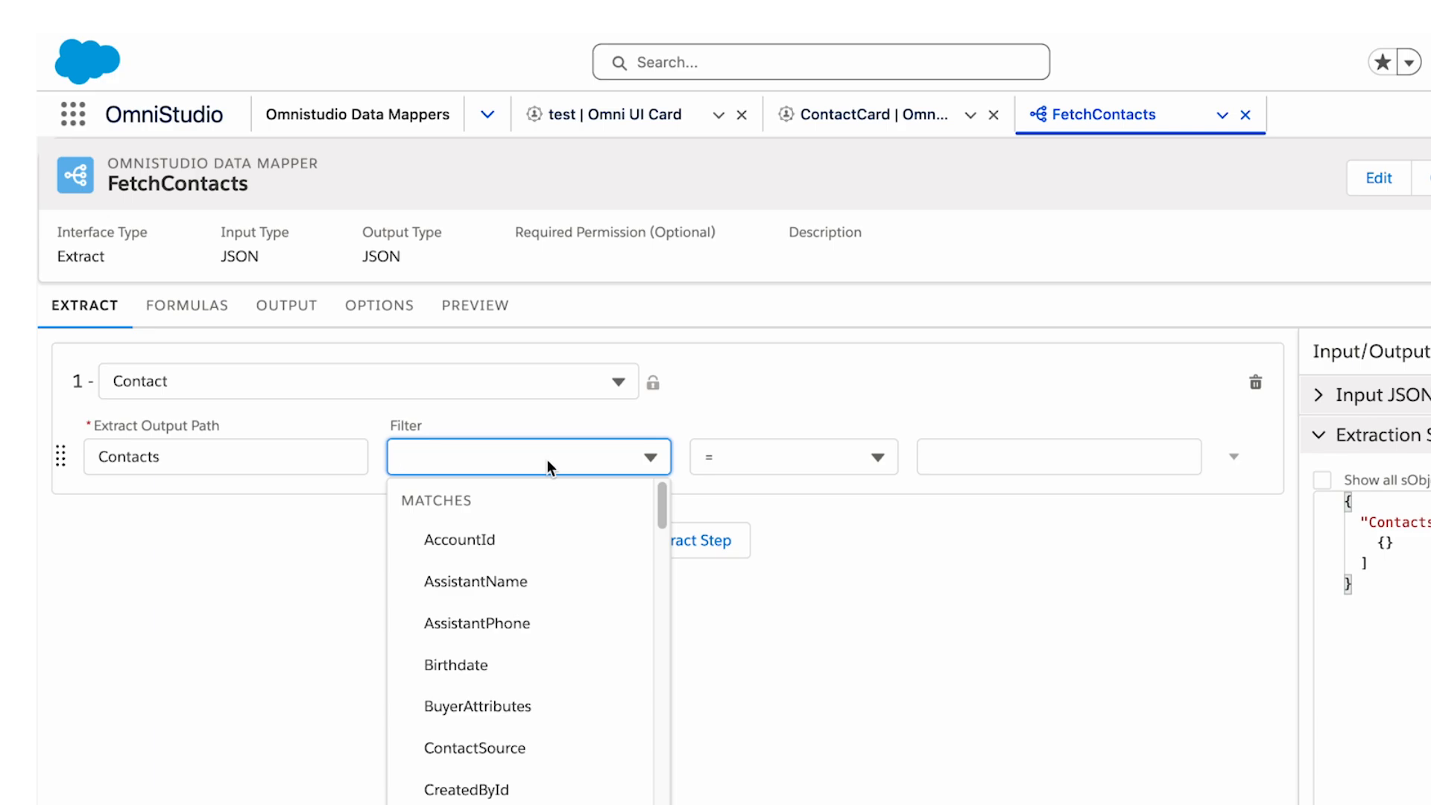
type("Fi")
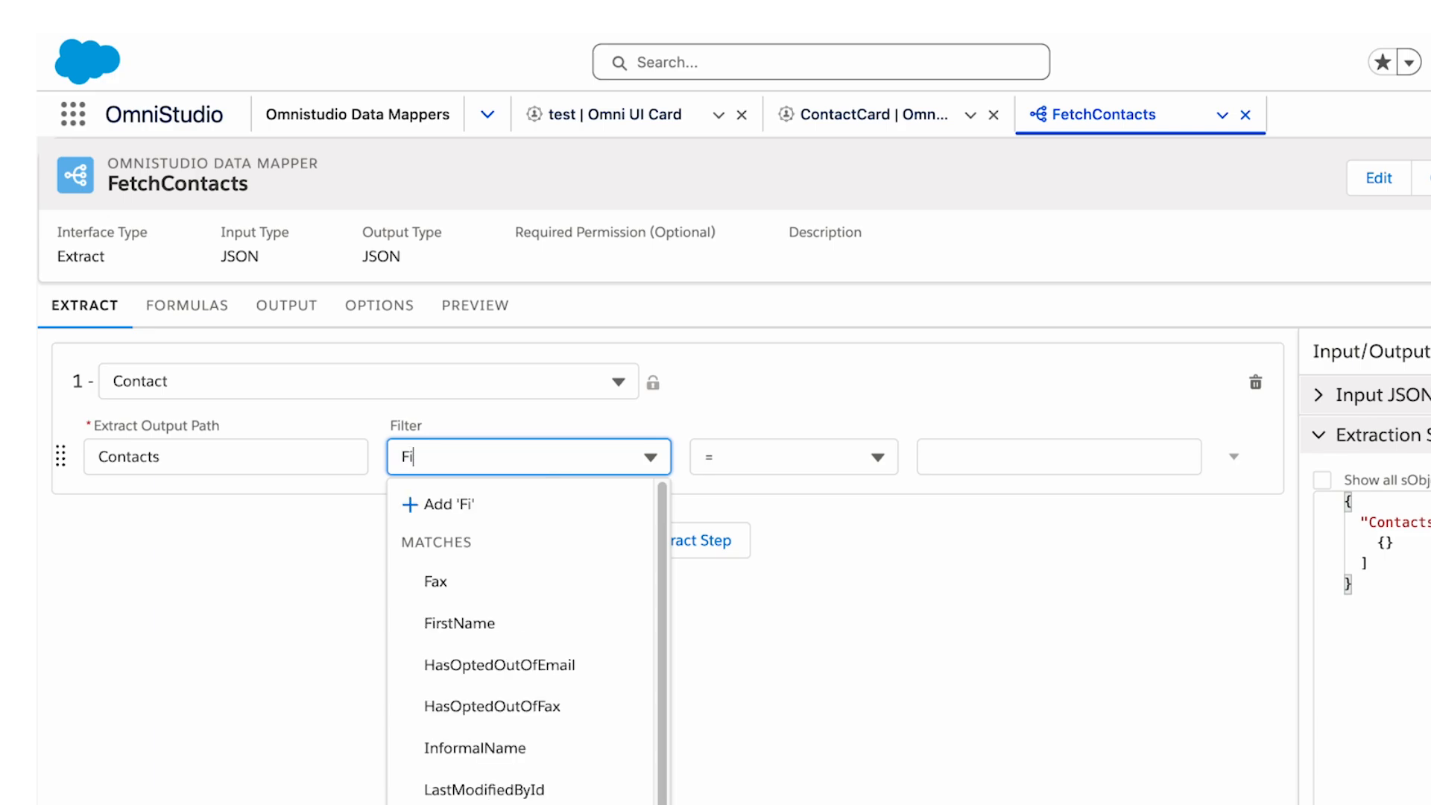
type("rst")
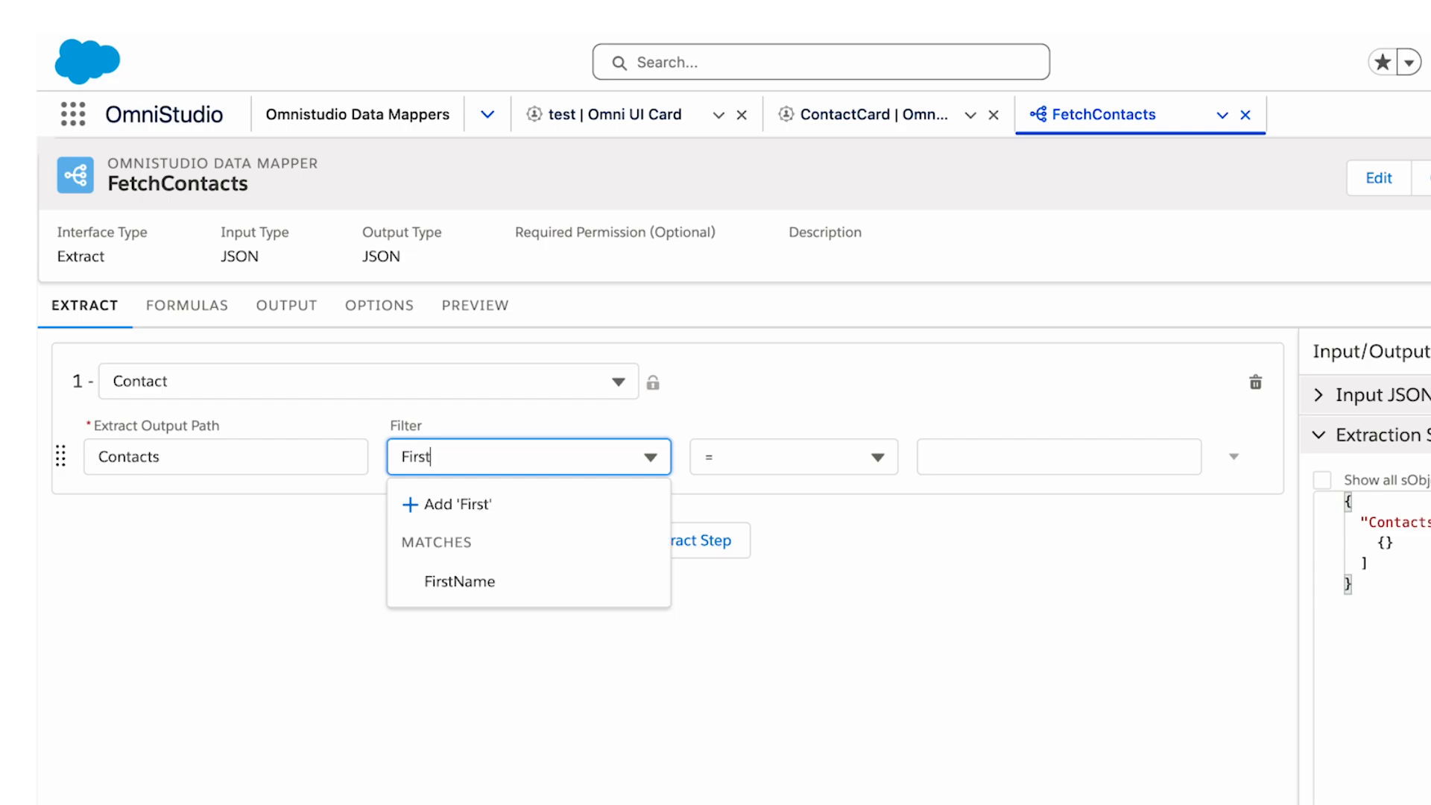
left_click(468, 591)
left_click(984, 461)
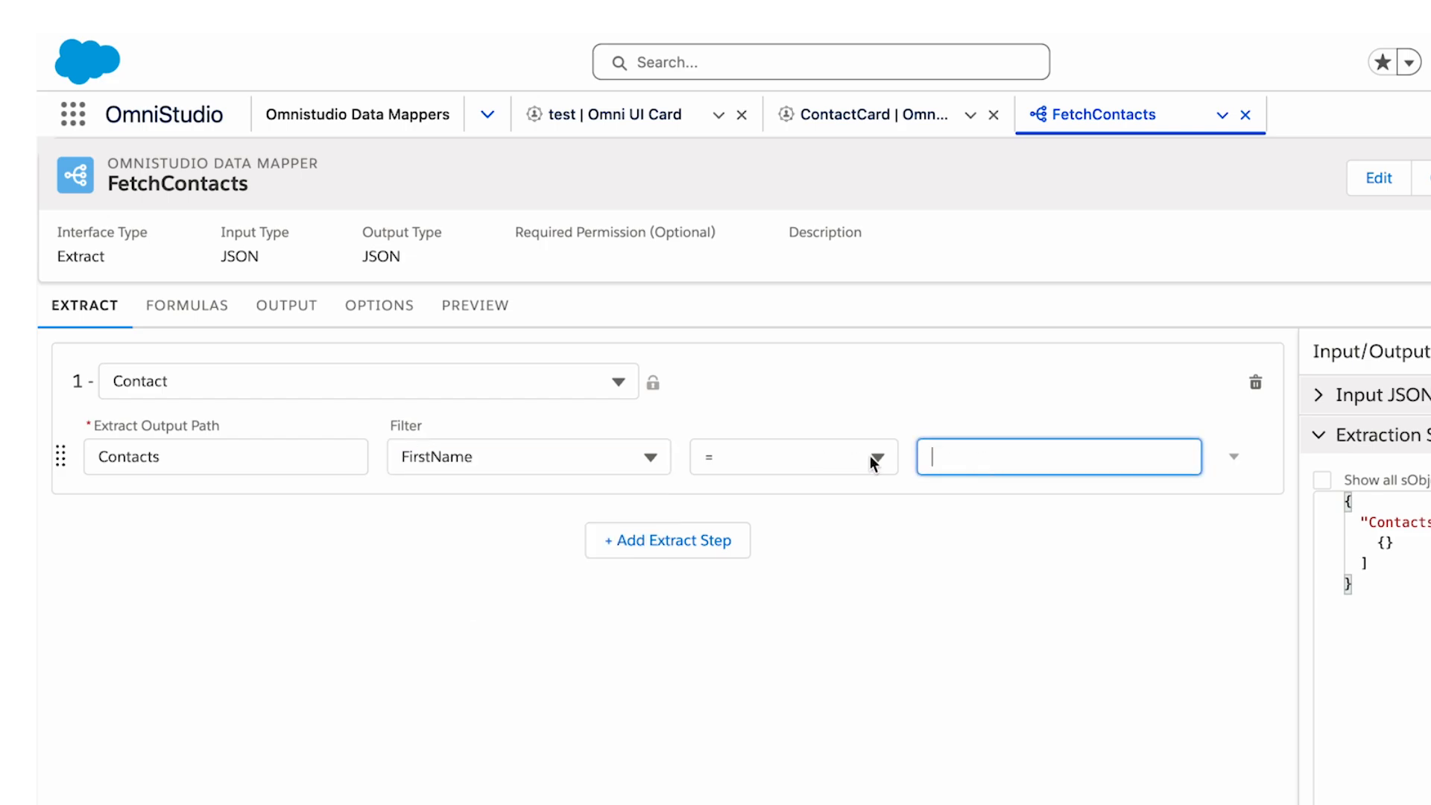
type("\"\"")
type("Josh")
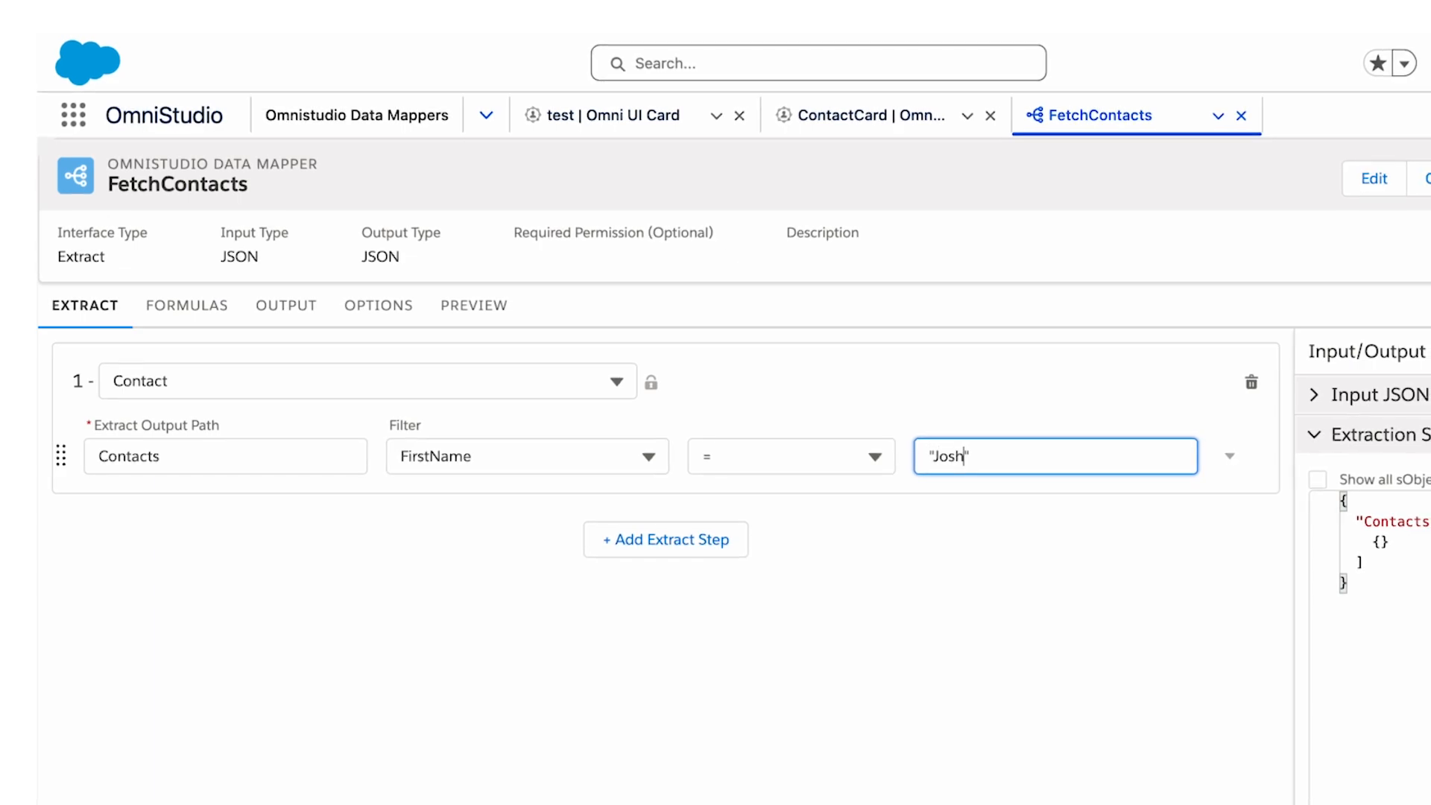
Add an output mapping from the extract JSON path Contacts:FirstName to the output JSON path FirstName.
left_click(285, 309)
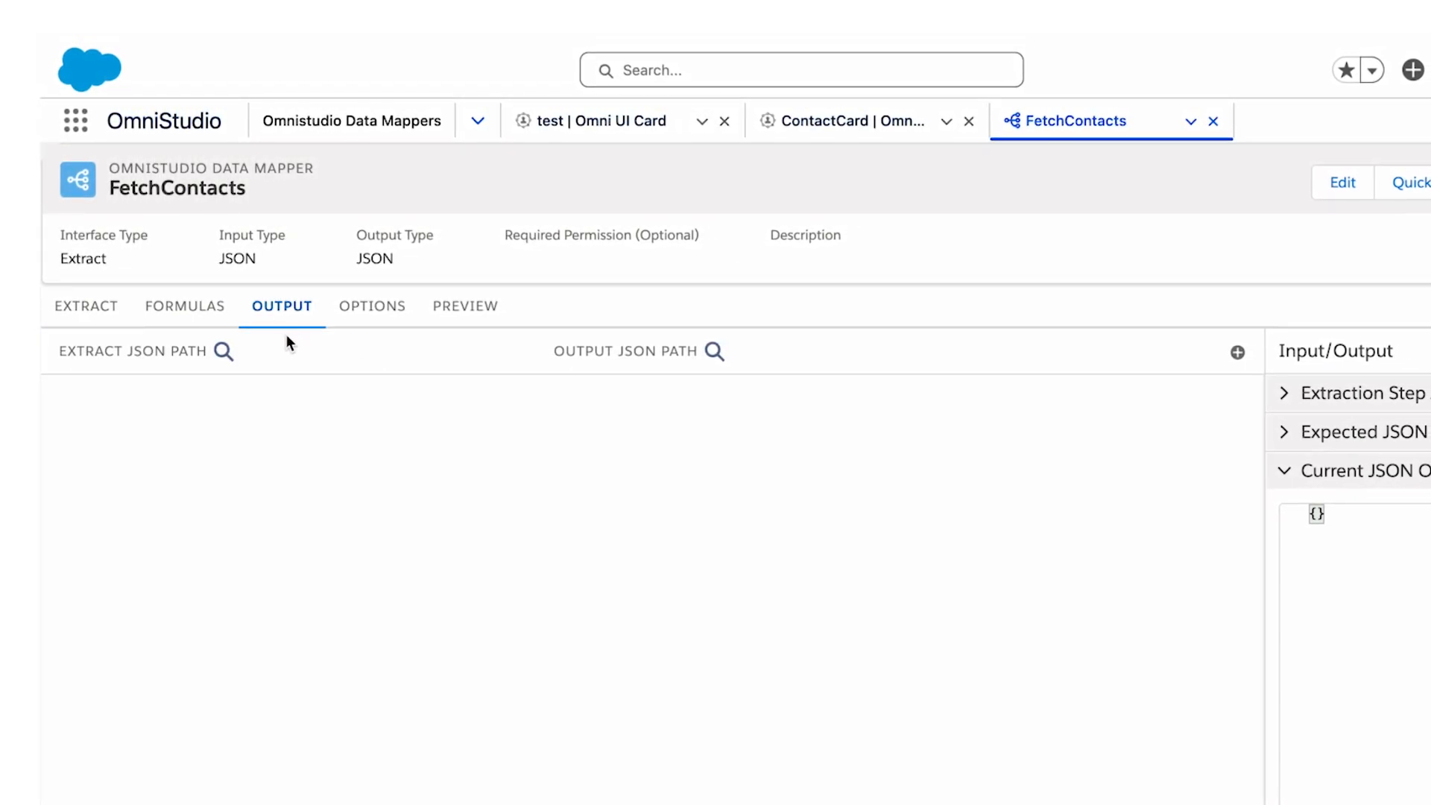
left_click(94, 304)
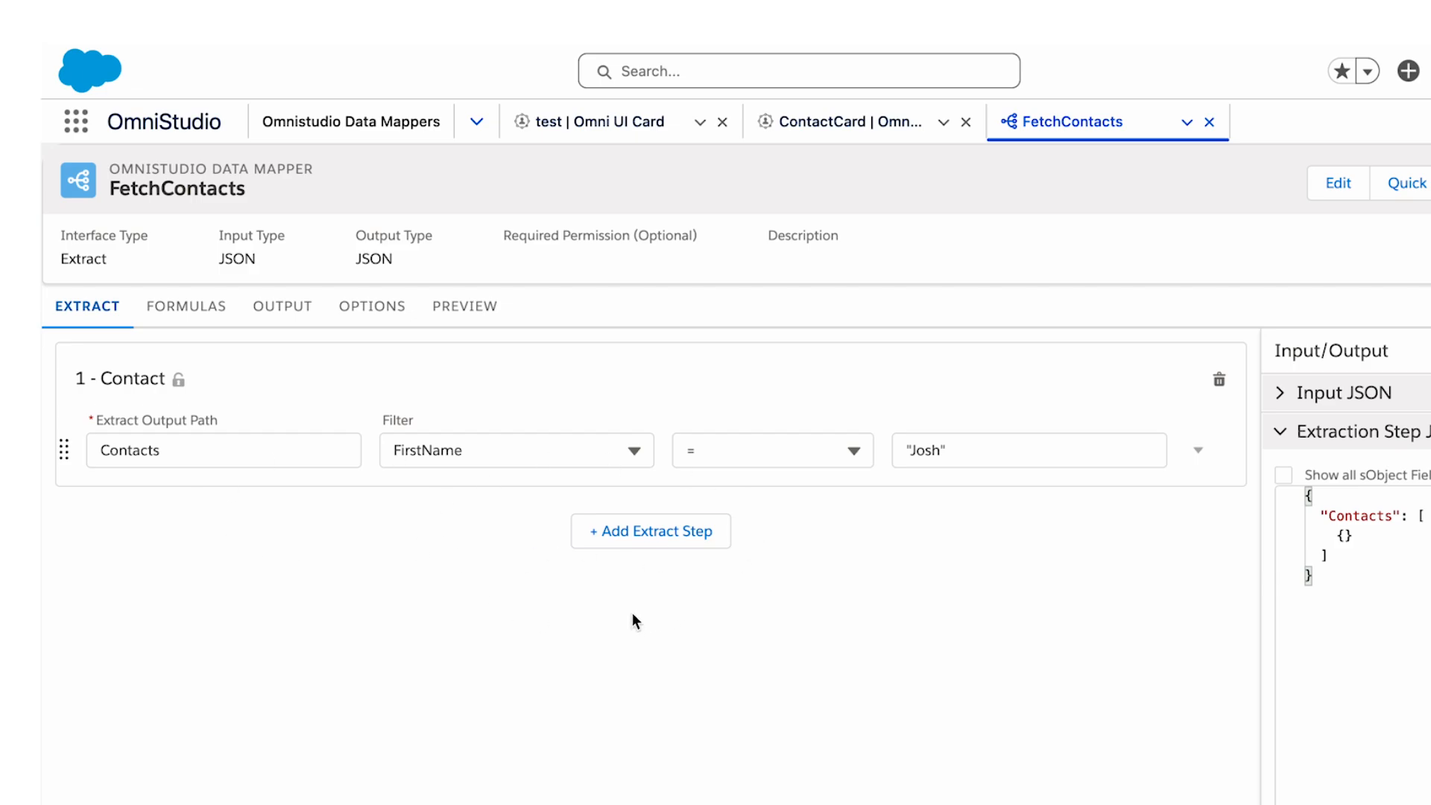
left_click(298, 308)
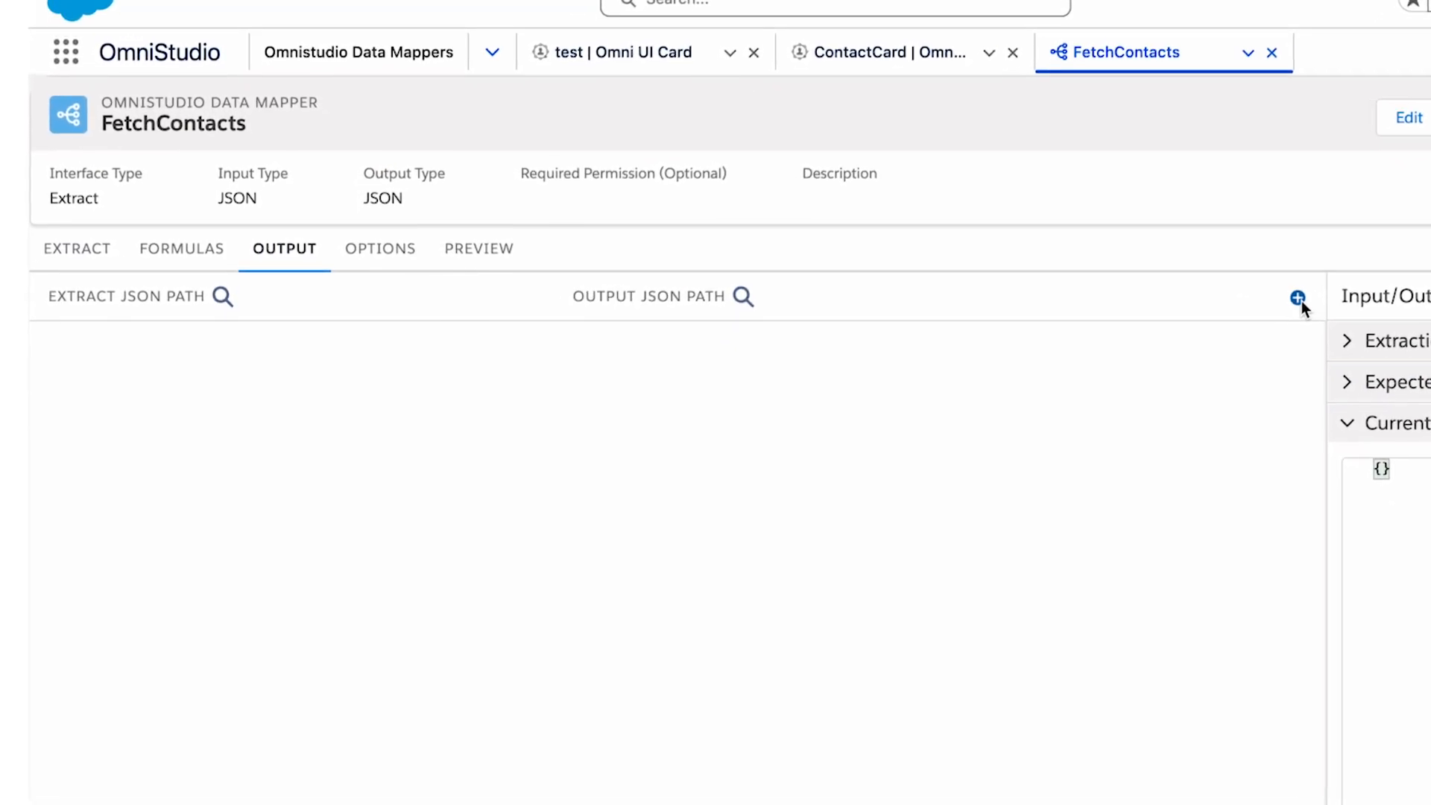
left_click(1281, 312)
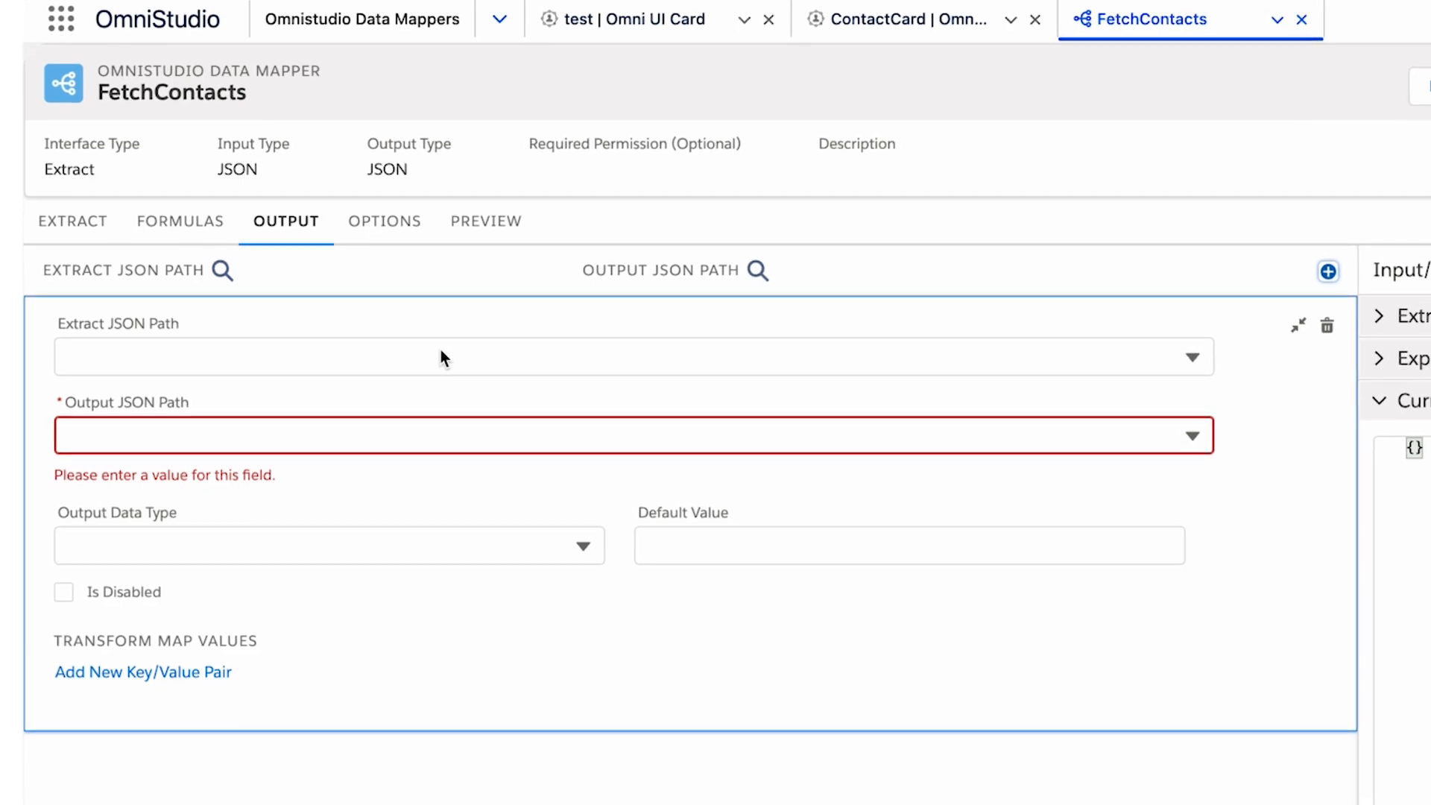
left_click(440, 353)
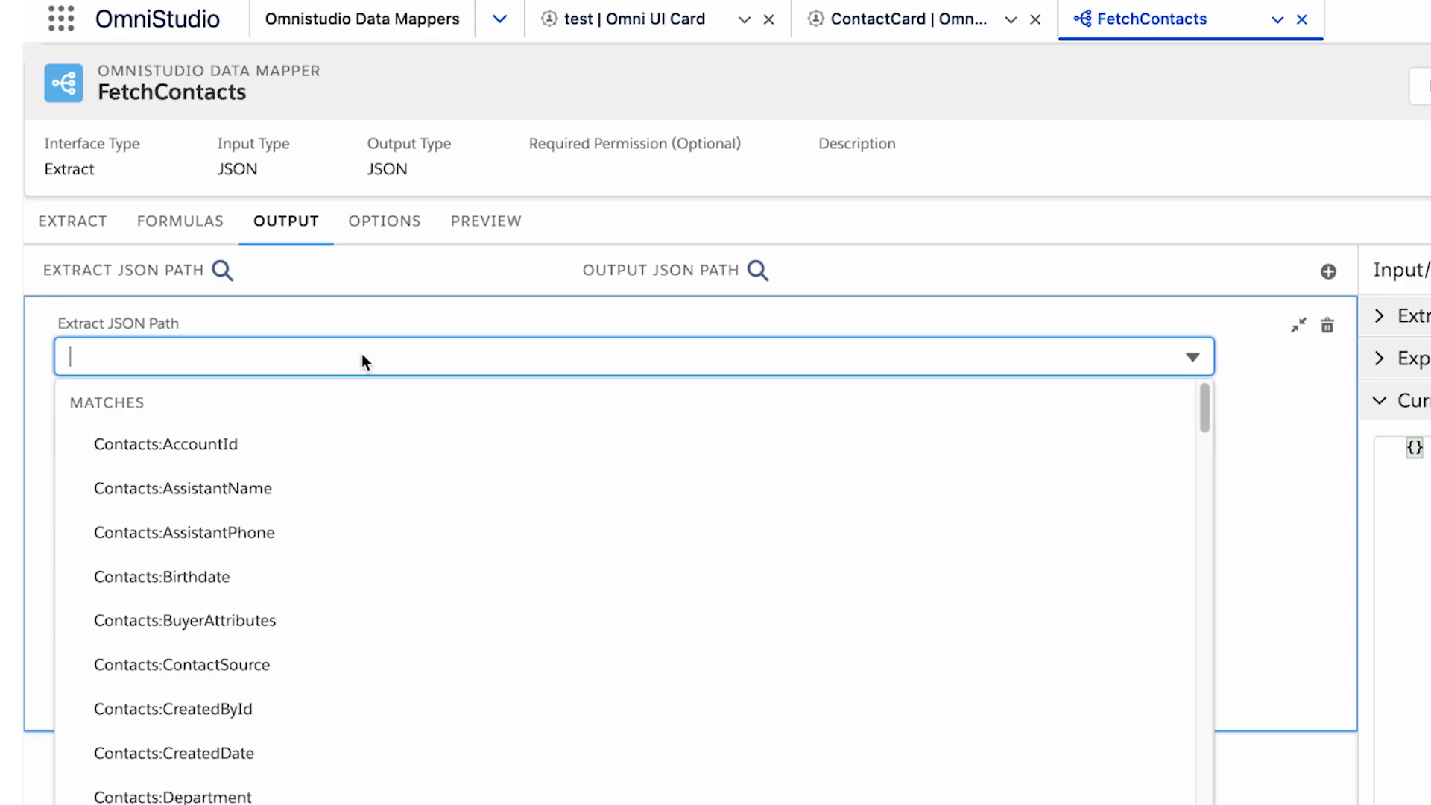
type("fir")
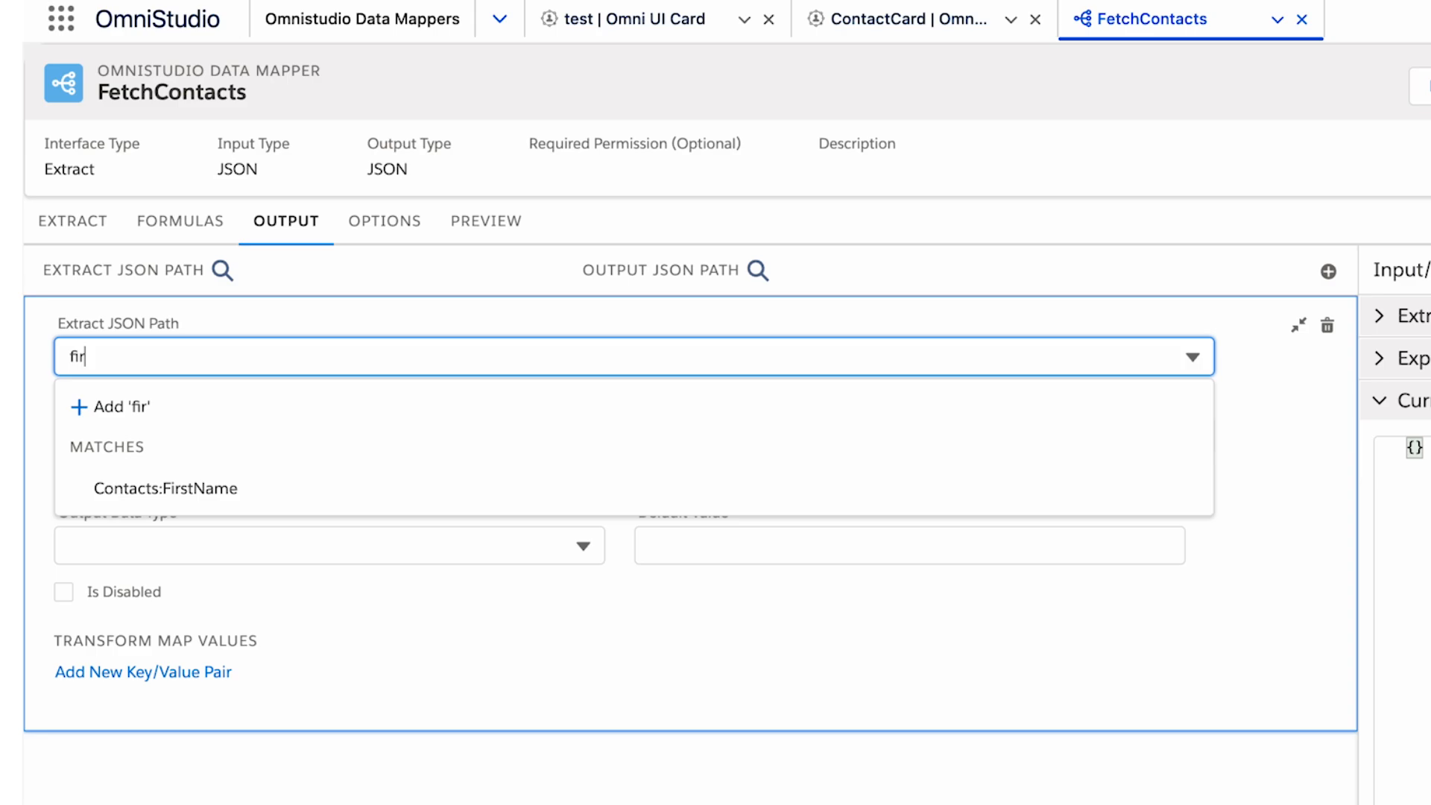
type("st")
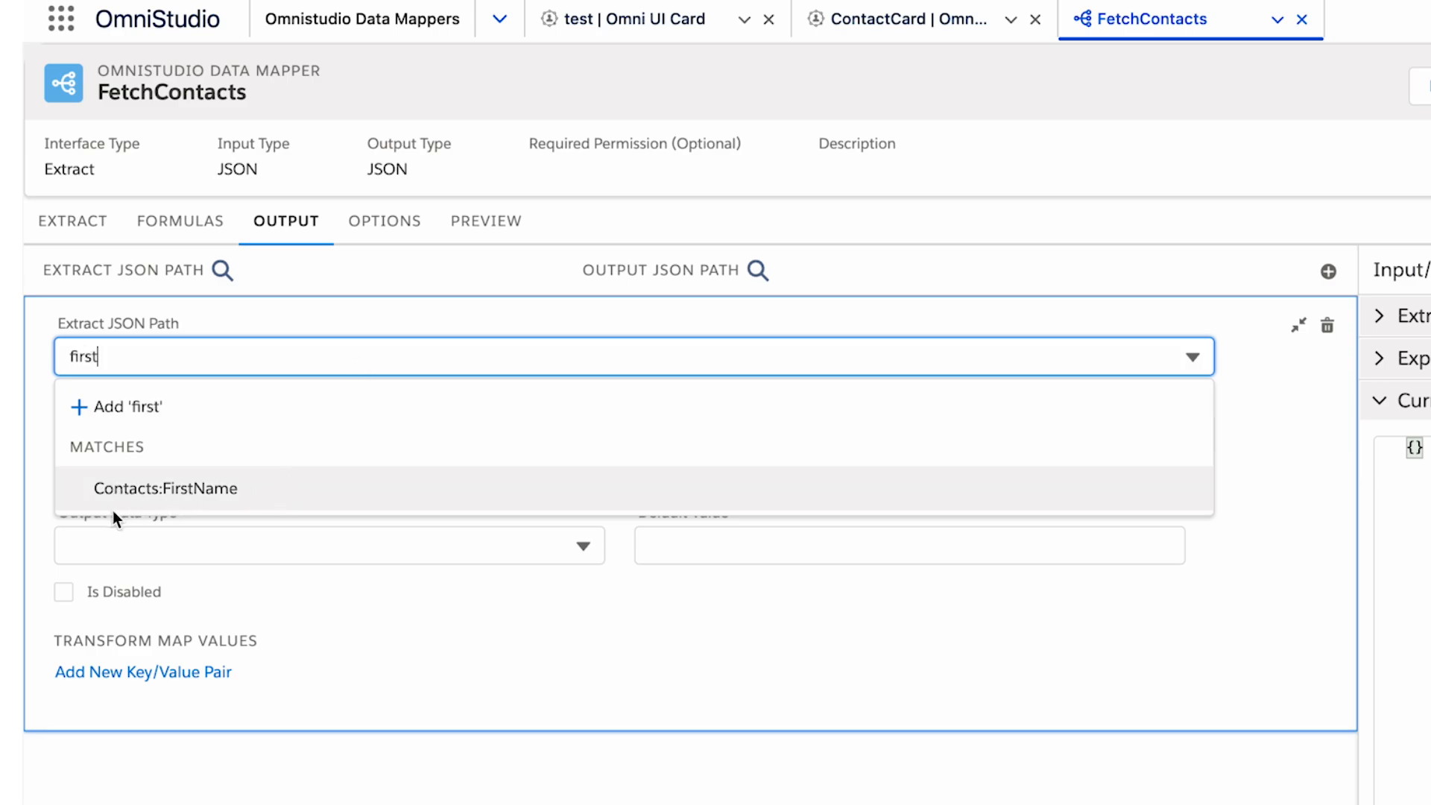
left_click(247, 489)
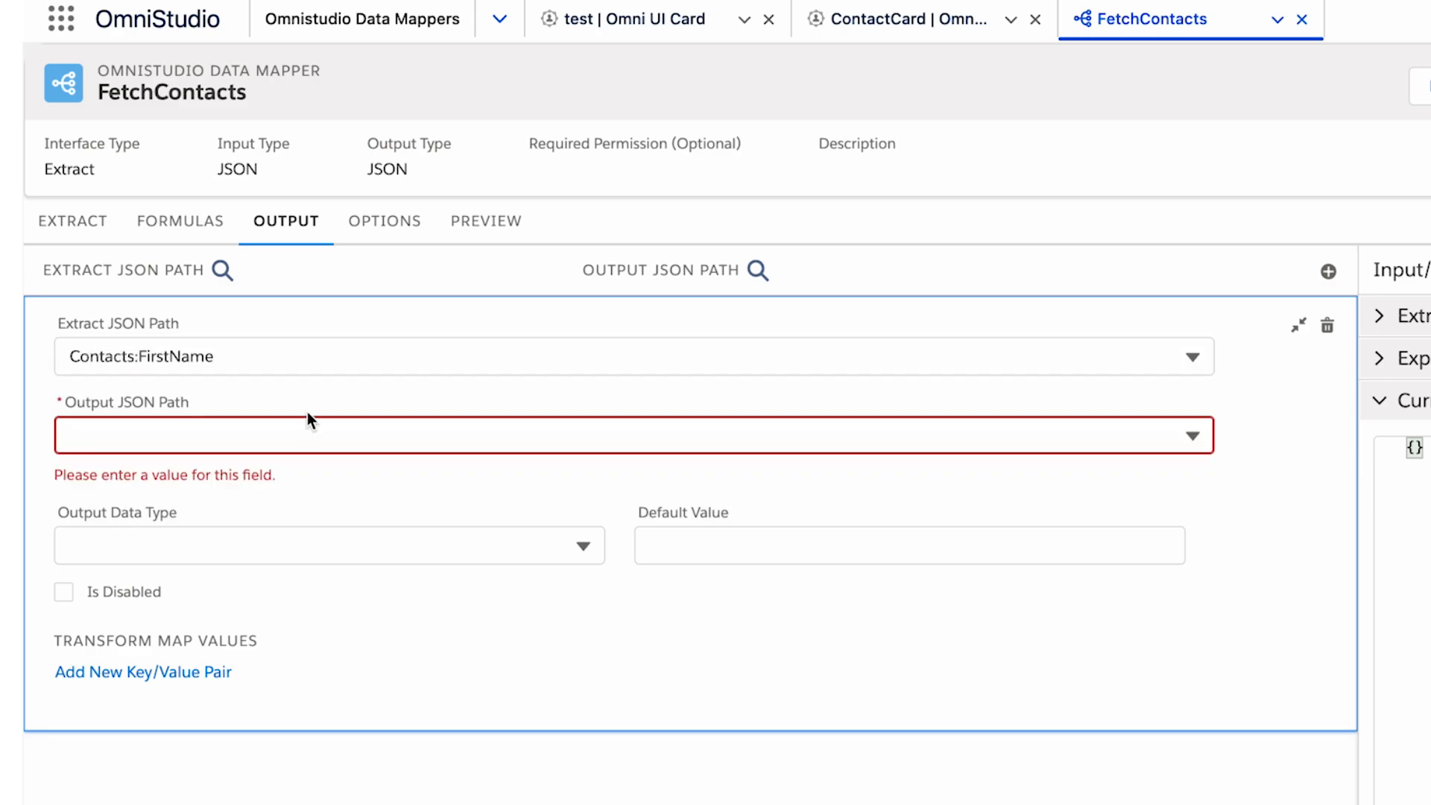
left_click(263, 434)
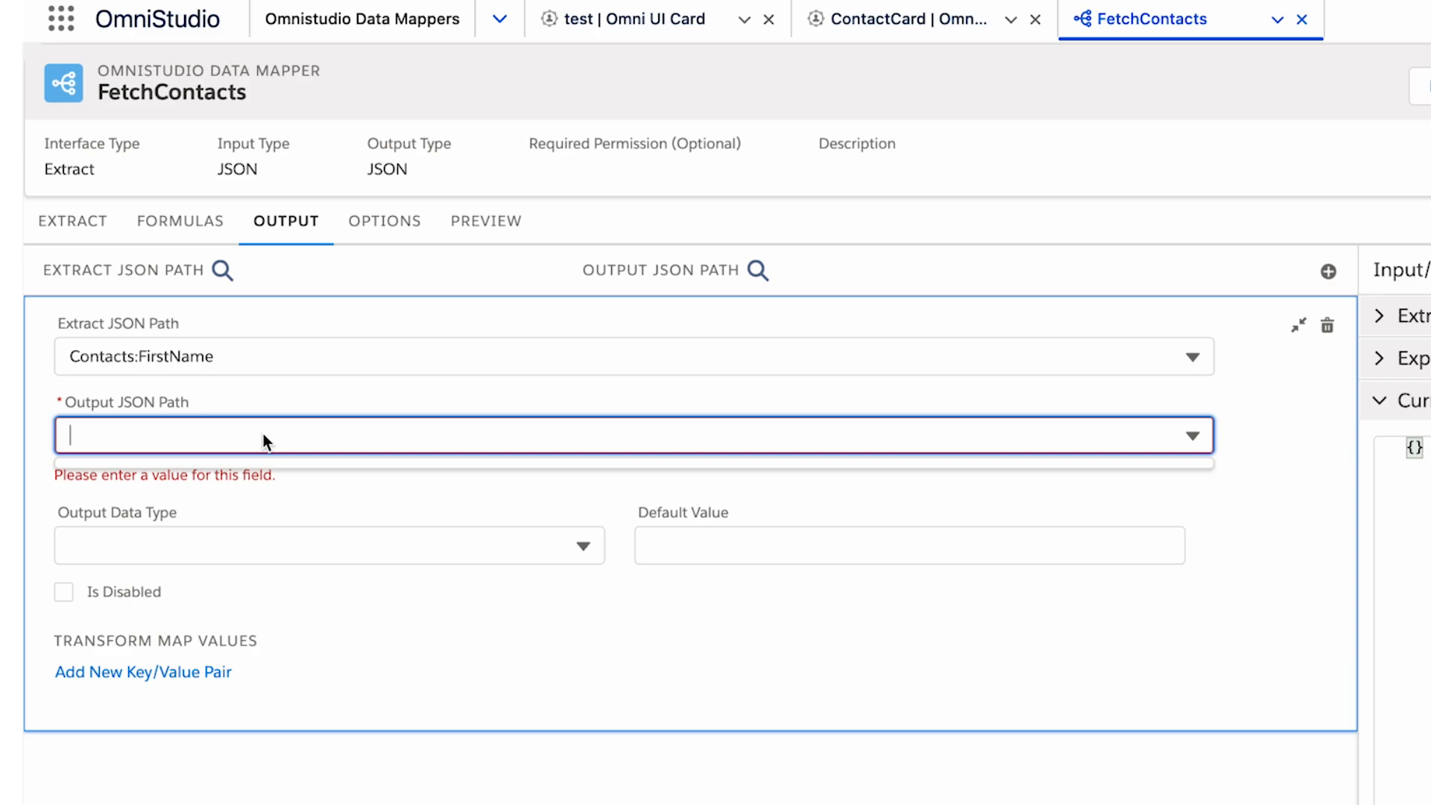
type("FirstName")
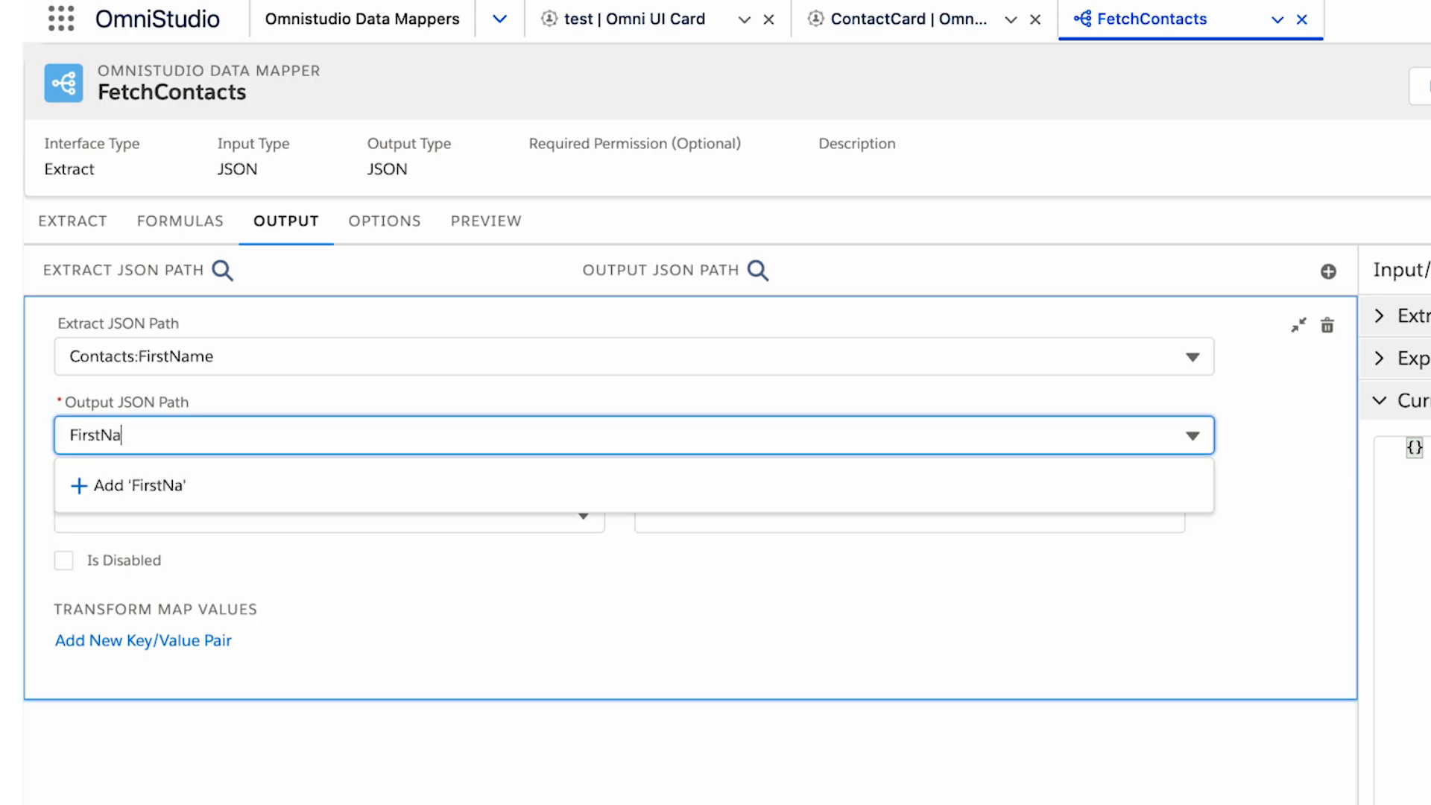
left_click(326, 477)
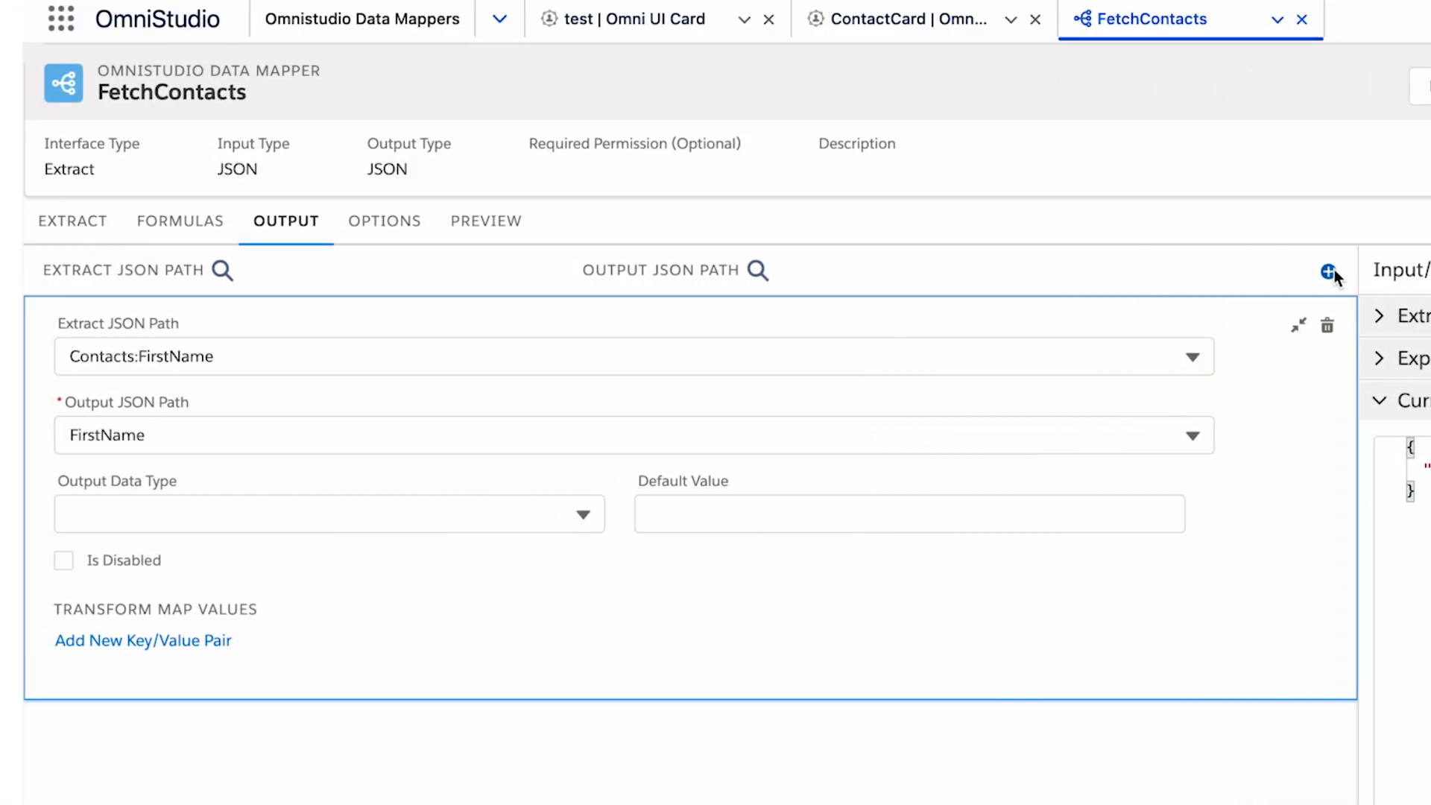
Add an output mapping from the extract JSON path Contacts:LastName to the output JSON path LastName.
left_click(1329, 271)
left_click(885, 414)
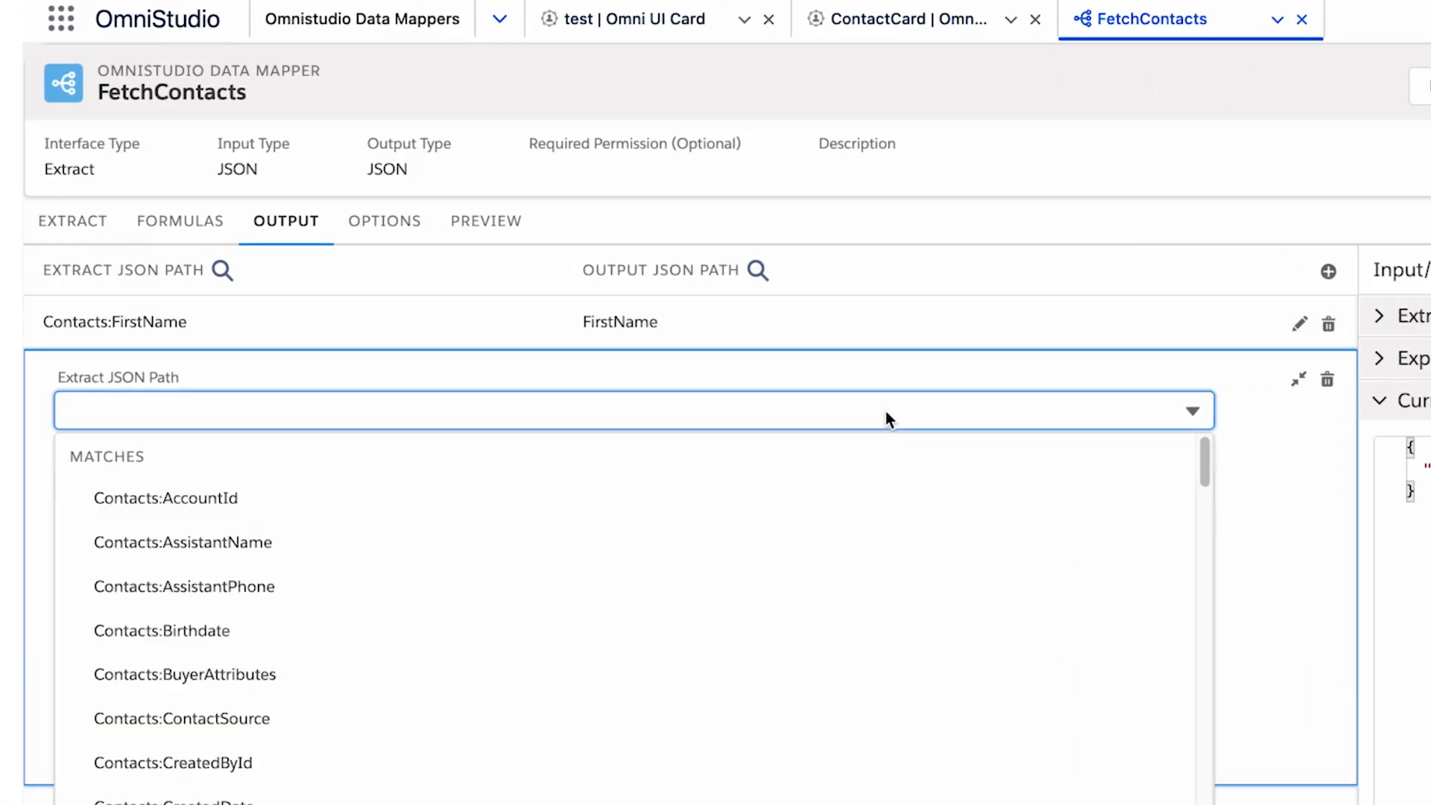
type("last")
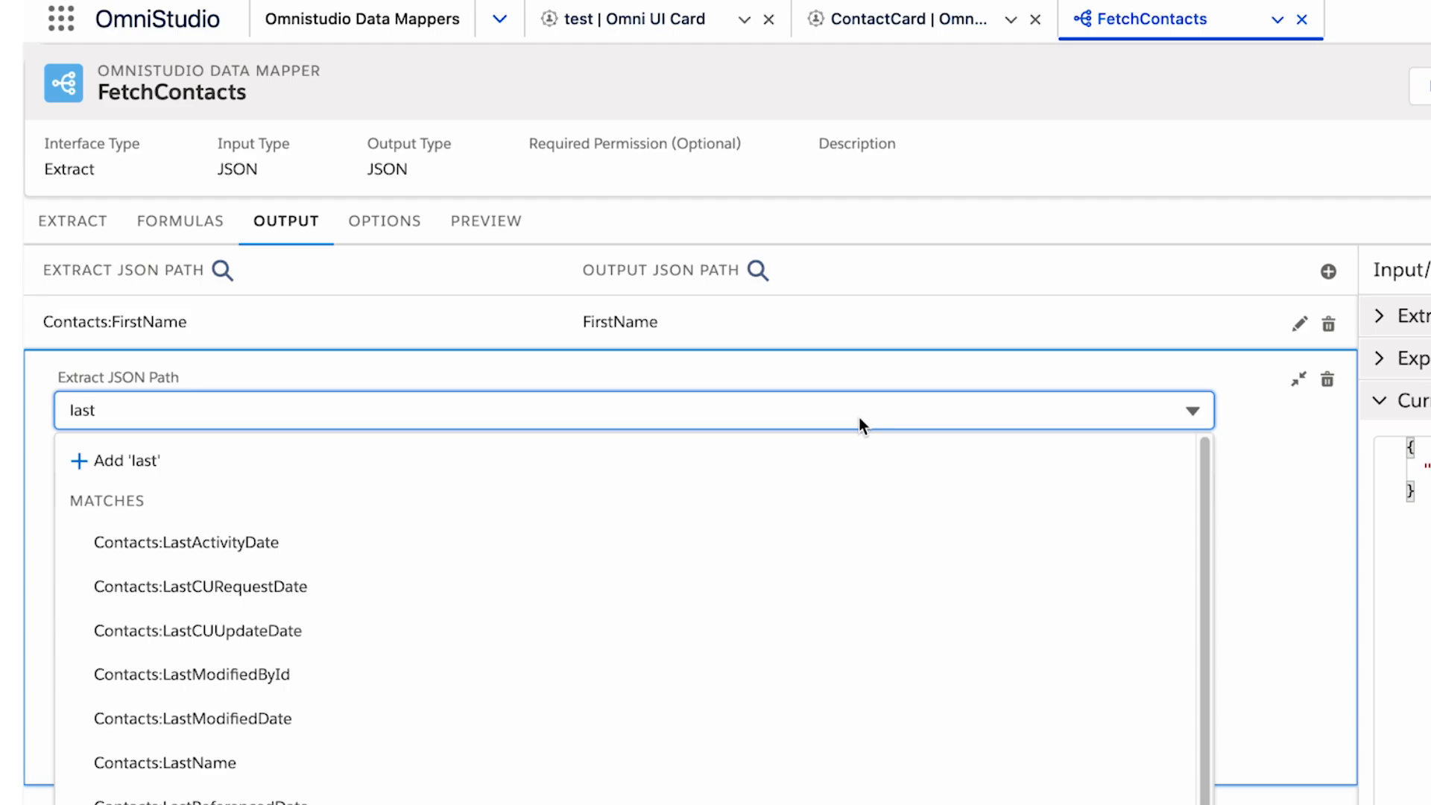
left_click(165, 762)
type("LastNa")
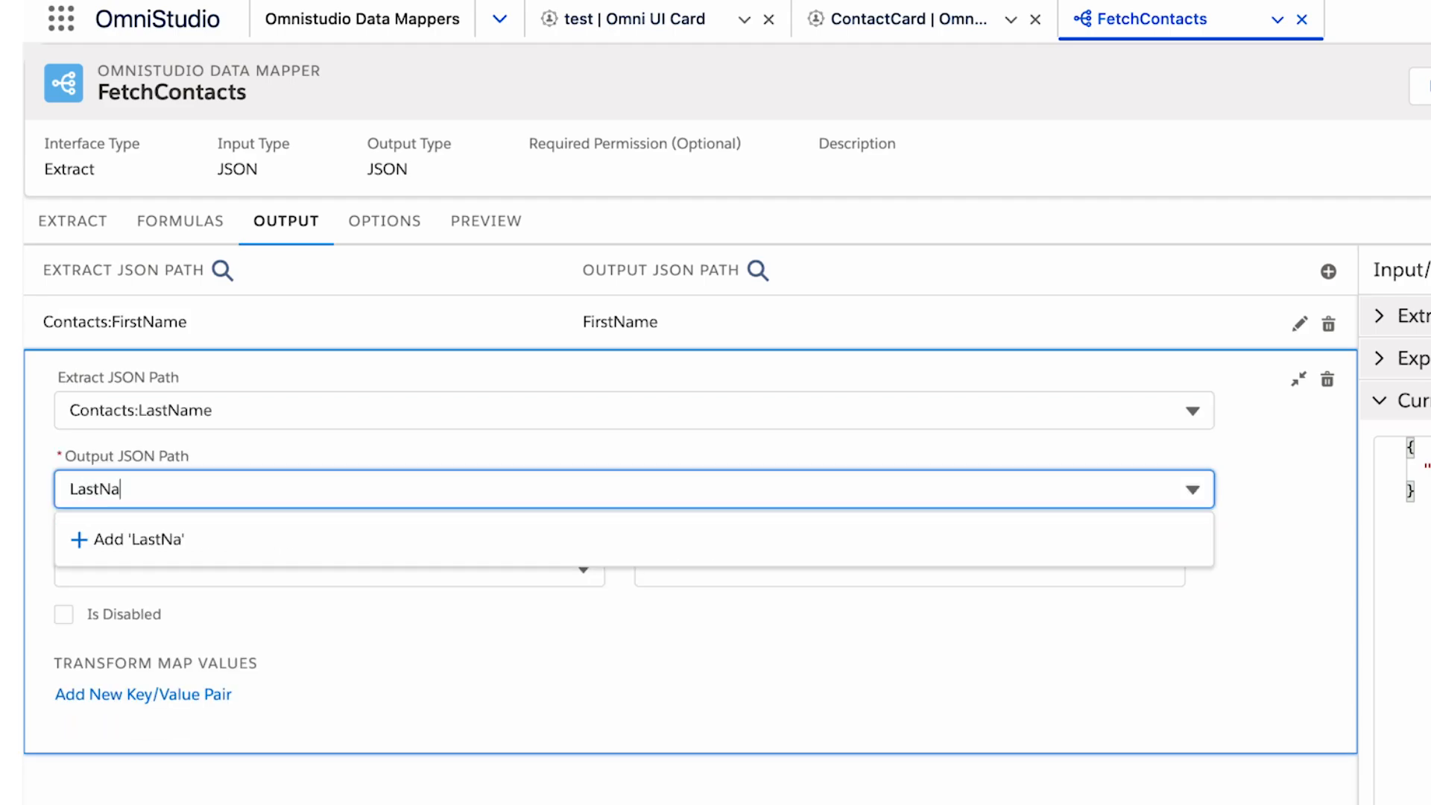
type("me")
left_click(415, 539)
Add an output mapping from the extract JSON path Contacts:Email to the output JSON path Email.
left_click(1328, 271)
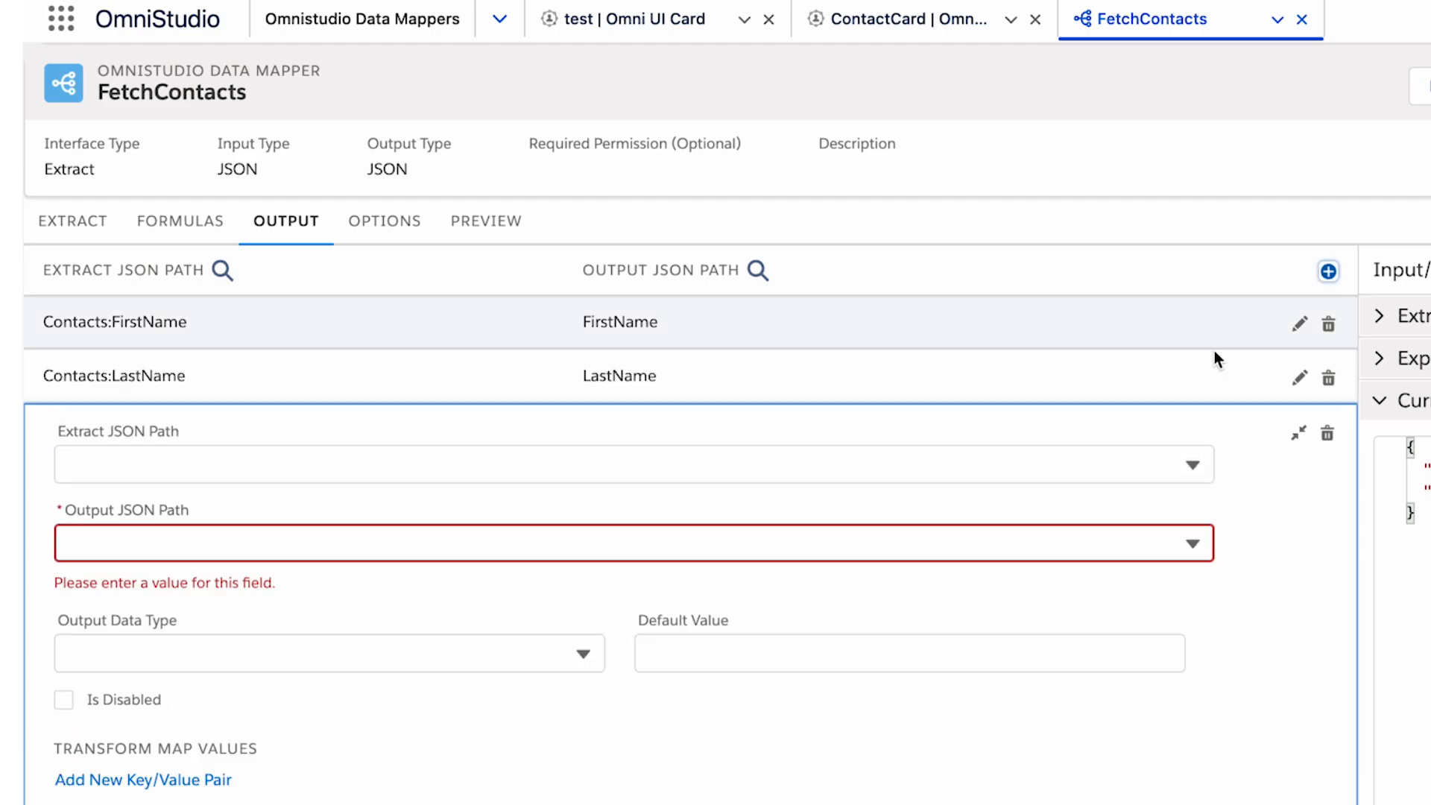
left_click(776, 471)
type("ema")
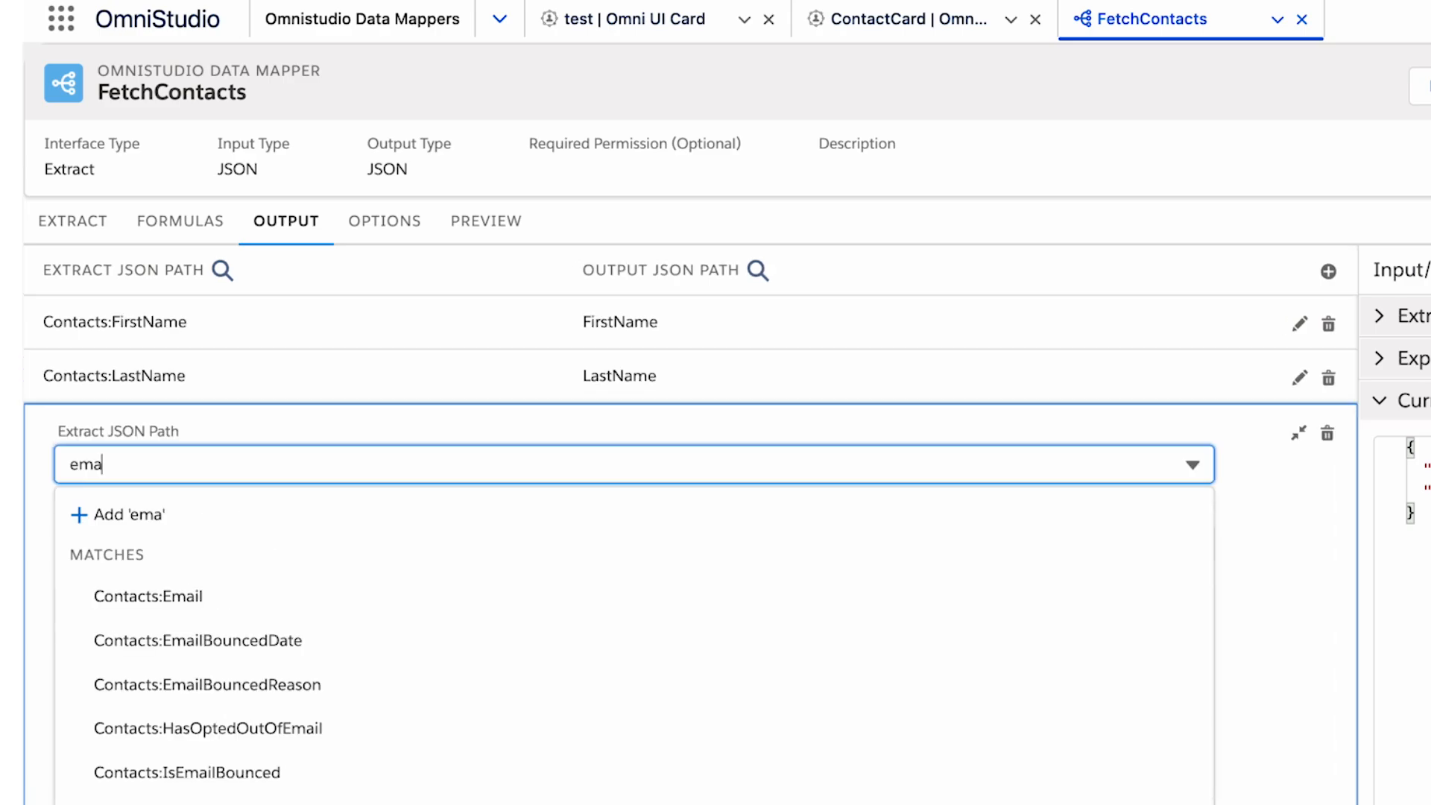
type("il")
left_click(313, 593)
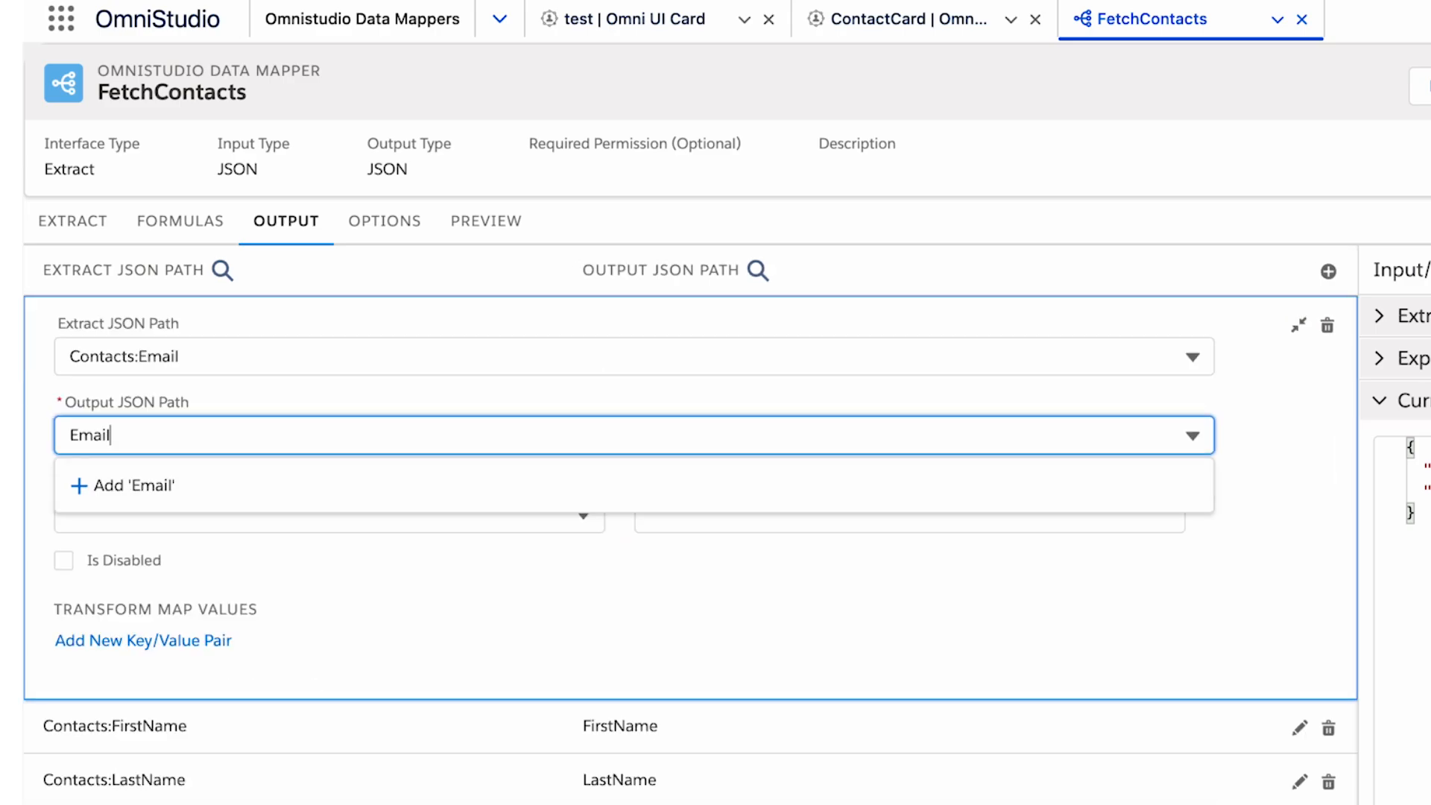
left_click(299, 487)
Add an output mapping from the extract JSON path Contacts:Phone to the output JSON path Phone.
left_click(429, 523)
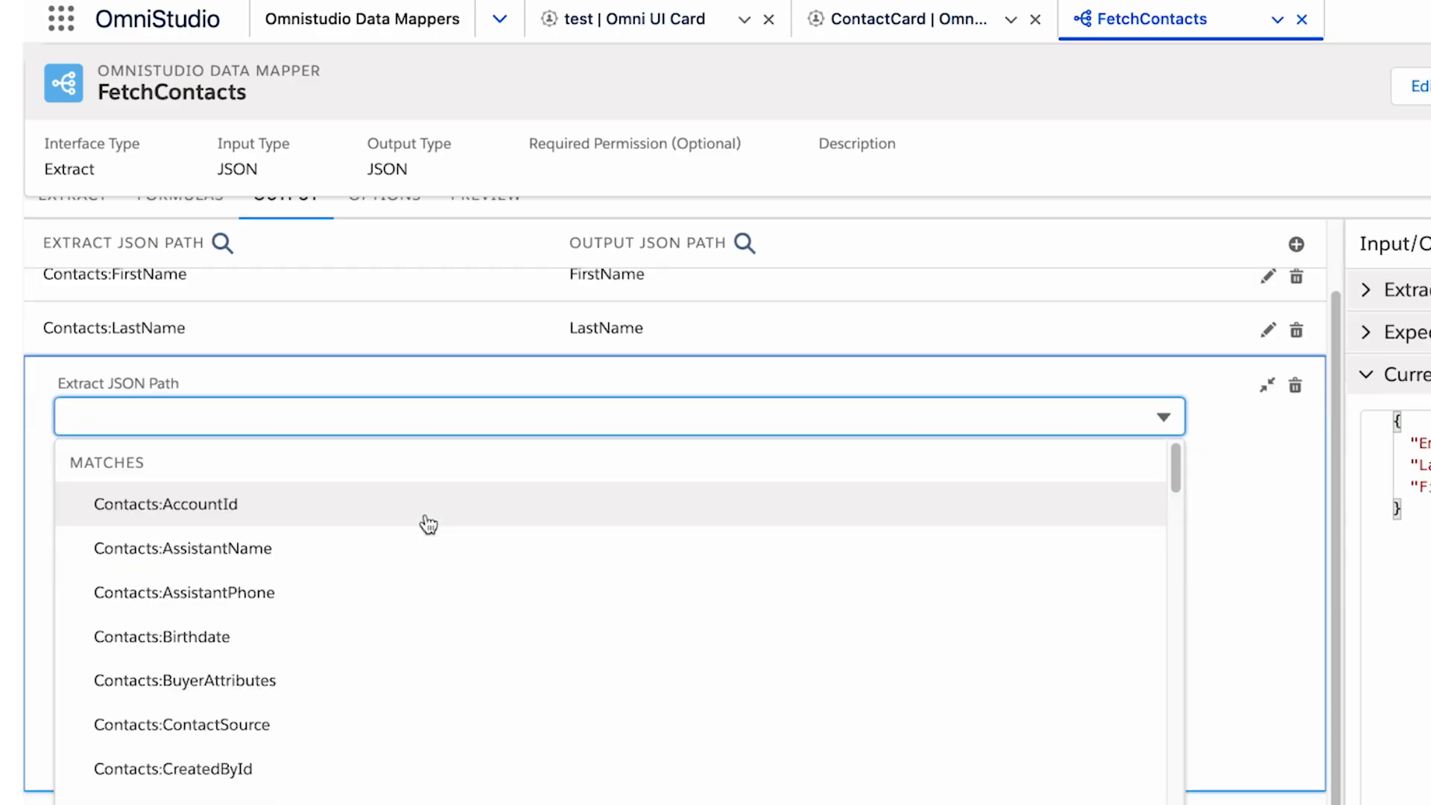
type("Phone")
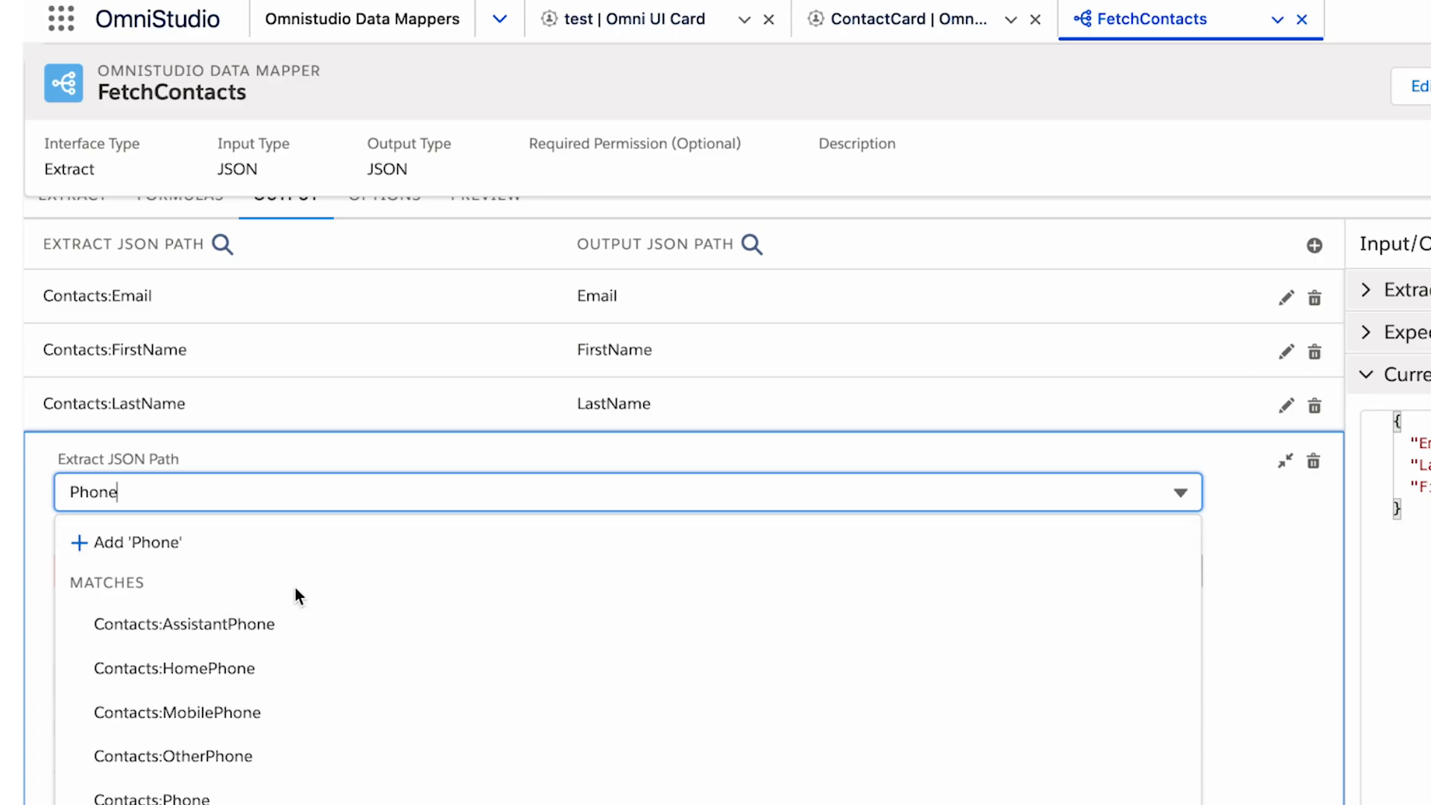
left_click(291, 796)
type("Phone")
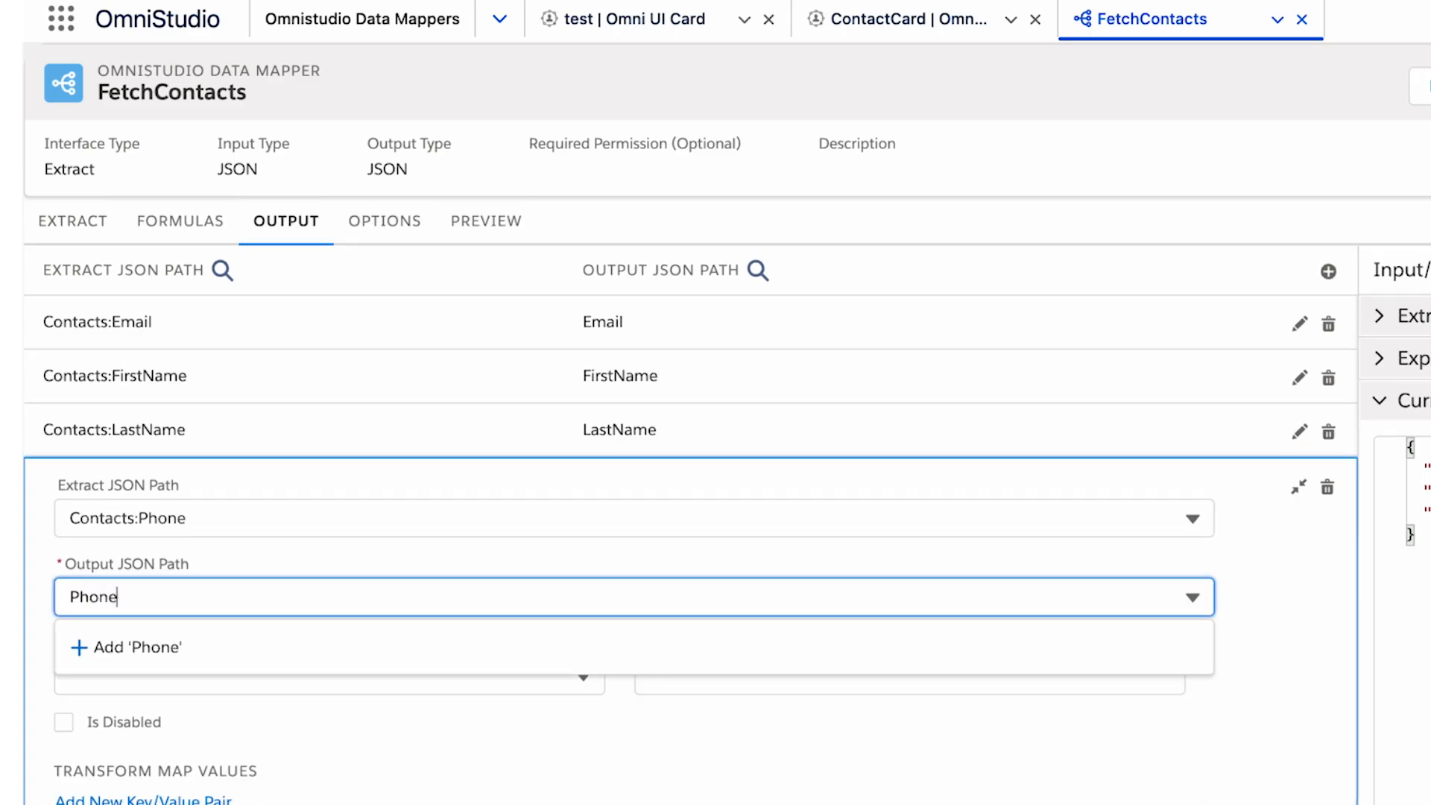
left_click(378, 645)
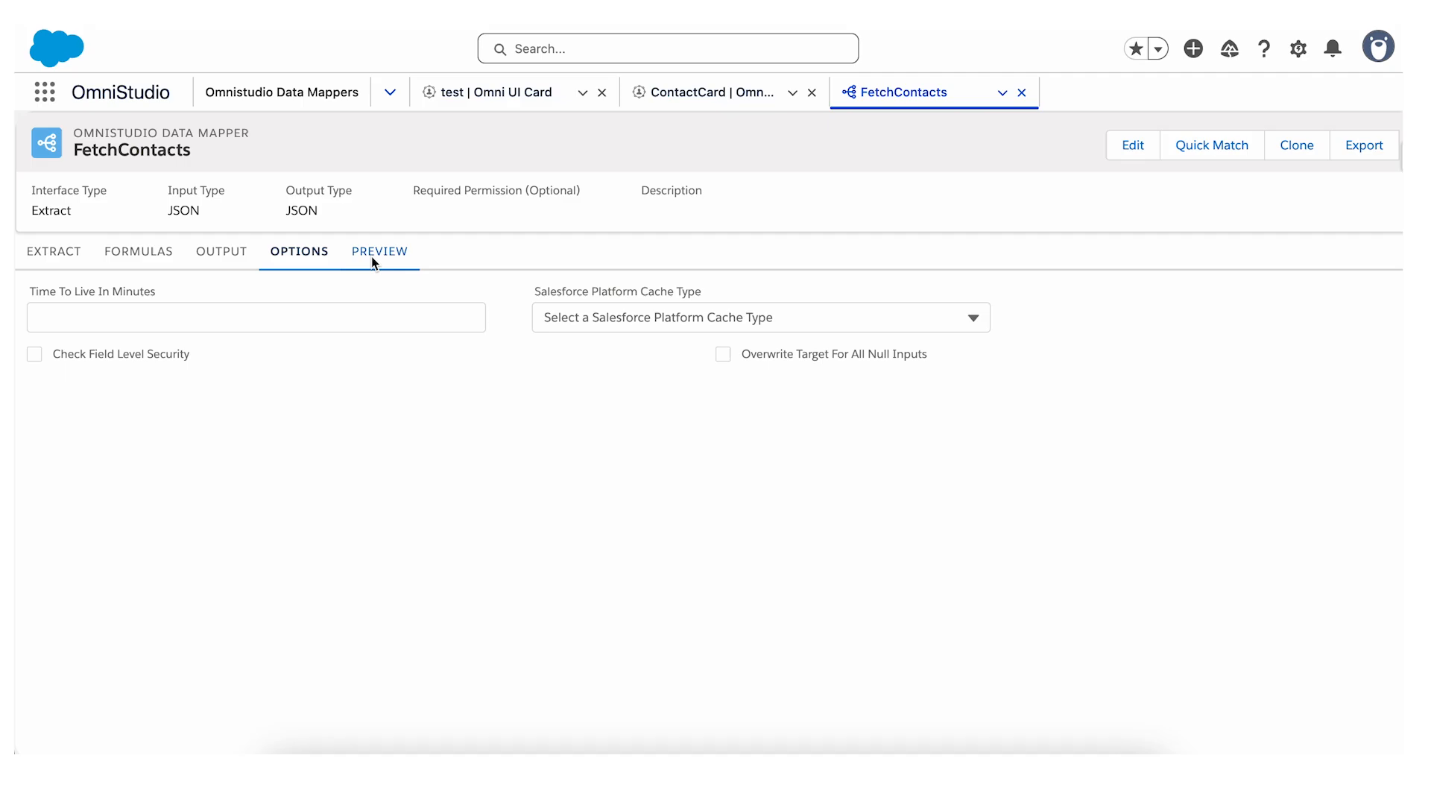
Execute the FetchContacts Data Mapper in preview and examine the contact fields in its response.
left_click(372, 257)
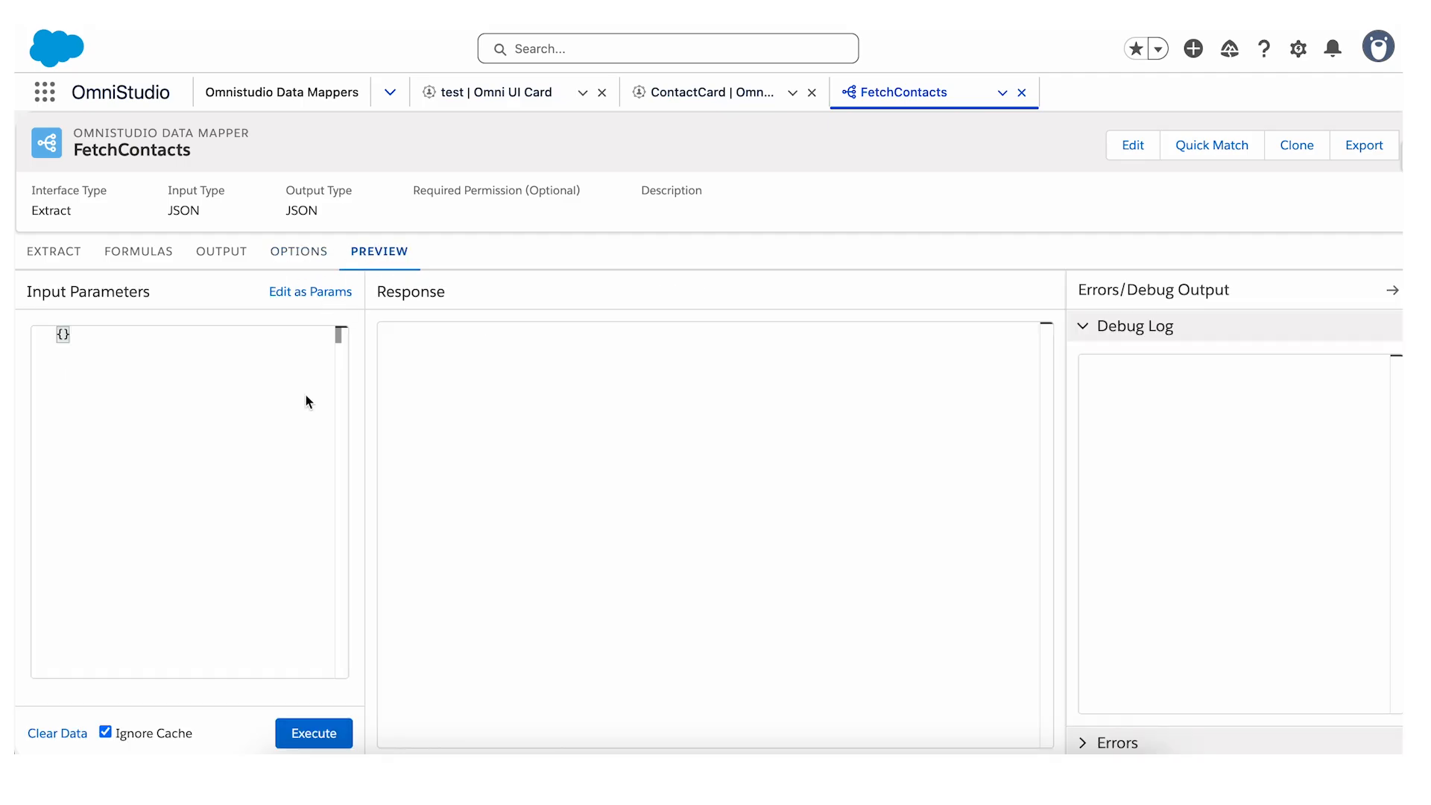
left_click(325, 735)
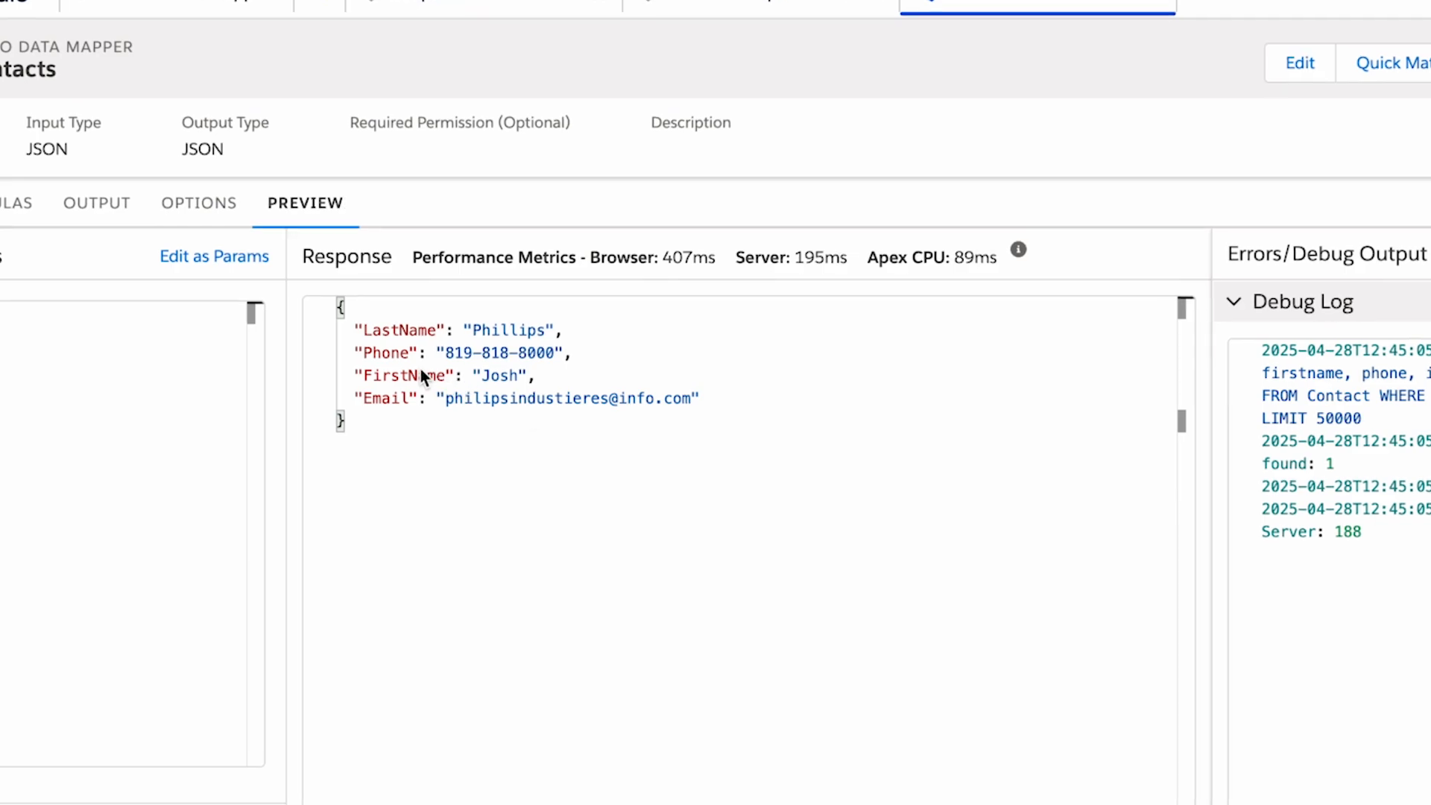
left_click(474, 375)
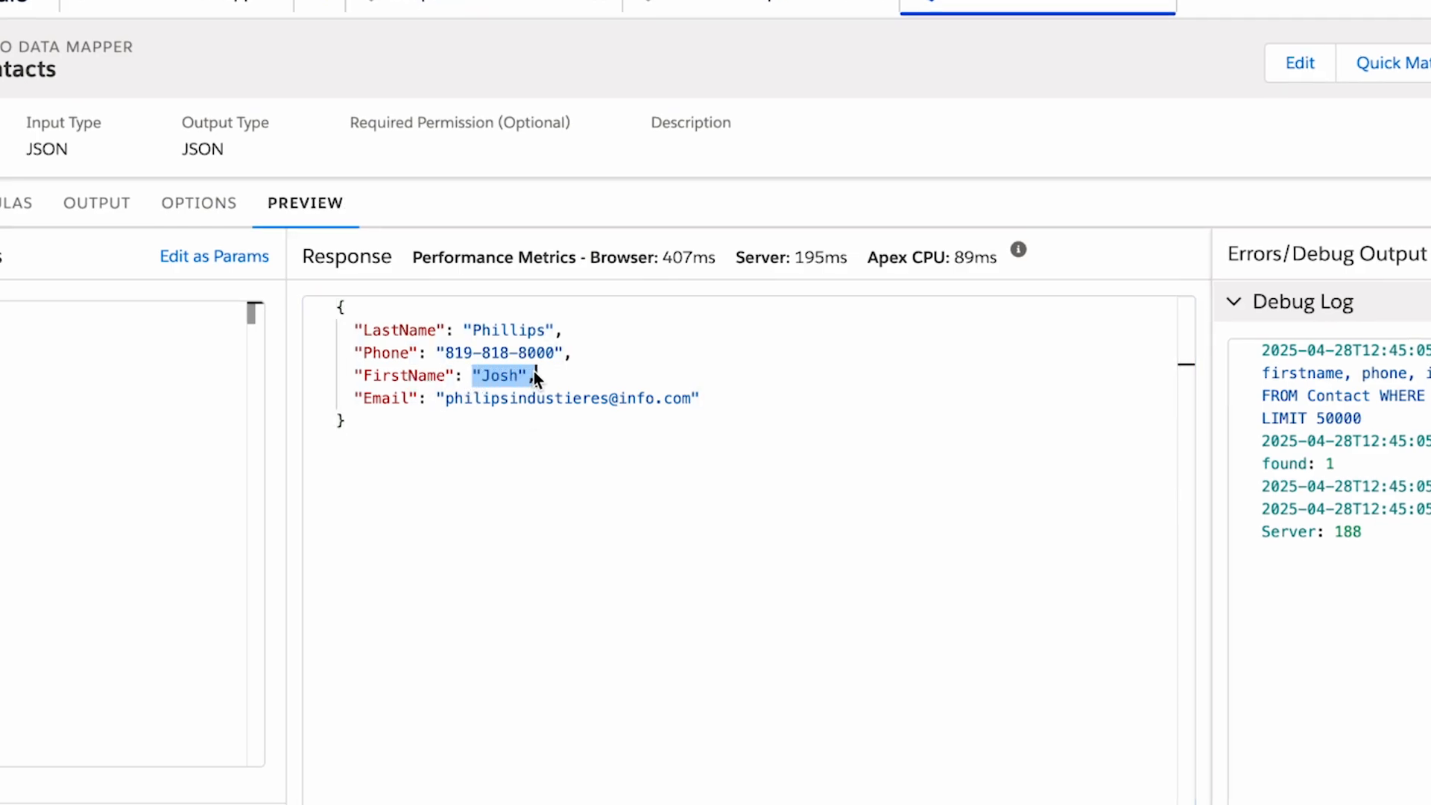
left_click(472, 373)
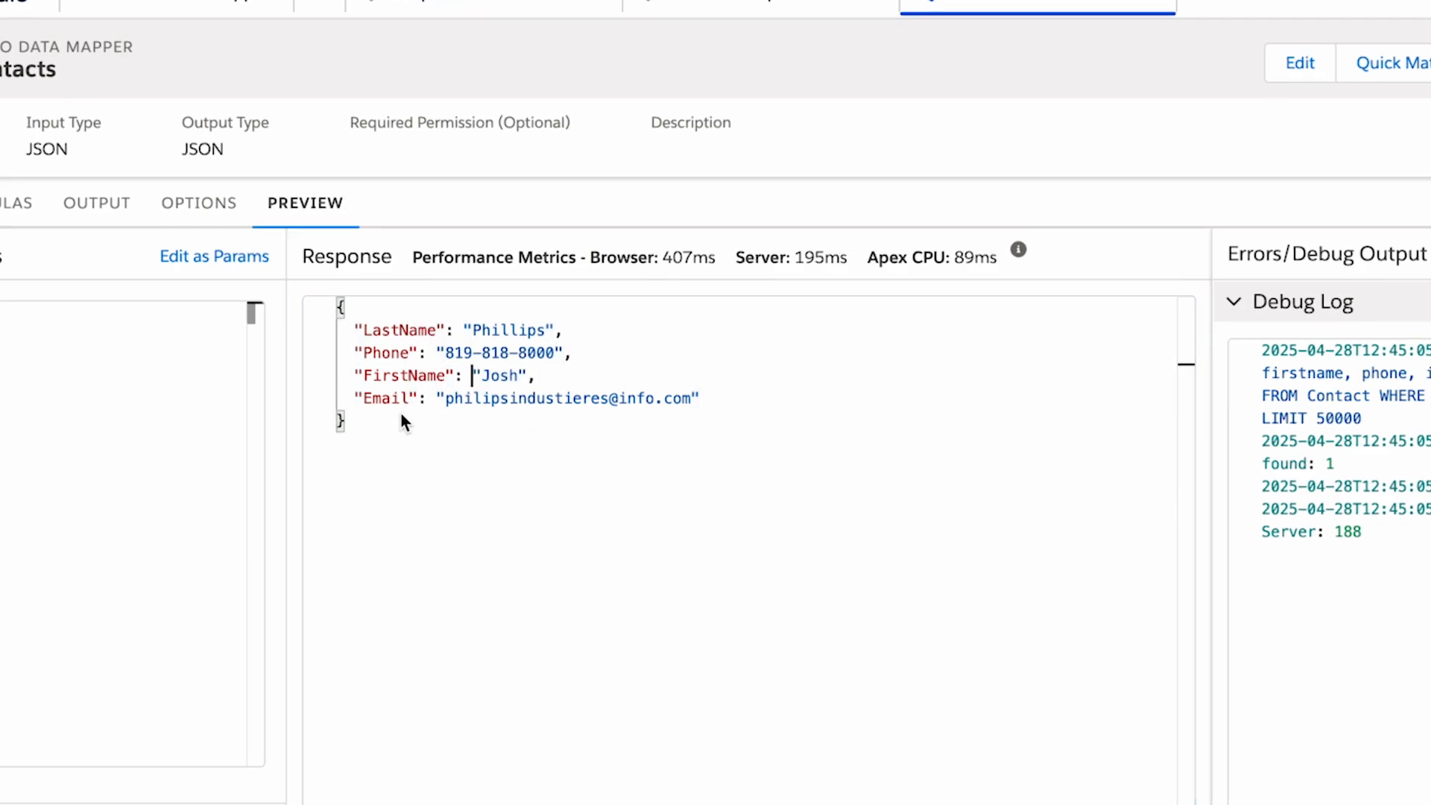
left_click(460, 432)
double_click(492, 375)
left_click(371, 353)
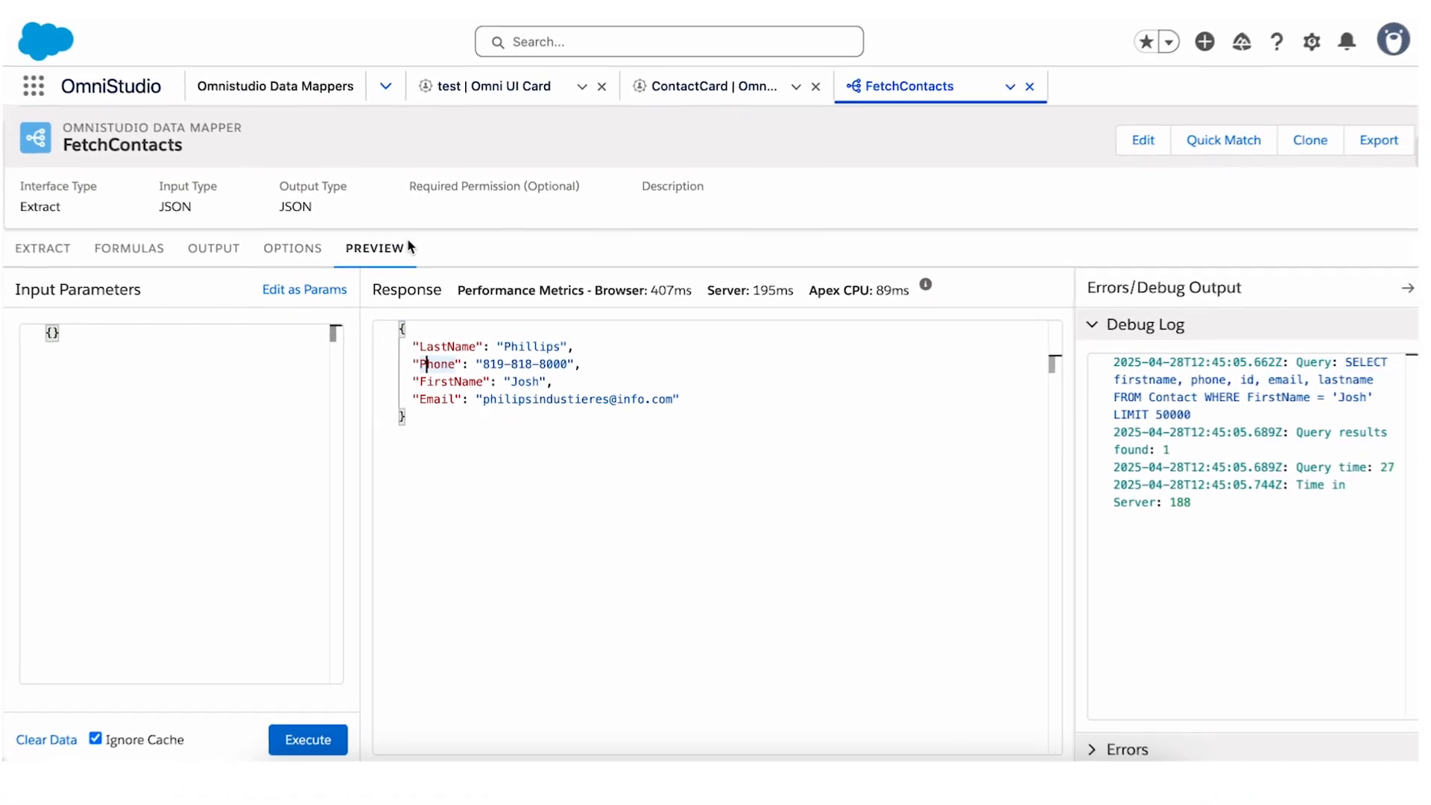
Switch to the open ContactCard FlexCard.
left_click(711, 92)
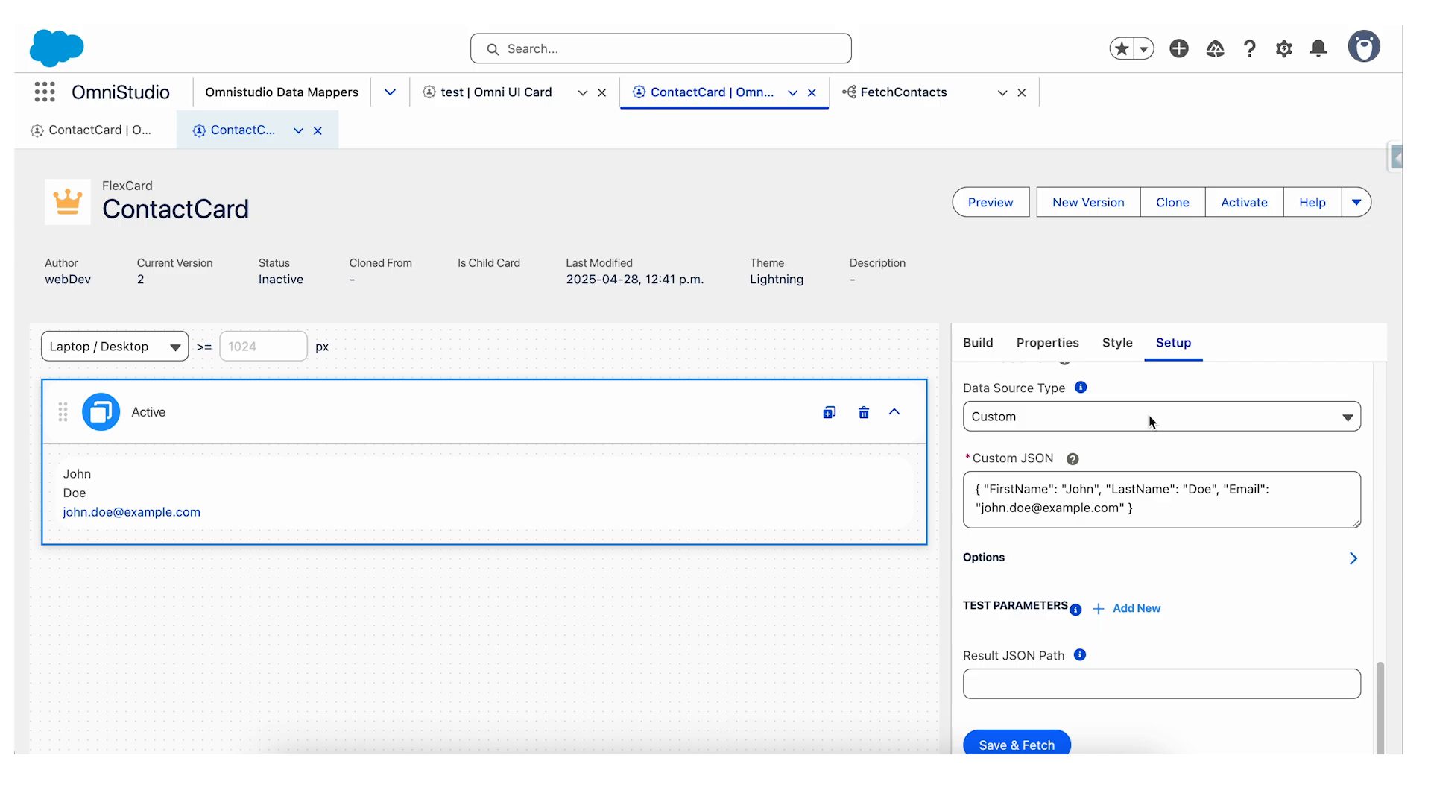
Try to set the FlexCard's data source to a Data Mapper, looking up the interface name with FetchCon.
left_click(1064, 415)
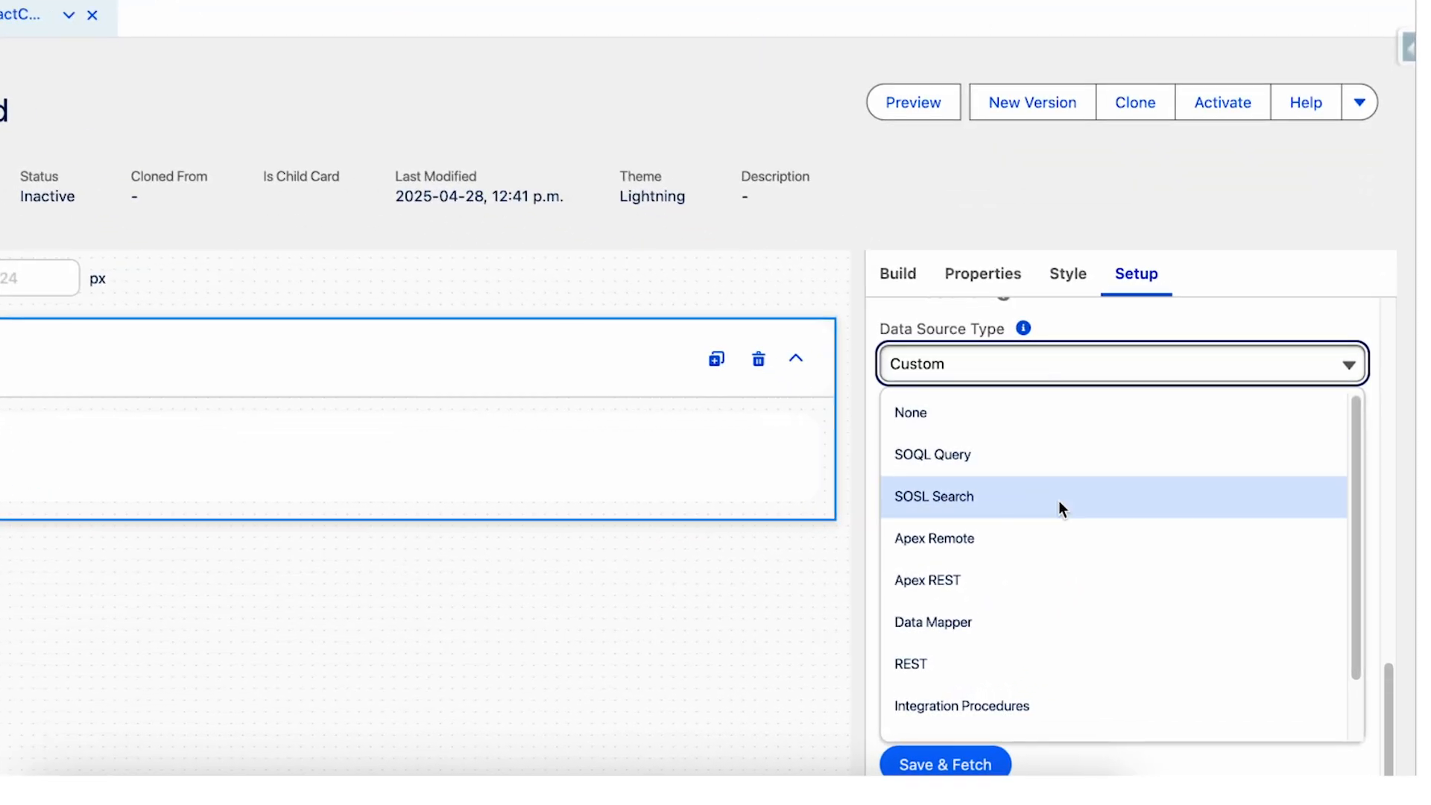
scroll(966, 592, "down", 1)
left_click(984, 584)
left_click(1071, 457)
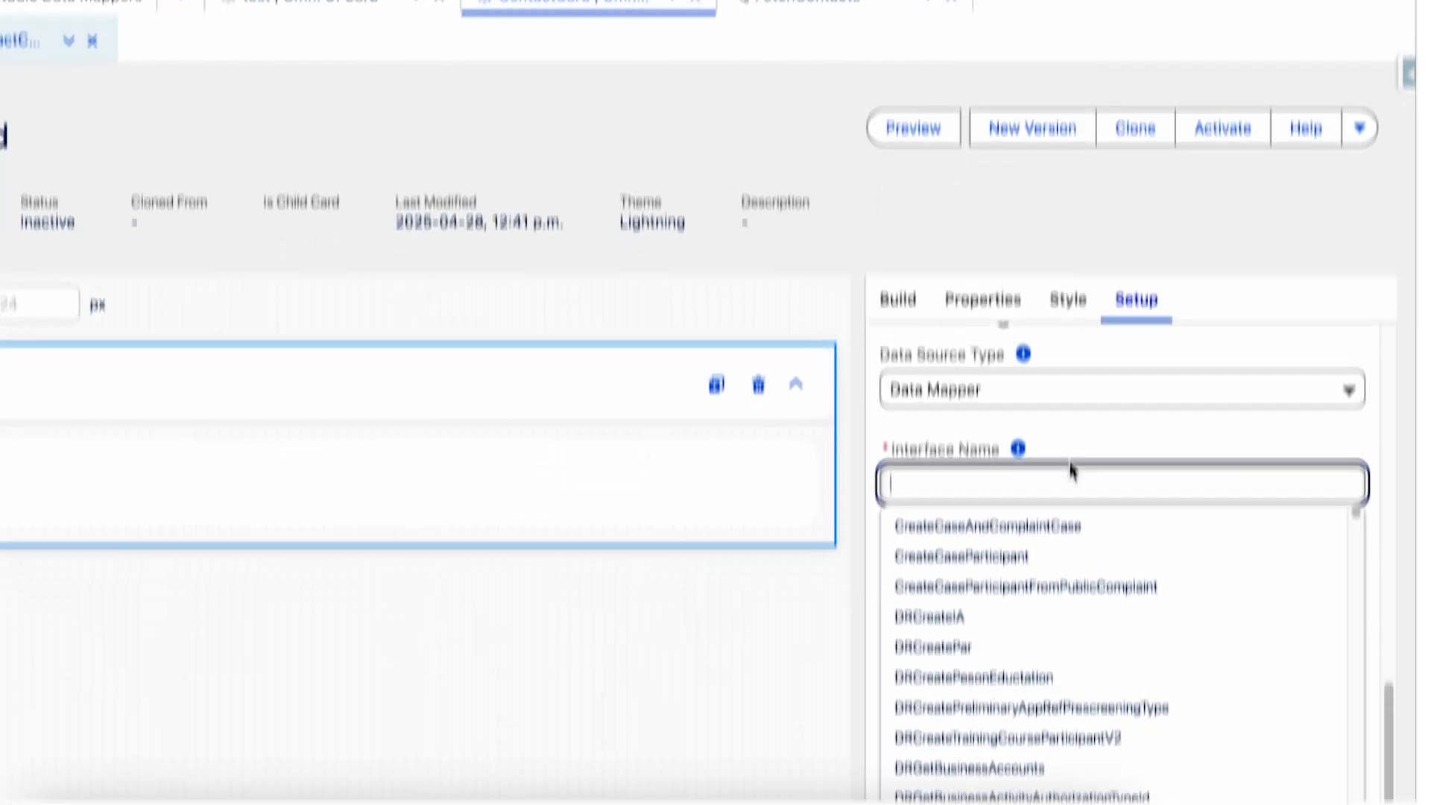
type("FetchCon")
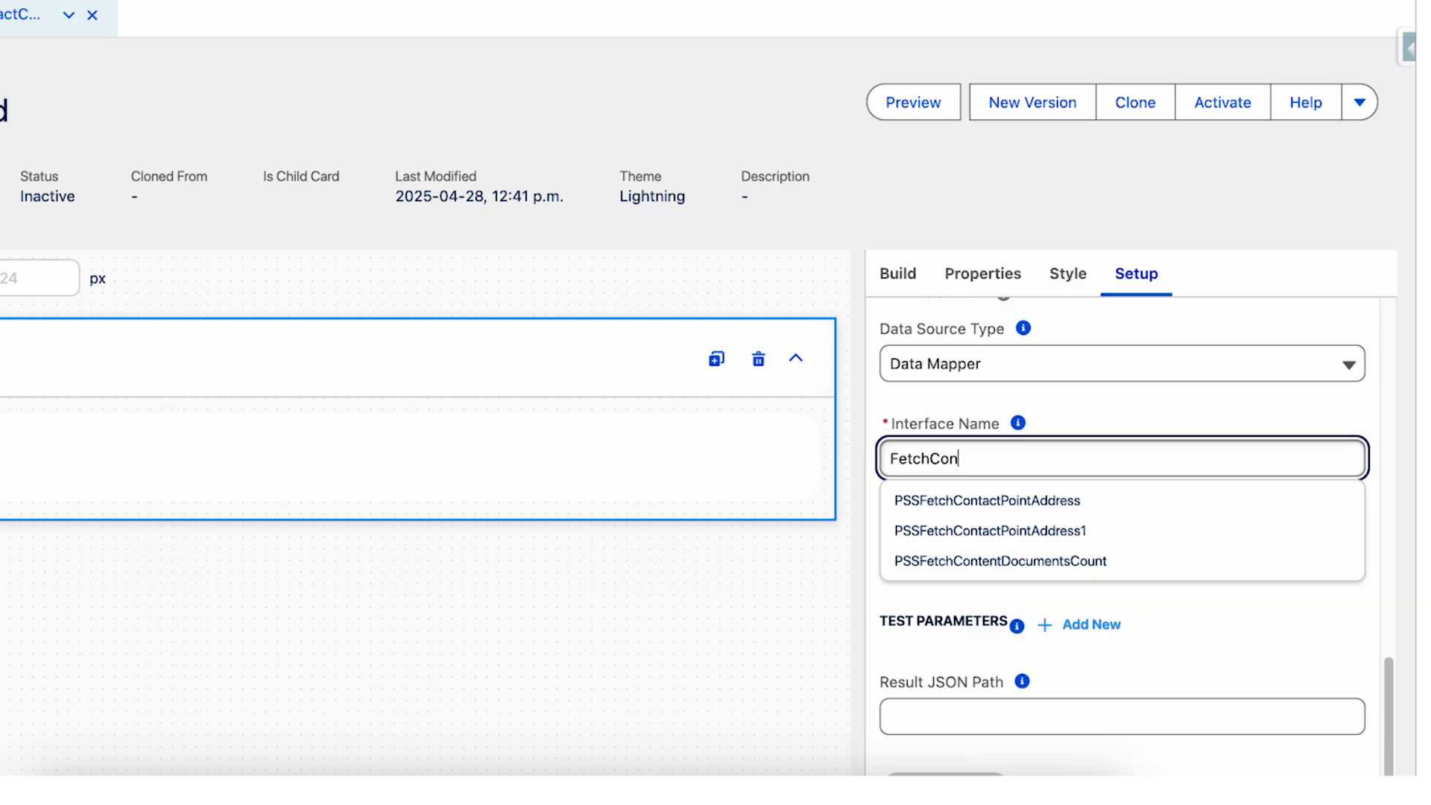
left_click(1173, 620)
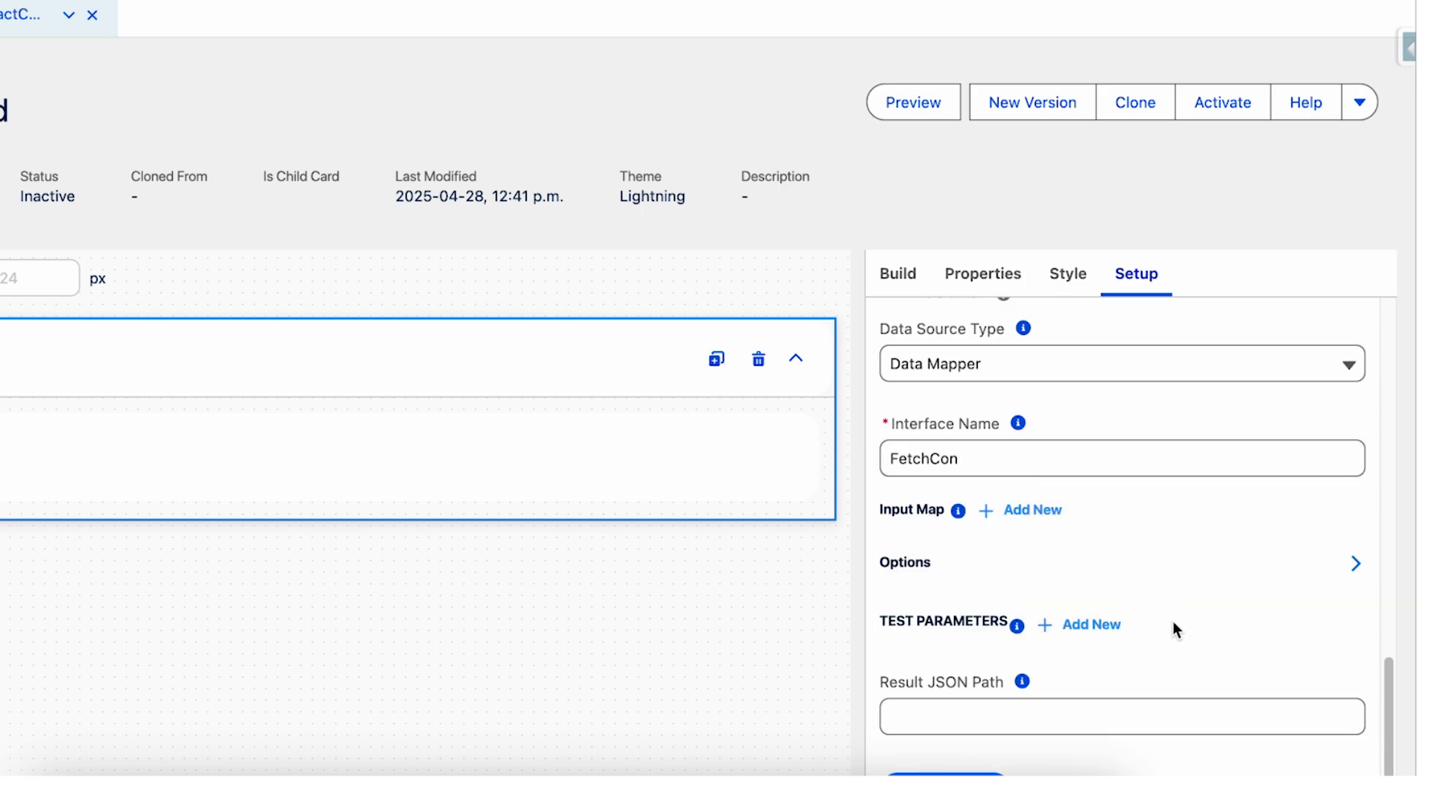
Reload the page and set the ContactCard FlexCard's data source type to Data Mapper.
key("super+r")
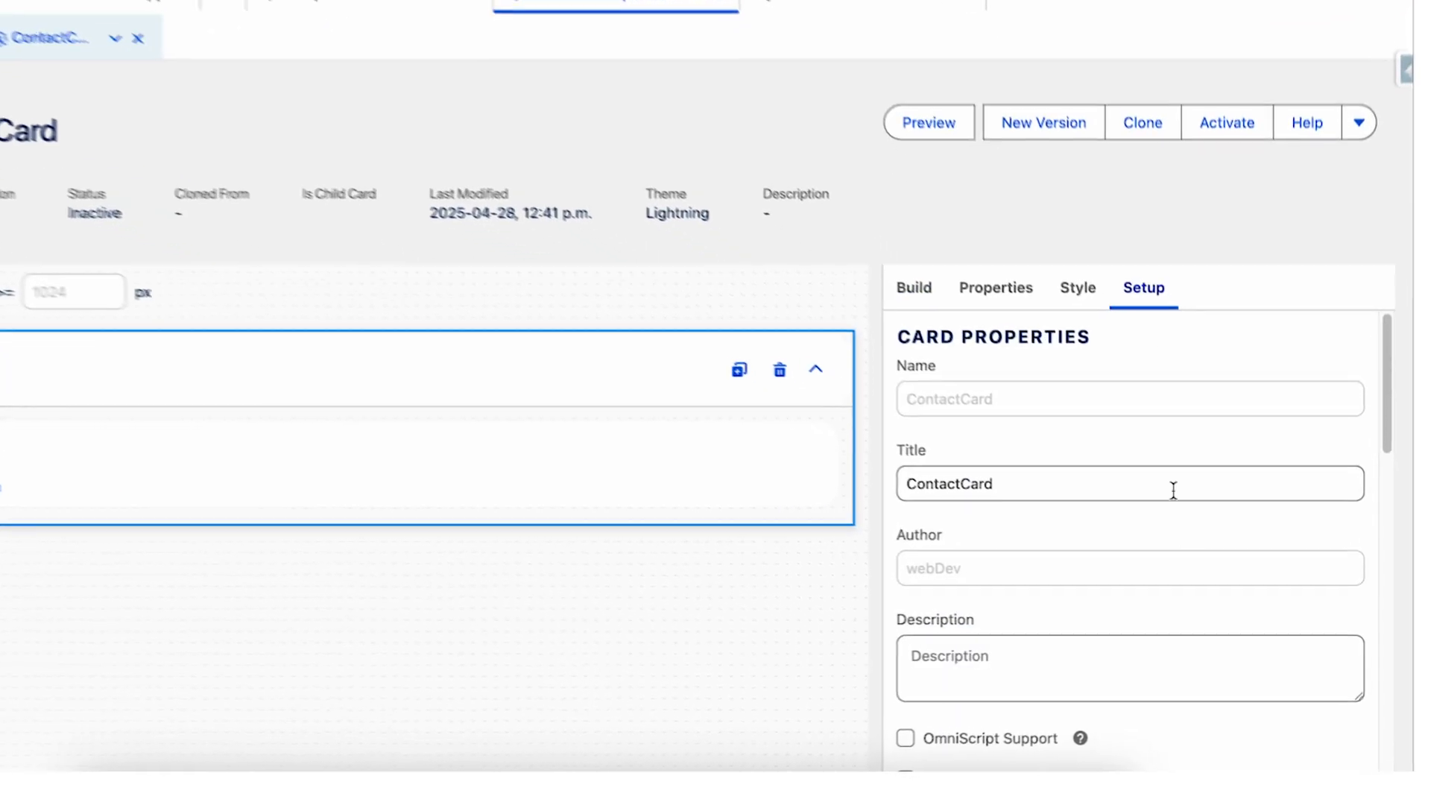
scroll(1184, 548, "down", 3)
scroll(1171, 530, "down", 5)
left_click(1172, 514)
scroll(1043, 663, "down", 1)
left_click(1025, 703)
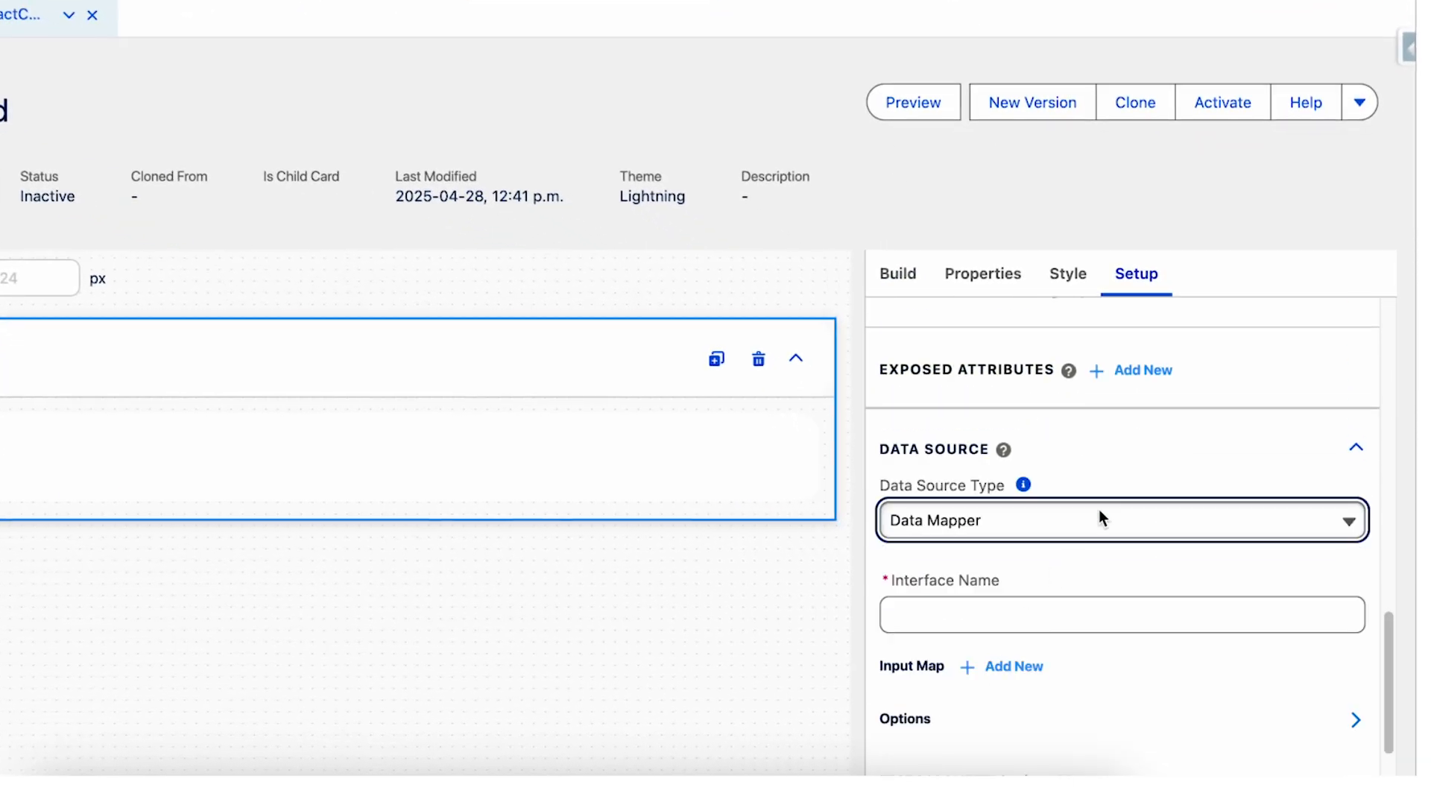
Choose FetchContacts as the interface name of the Data Mapper data source.
scroll(1192, 418, "down", 1)
scroll(1222, 393, "down", 1)
left_click(1040, 523)
type("Fetc")
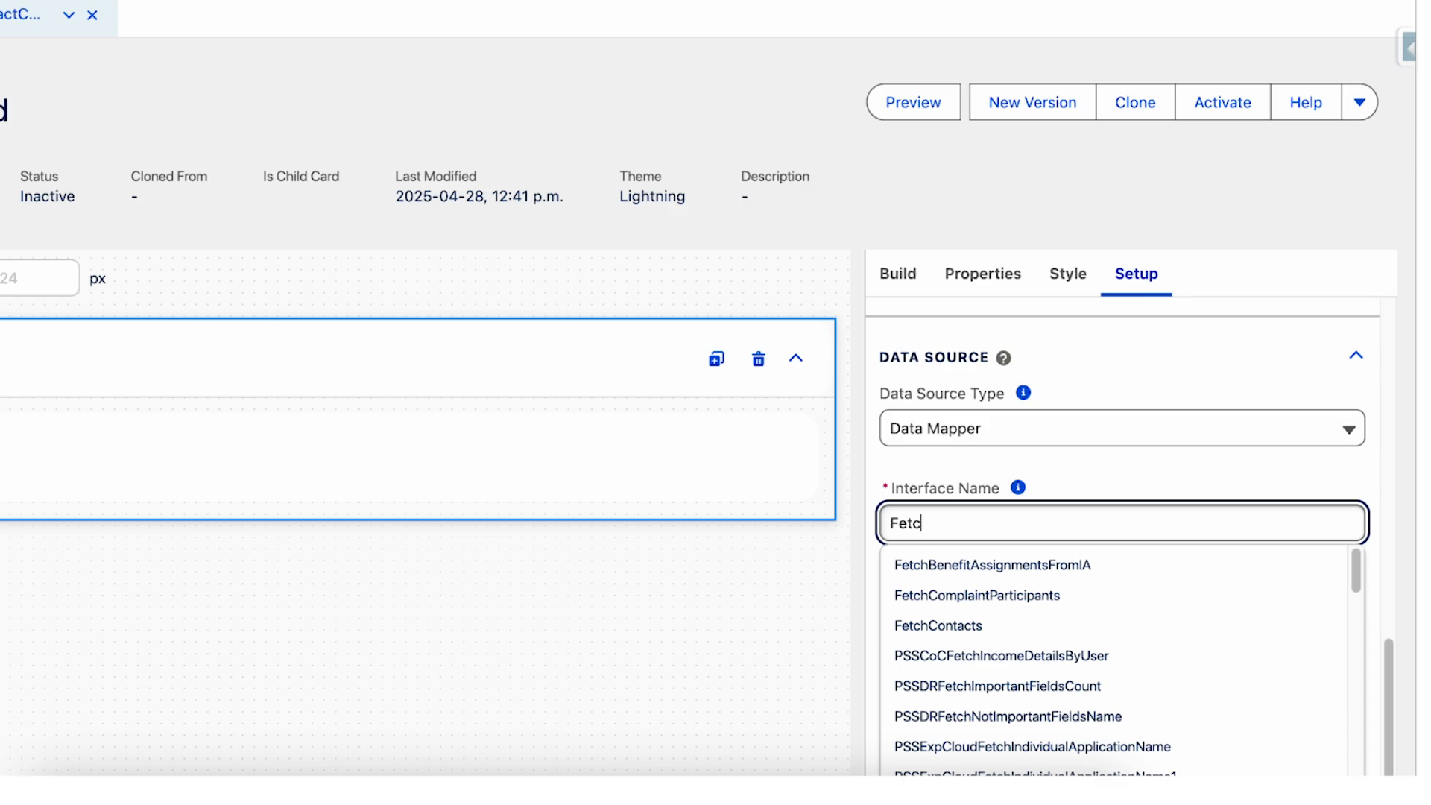
left_click(1031, 624)
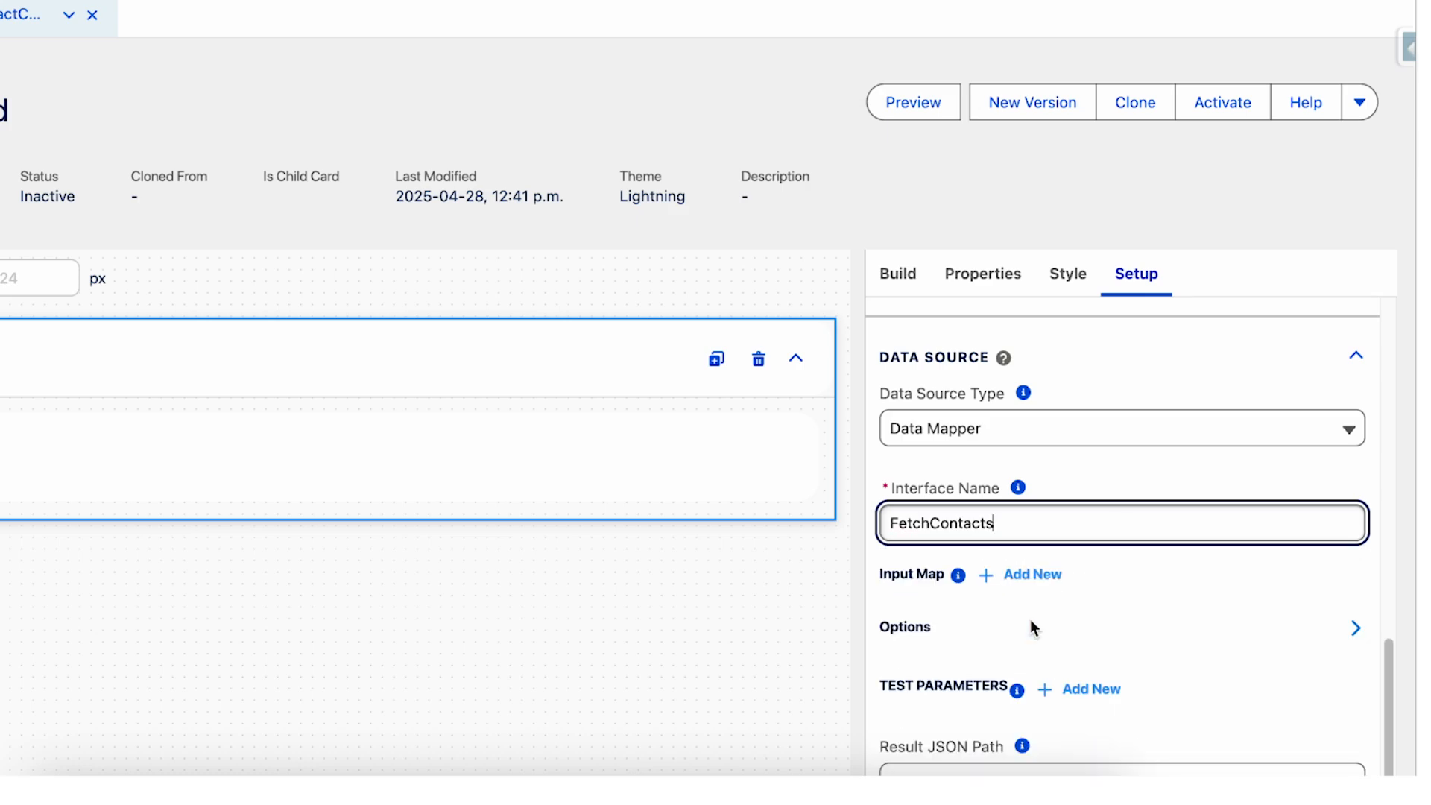
left_click(870, 410)
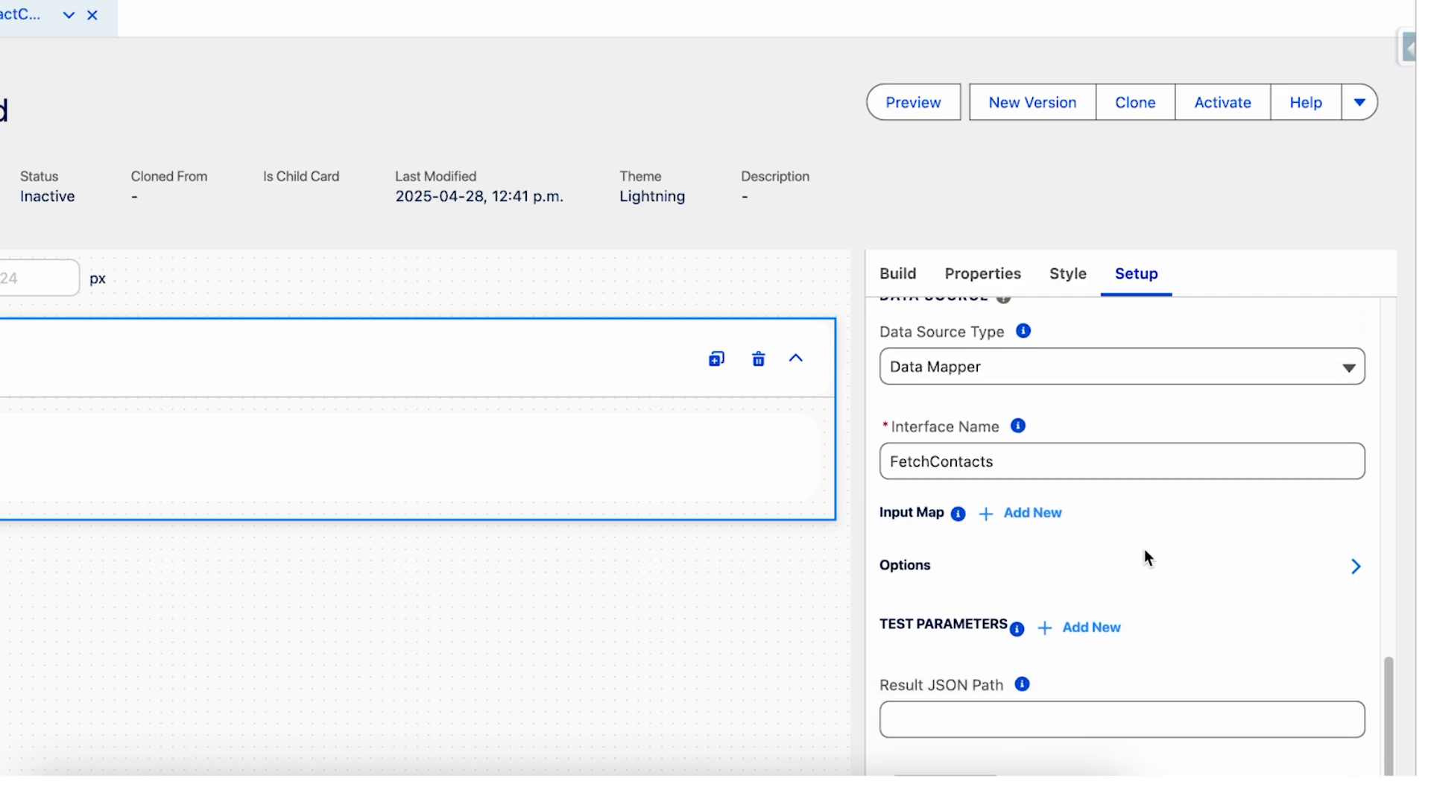
Save and fetch the data source, and review the test results in JSON form.
scroll(1146, 556, "down", 1)
left_click(960, 765)
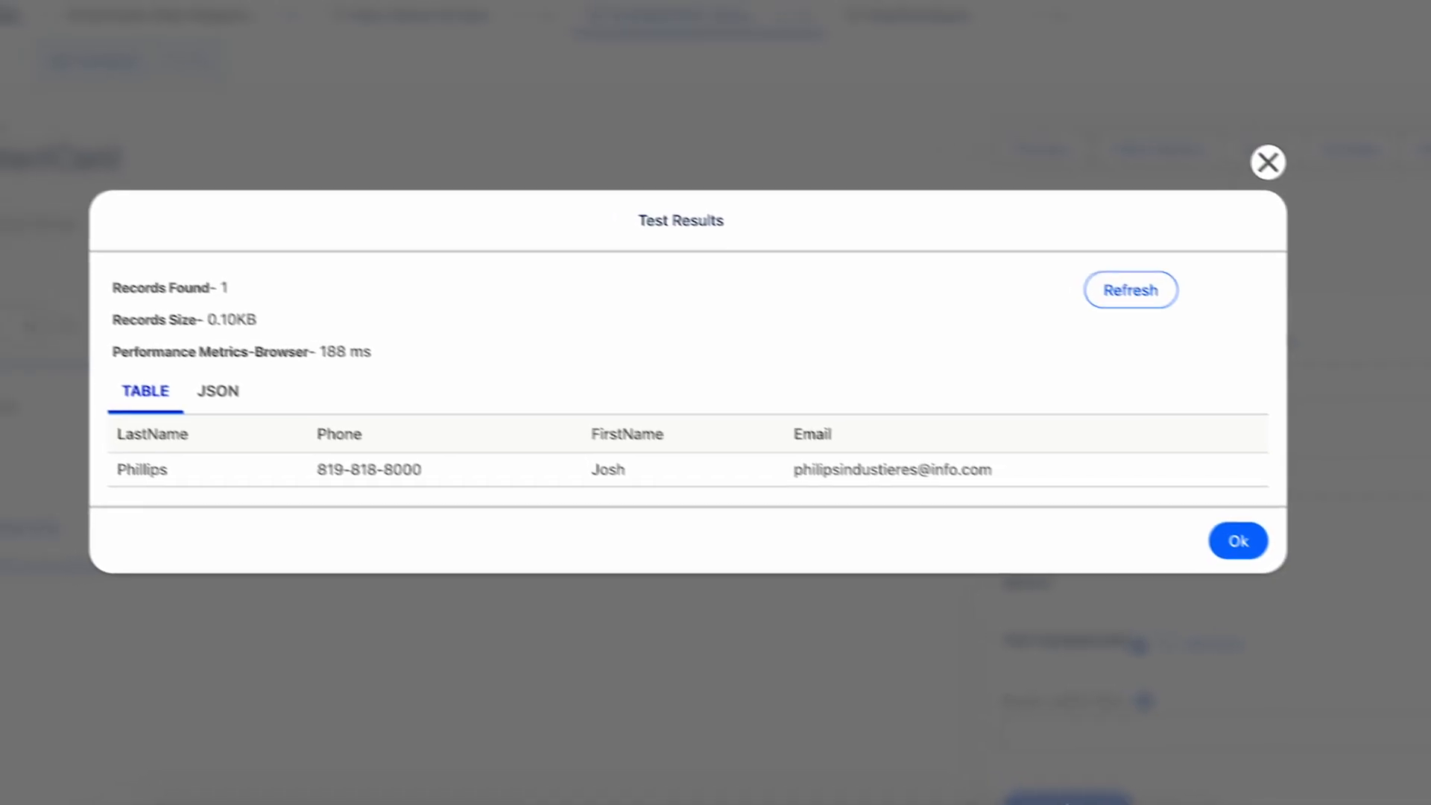
left_click(253, 405)
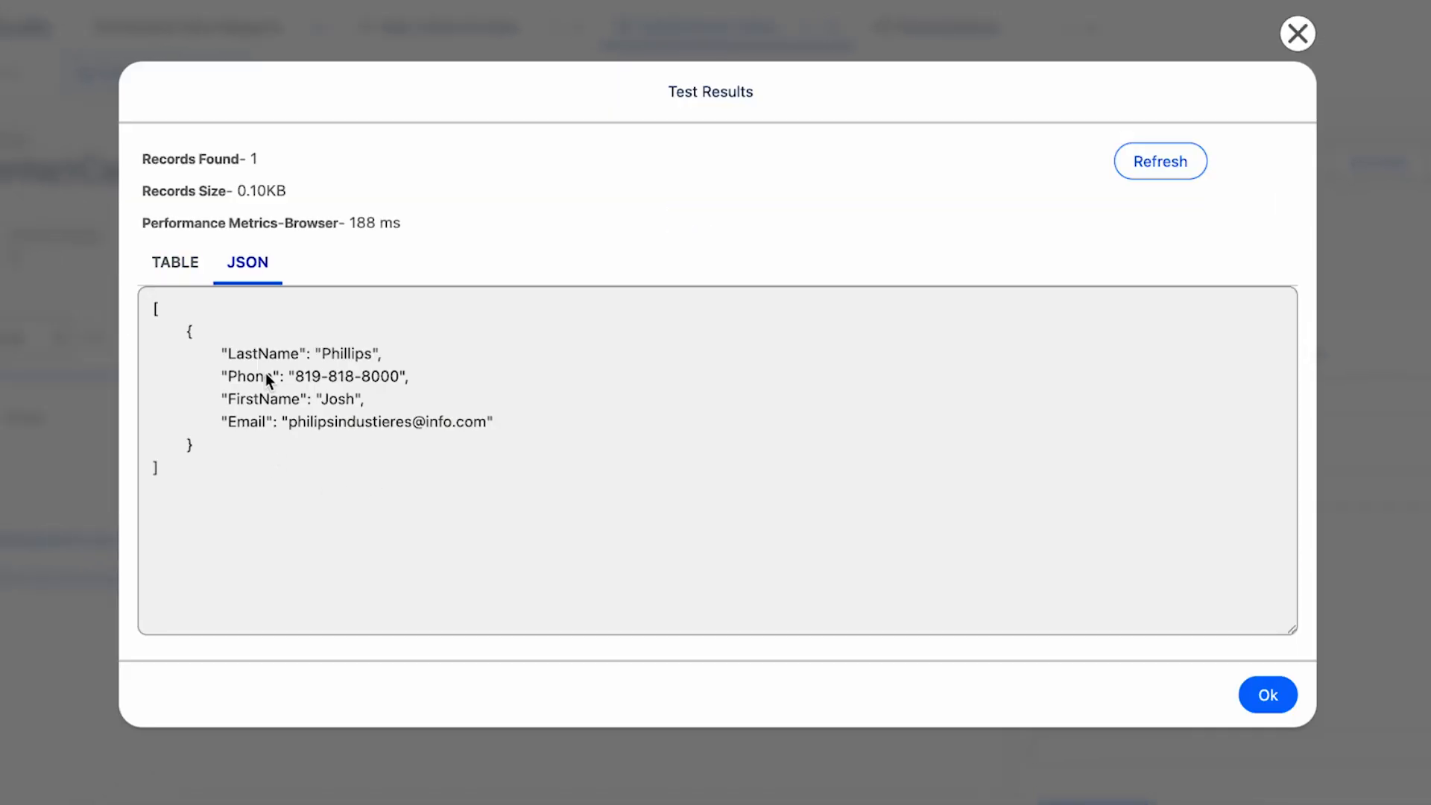
left_click_drag(209, 332, 453, 448)
left_click(337, 400)
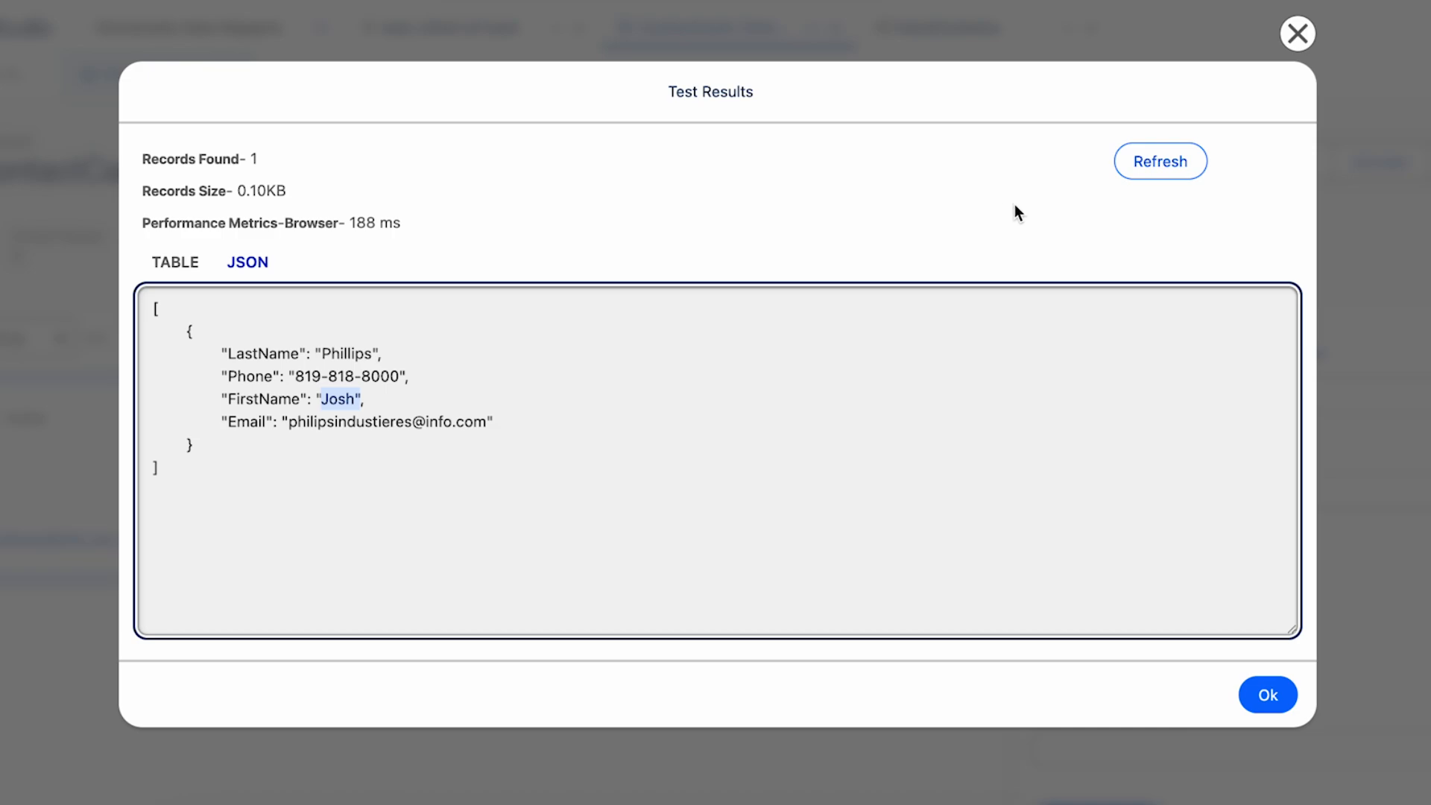
left_click(1254, 696)
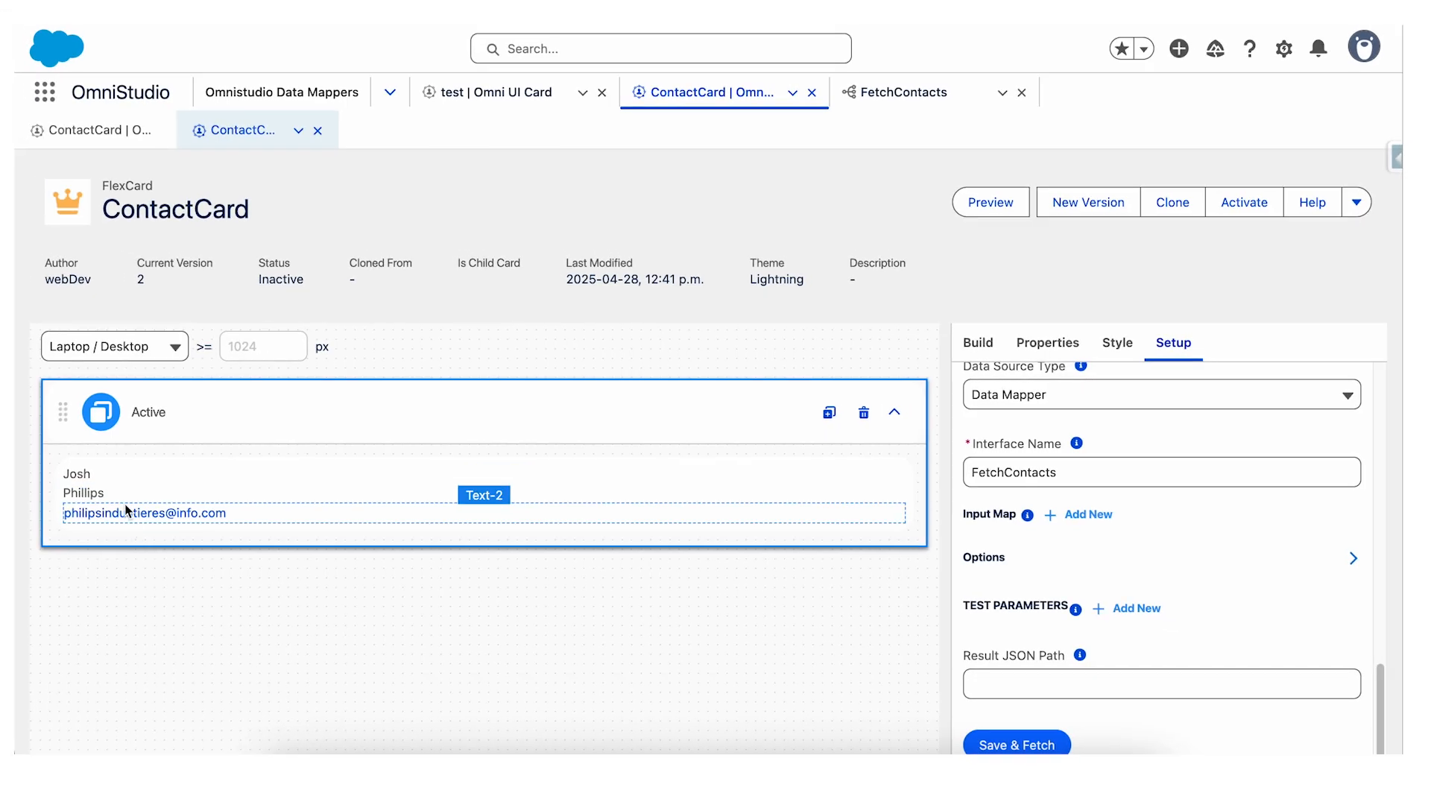
Add a Text element to the card's active state, above the first name.
left_click(978, 343)
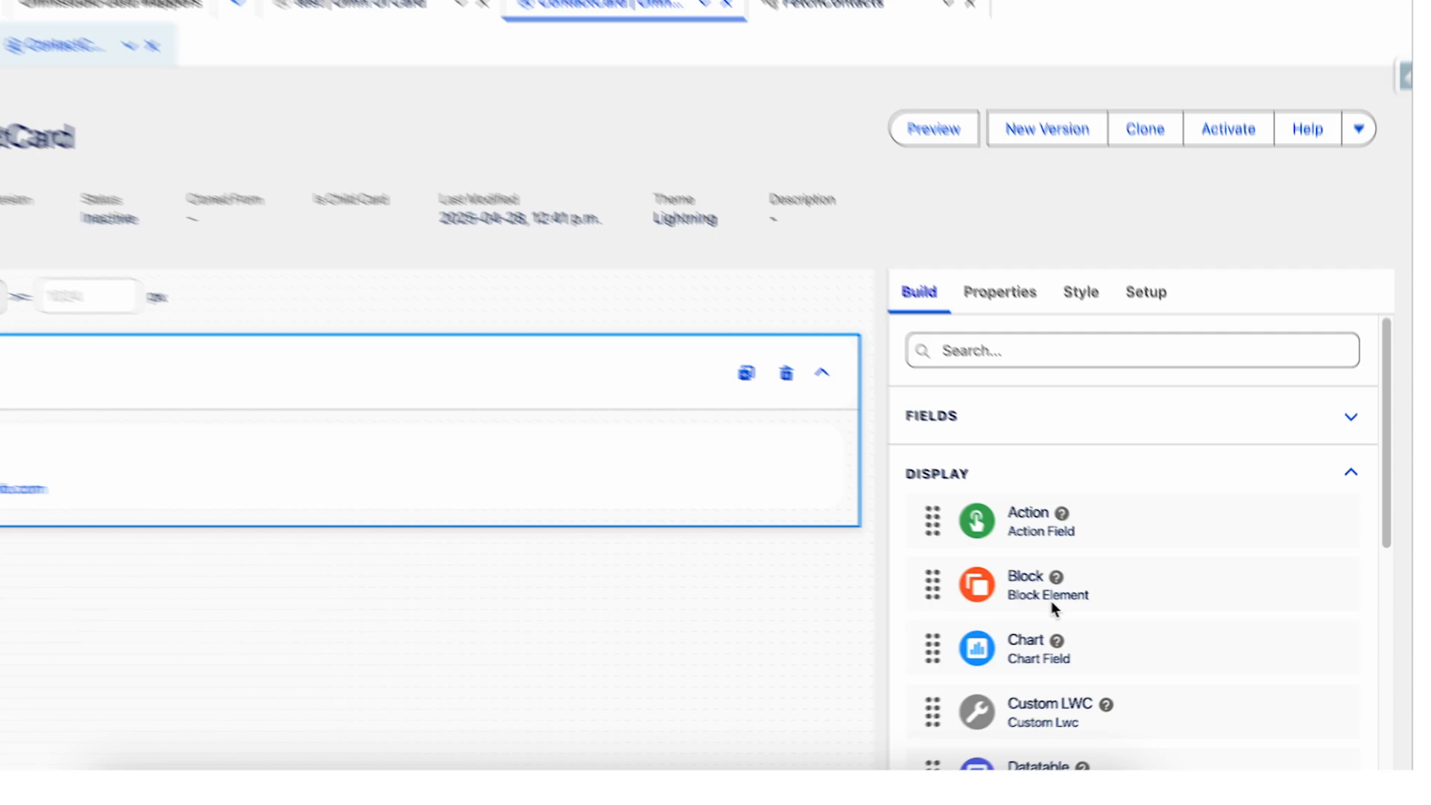
scroll(1089, 608, "down", 3)
scroll(1033, 598, "down", 5)
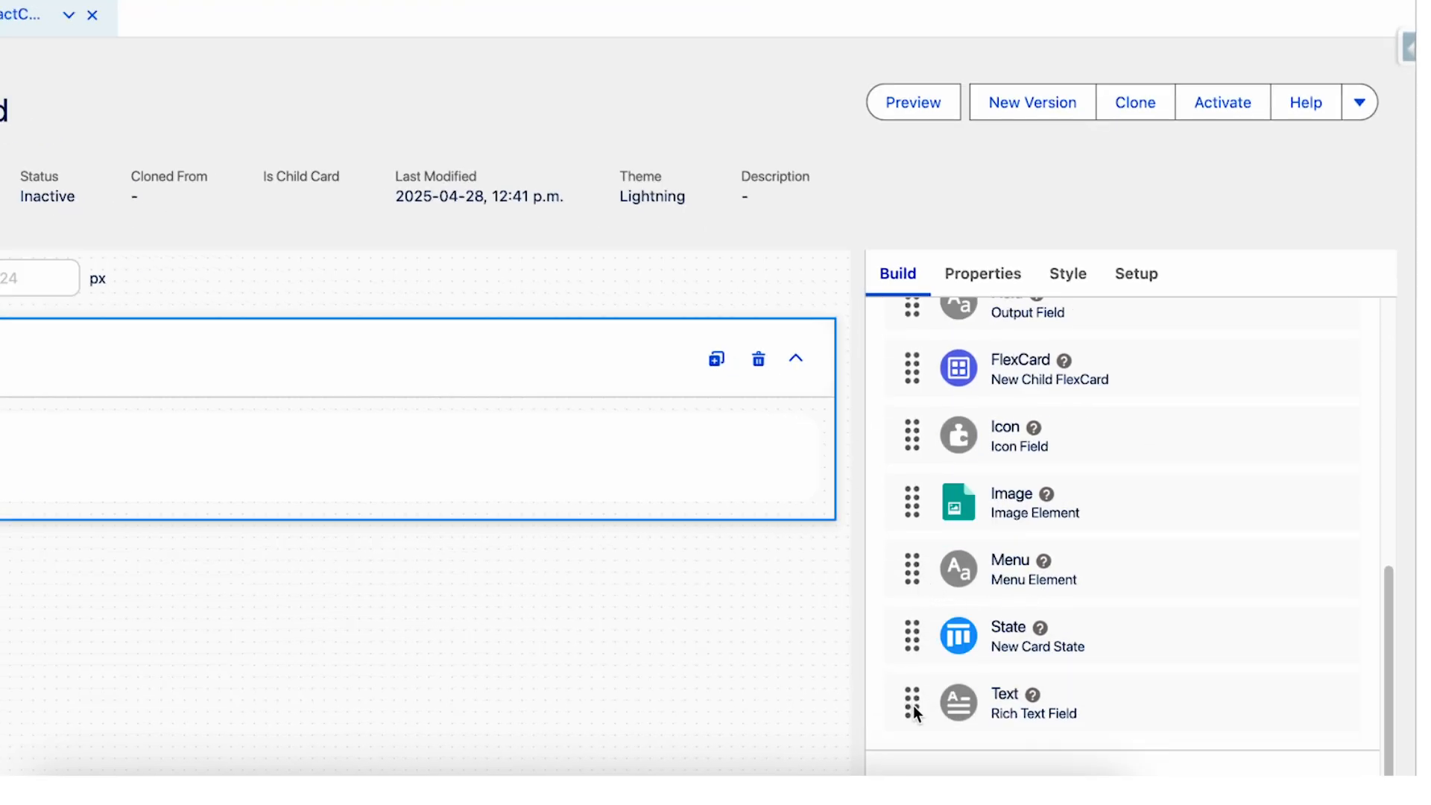
left_click_drag(914, 712, 523, 435)
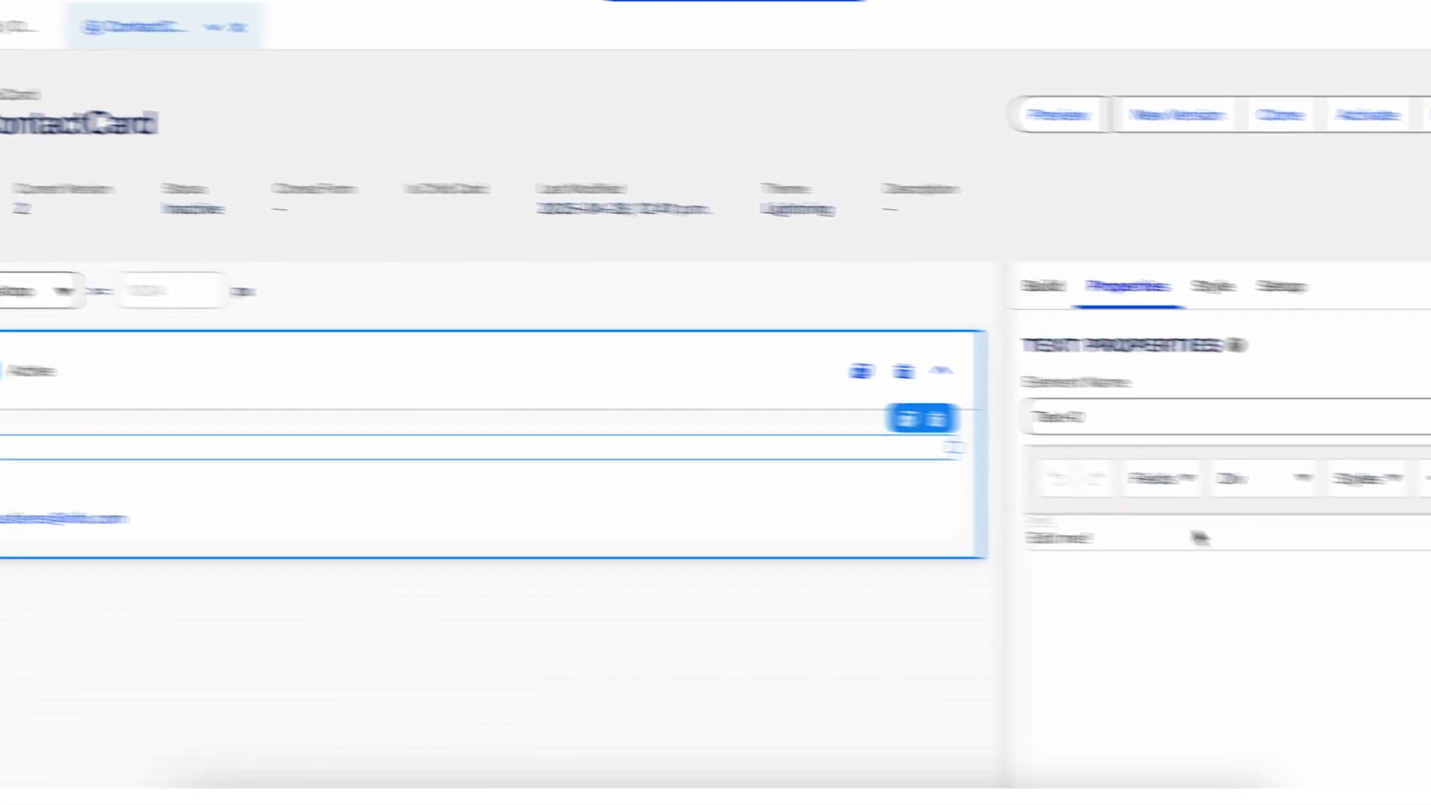
Replace the new Text element's content with Contact Card and center it.
key("ctrl+a")
type("Cont")
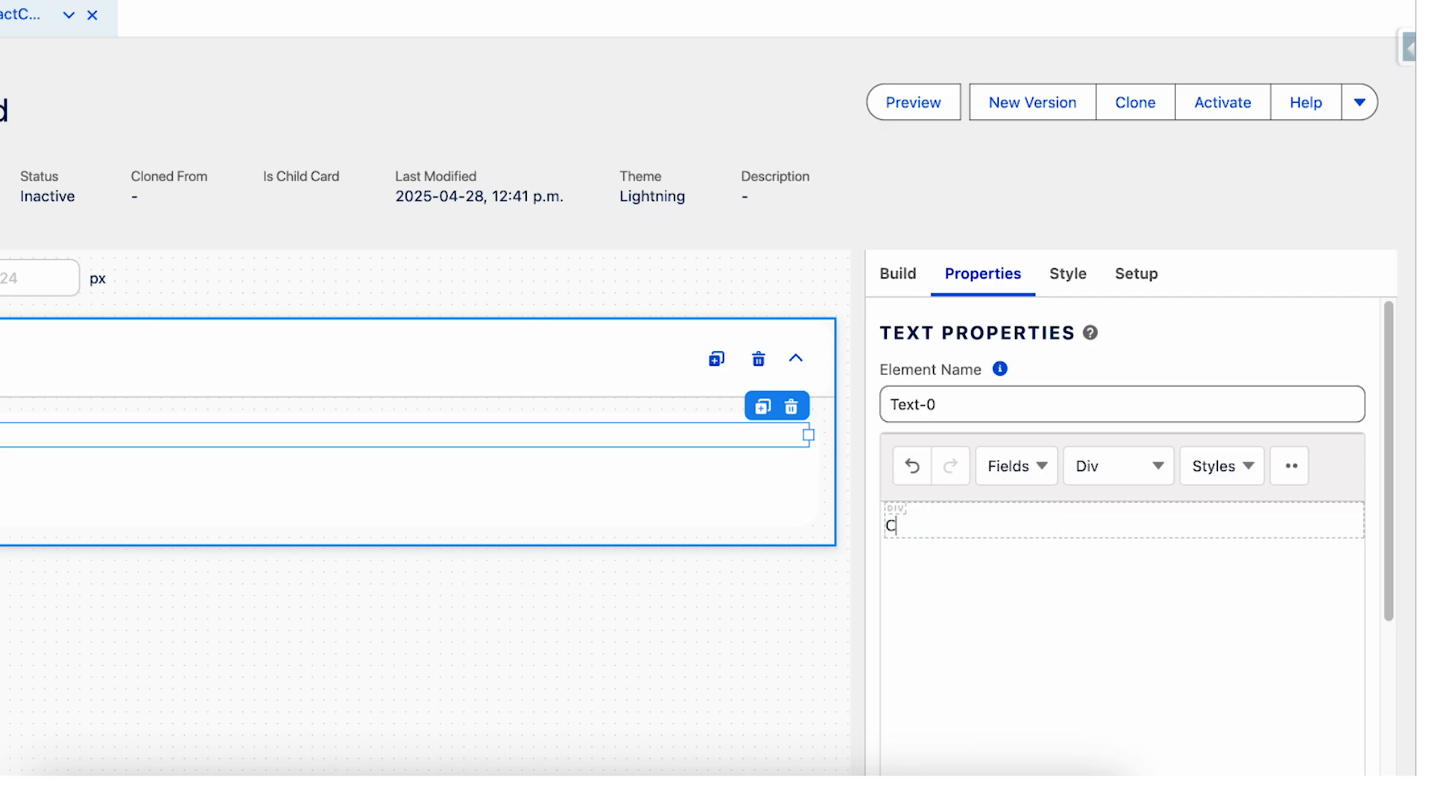
type("act Card")
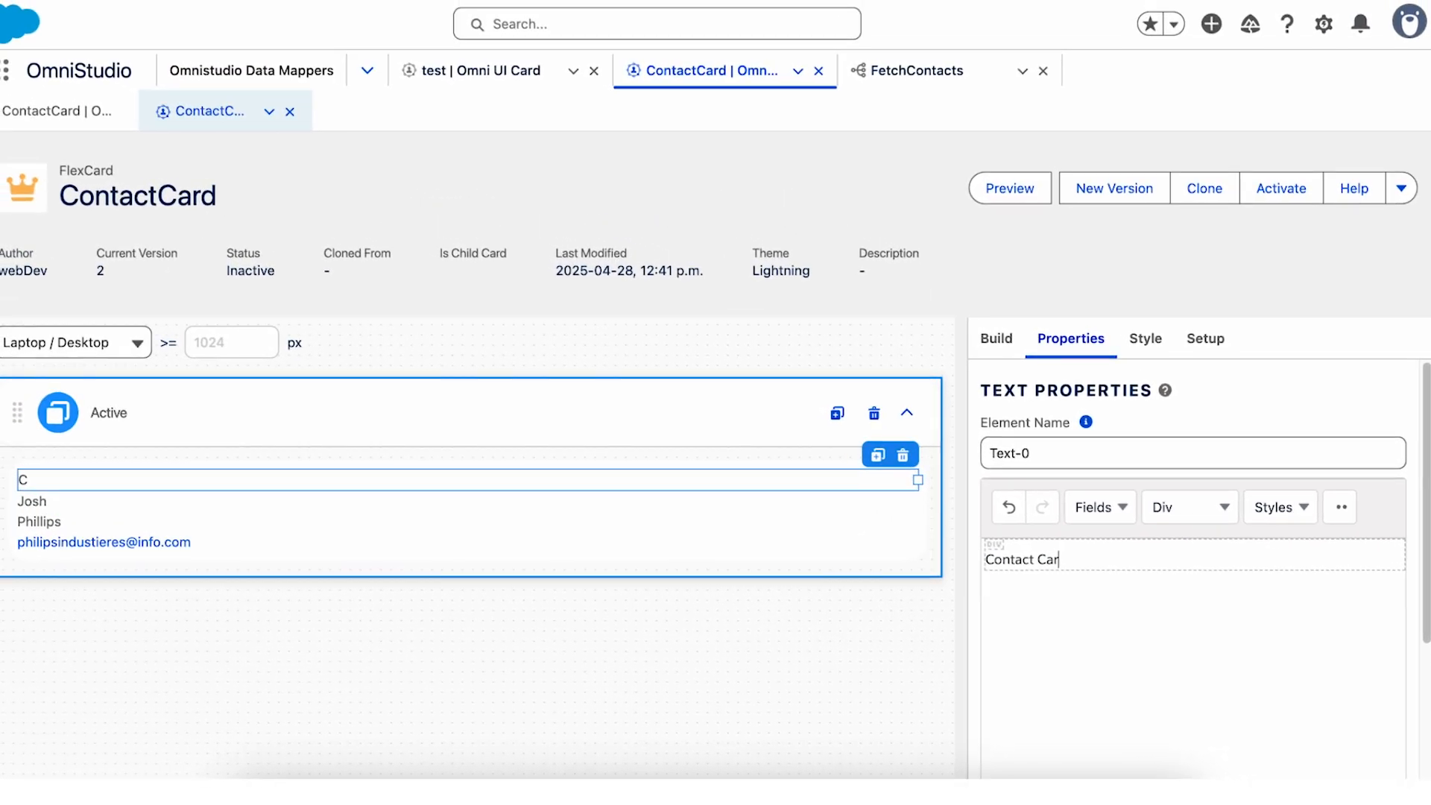
left_click(1291, 466)
left_click(1042, 615)
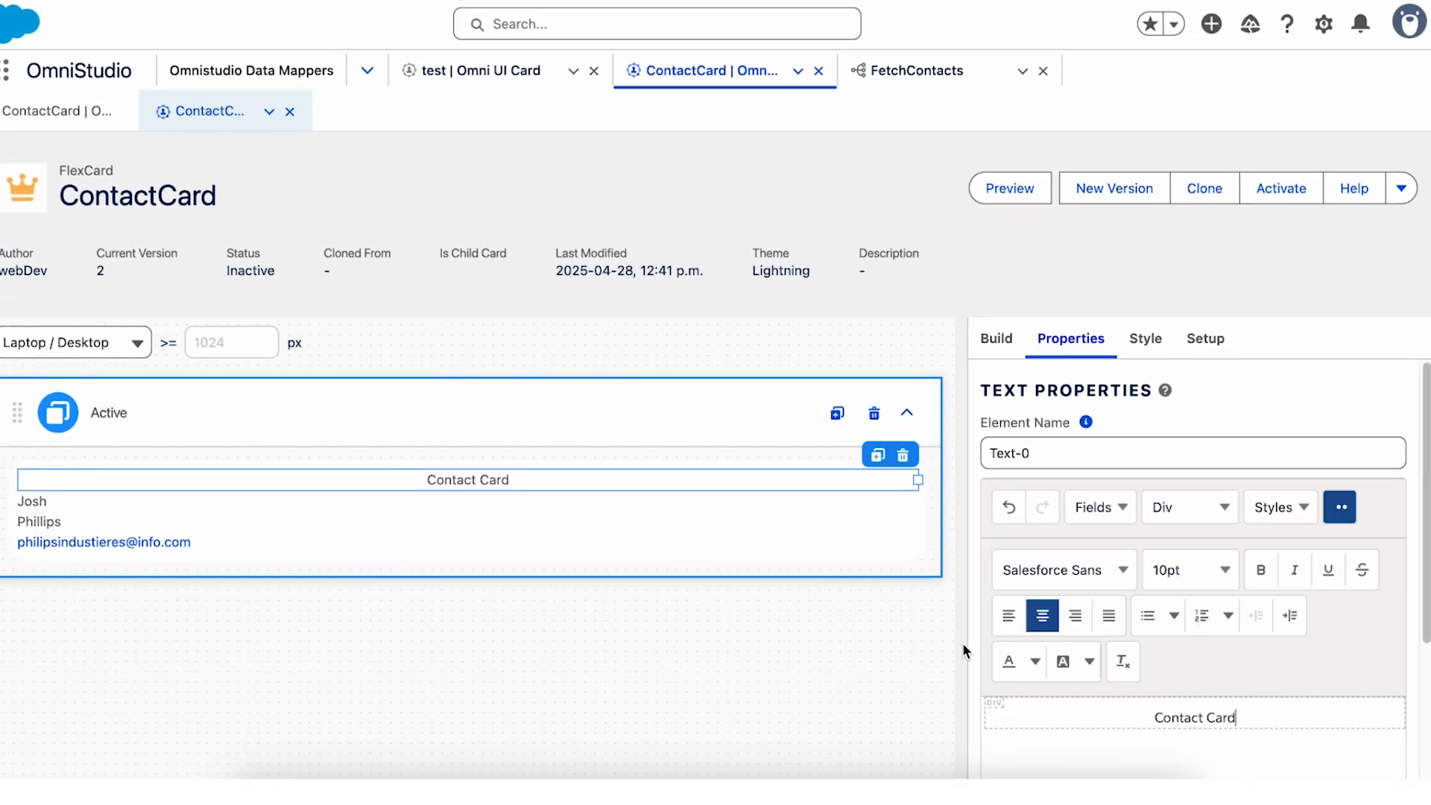
Make the Contact Card heading bold and check it in the card preview before returning to the design view.
double_click(1194, 724)
triple_click(1195, 724)
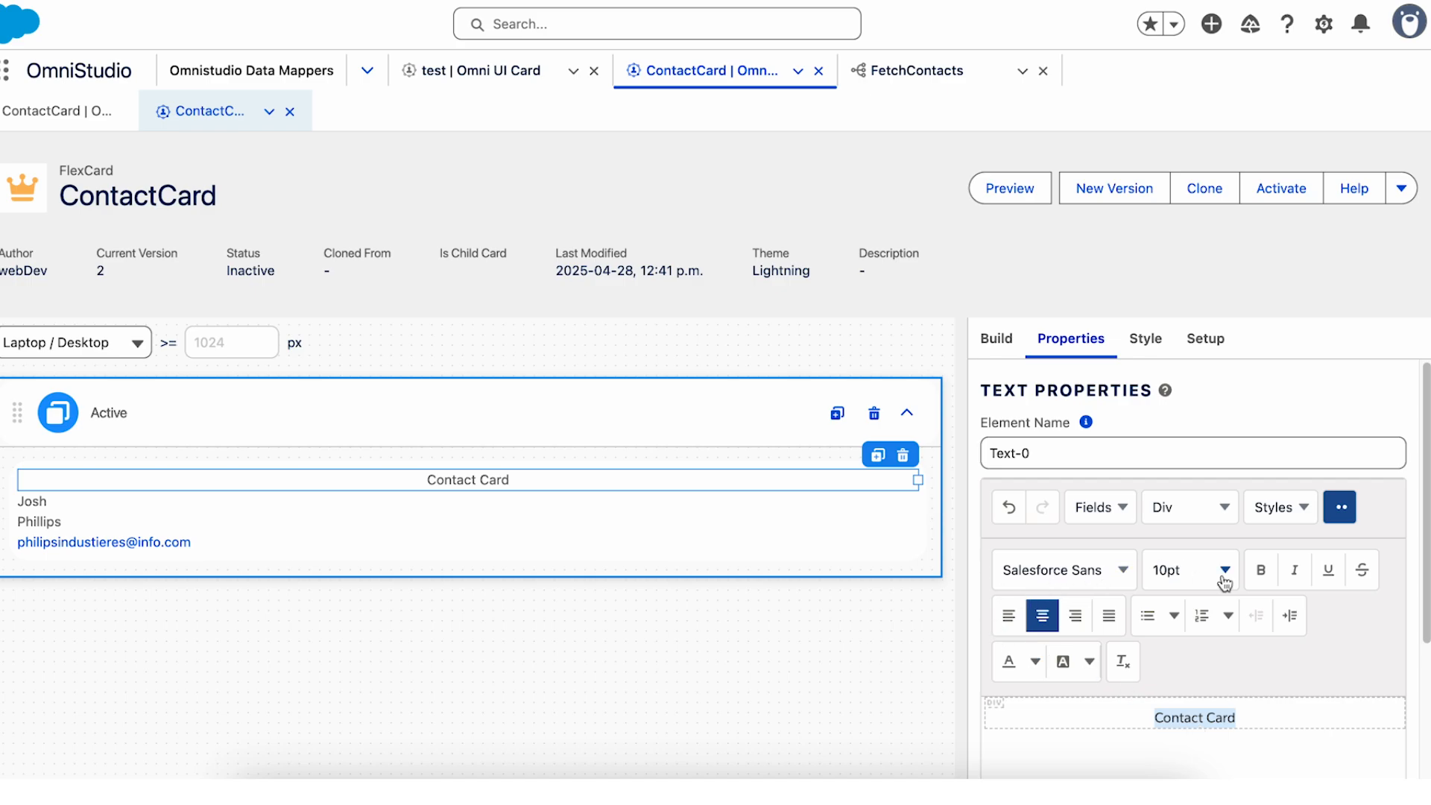
left_click(1260, 571)
left_click(1008, 199)
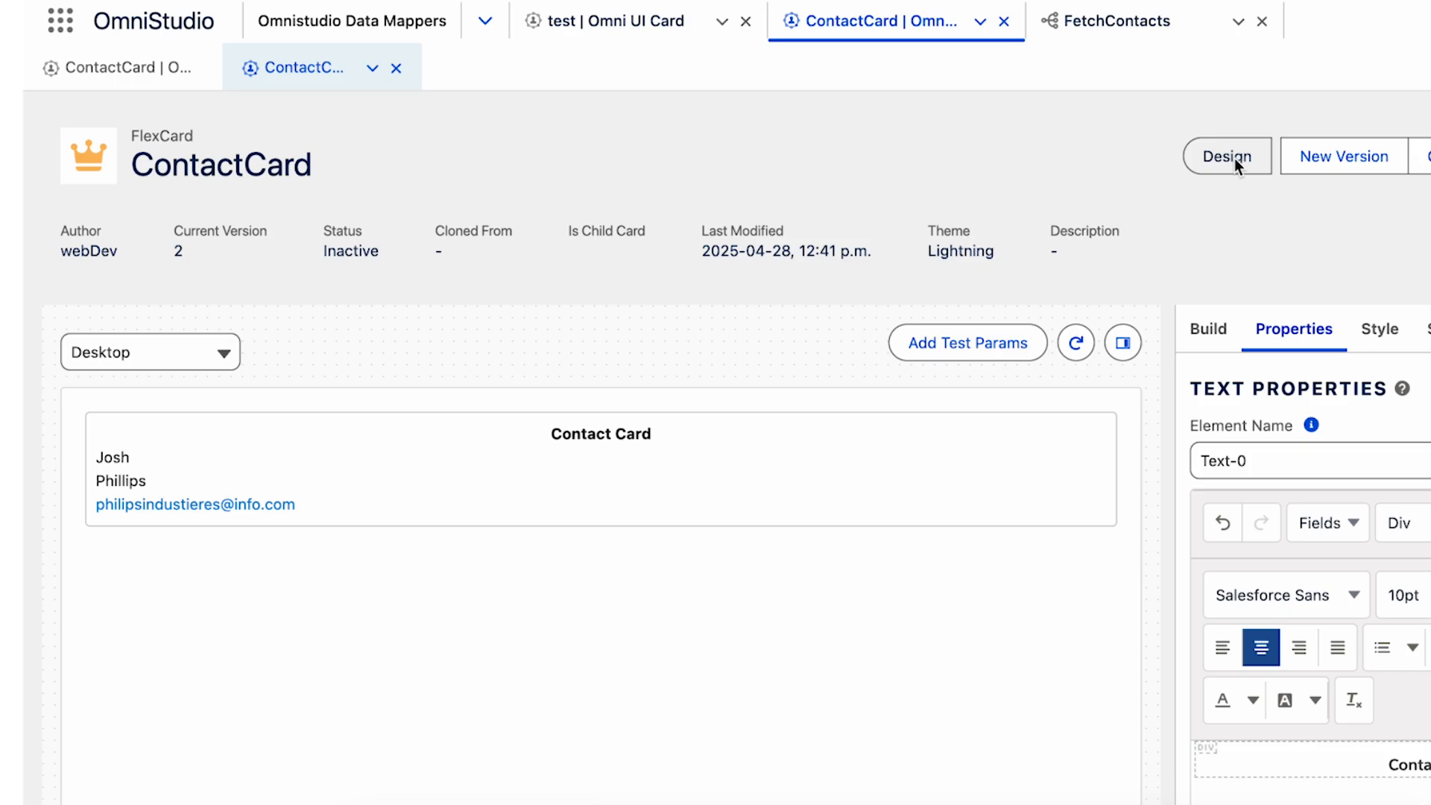
left_click(1227, 157)
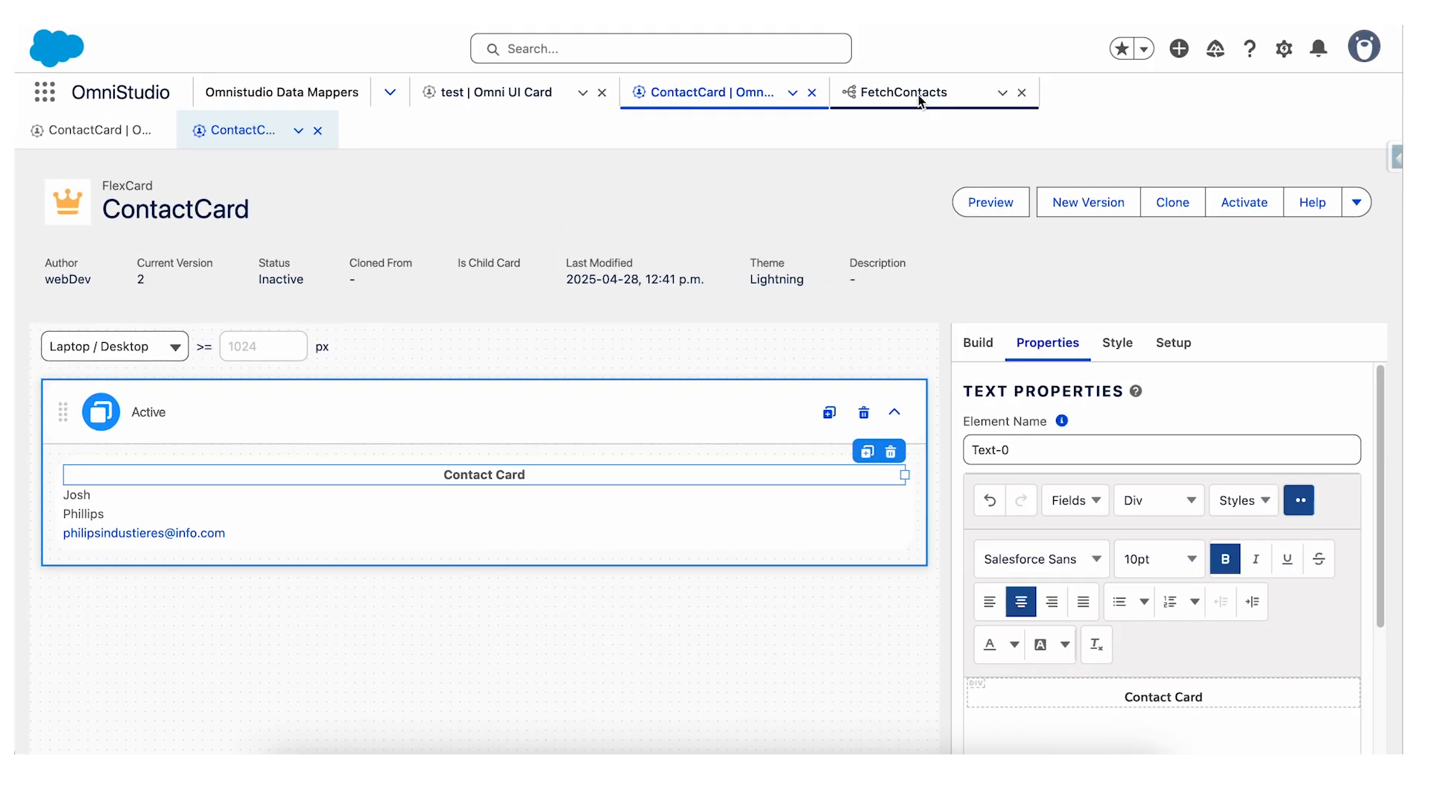
Replace the FirstName filter value in the FetchContacts Data Mapper with another contact's first name, keeping the quotation marks.
left_click(918, 95)
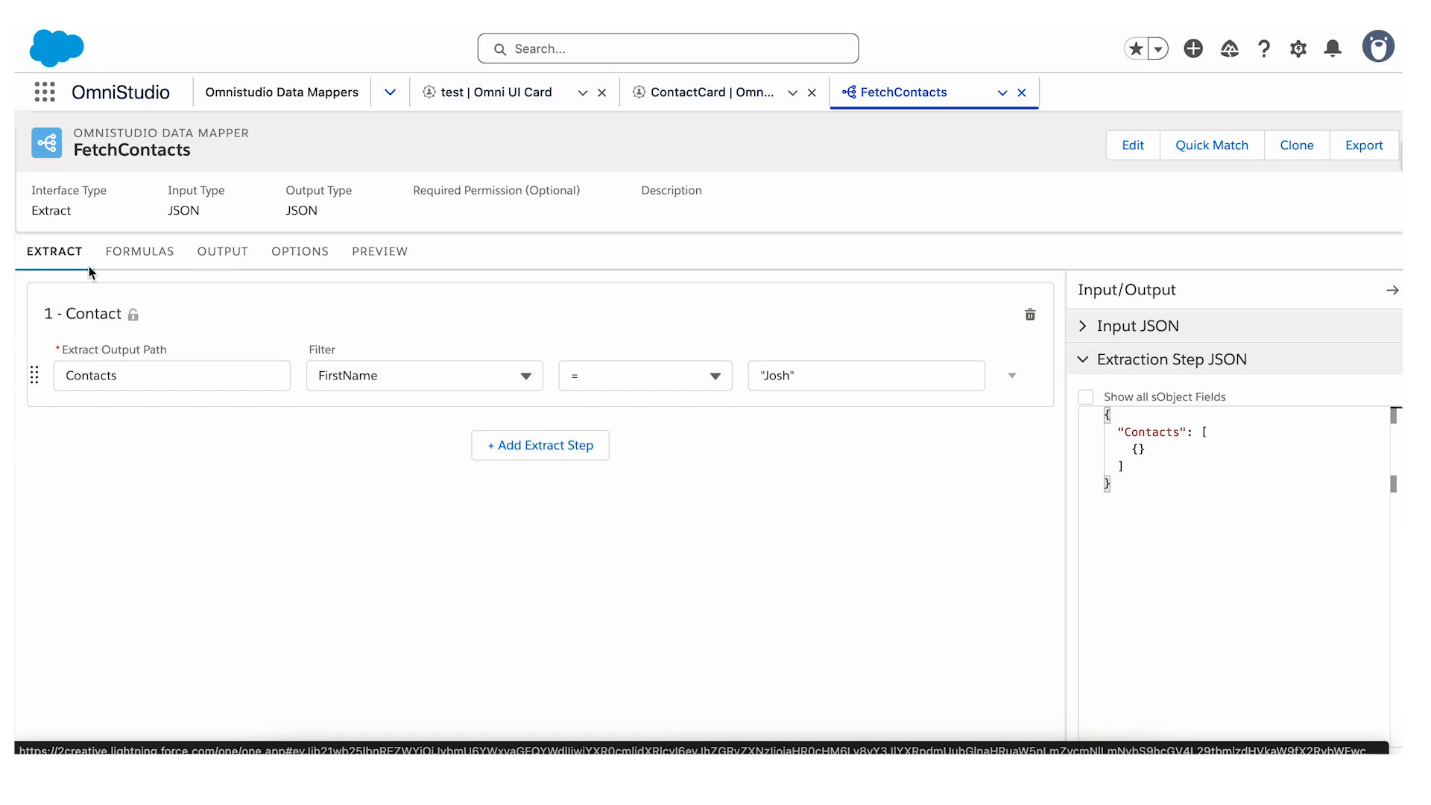
double_click(778, 377)
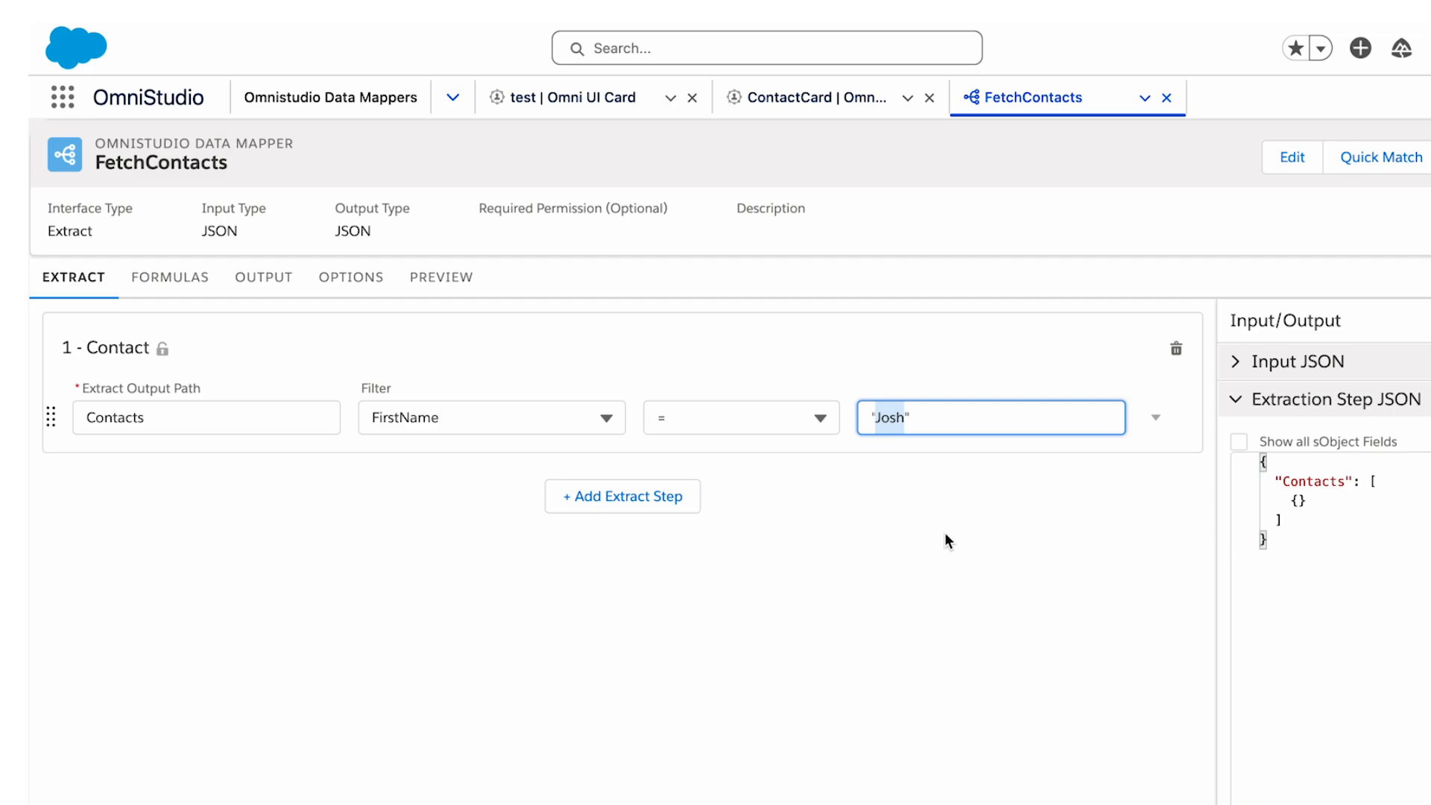
type("Carole")
left_click(981, 570)
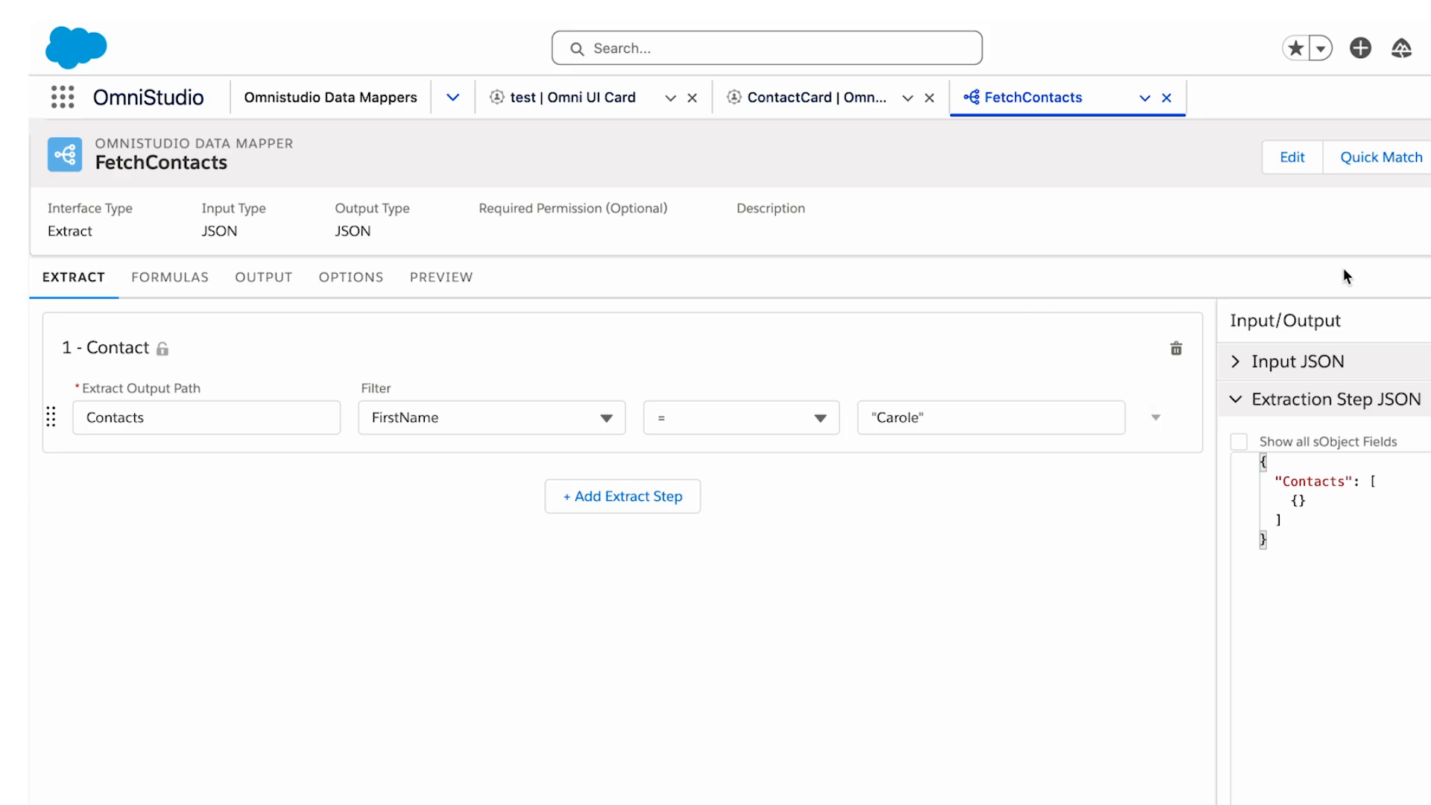
Execute the FetchContacts Data Mapper in preview and examine the contact records in the response.
left_click(440, 276)
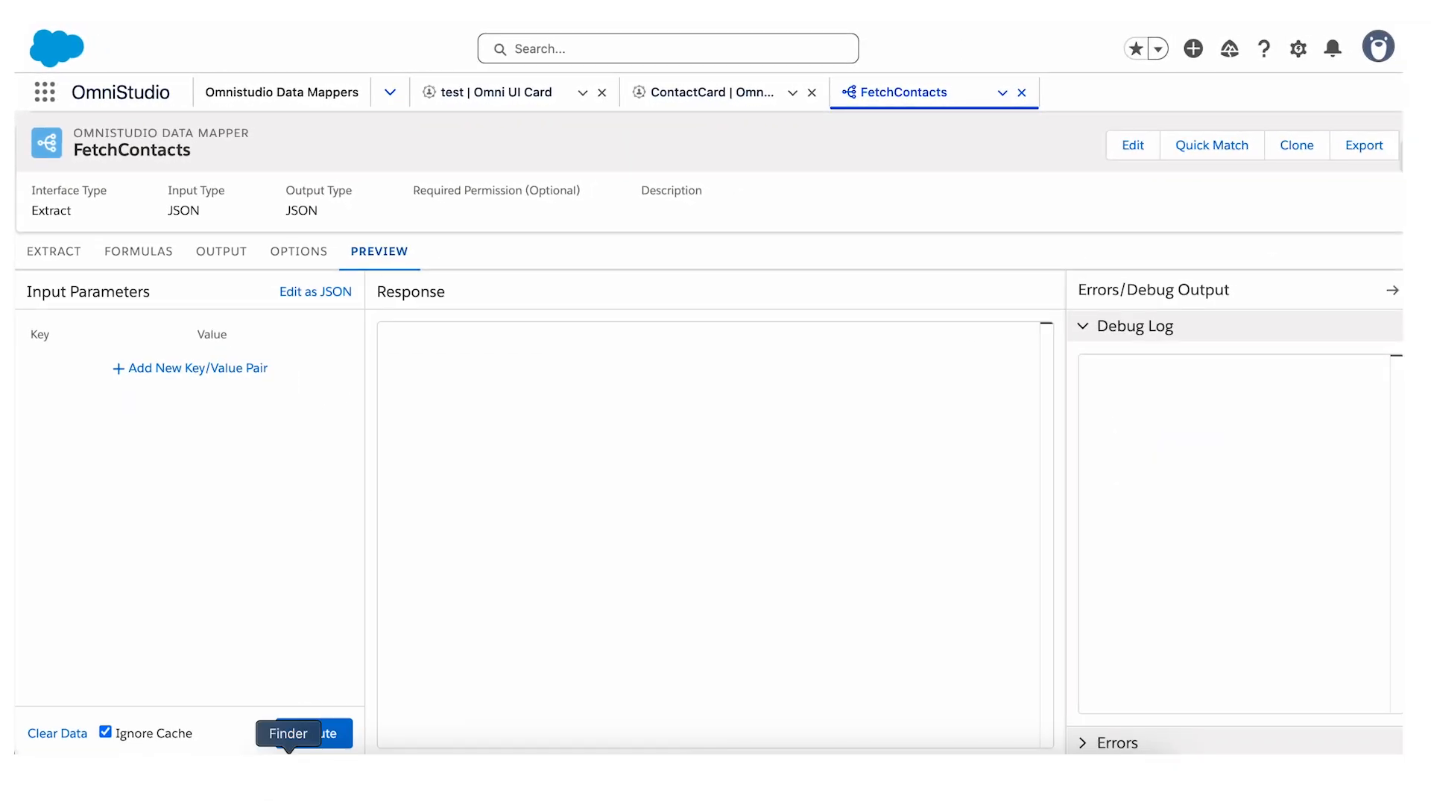
left_click(328, 734)
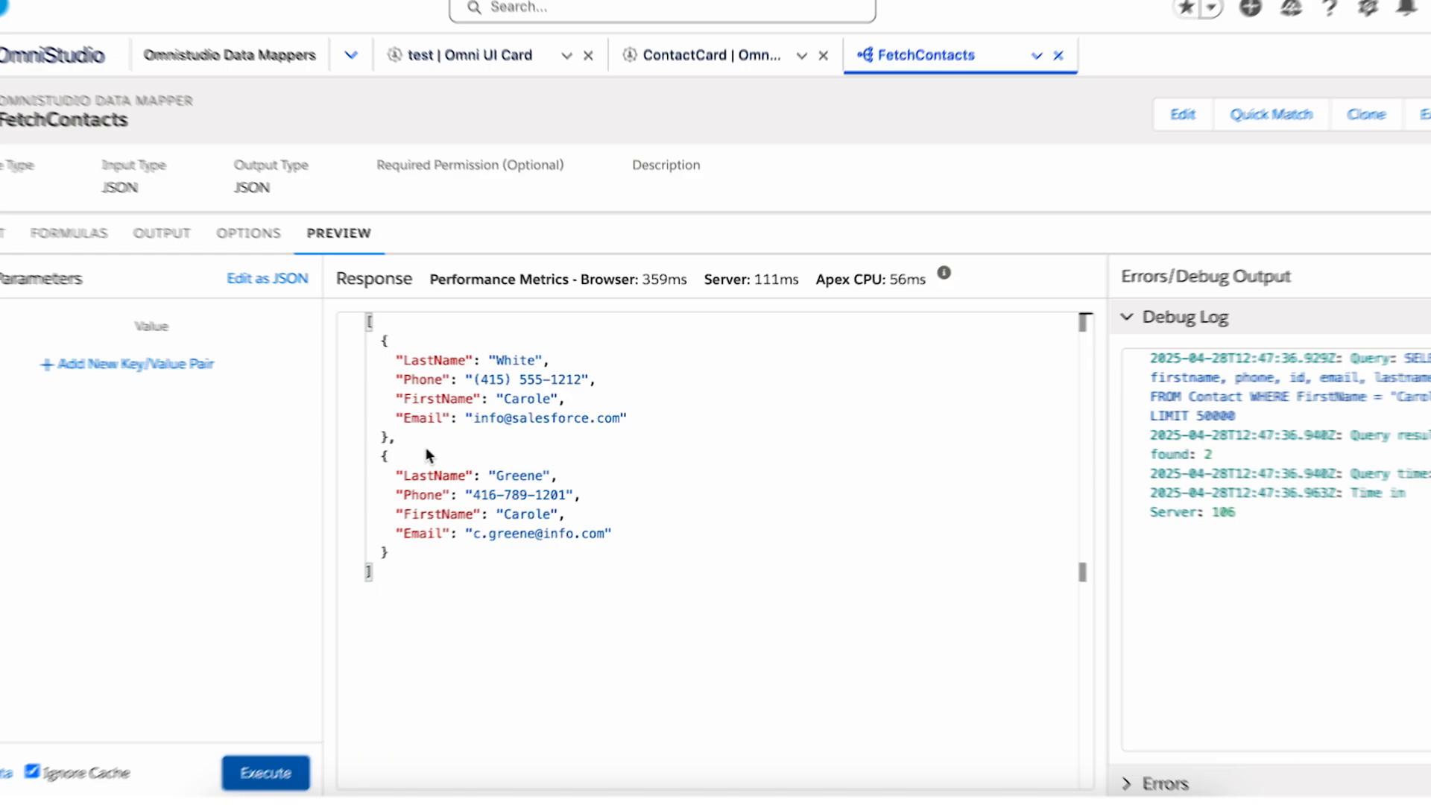
left_click_drag(355, 352, 440, 422)
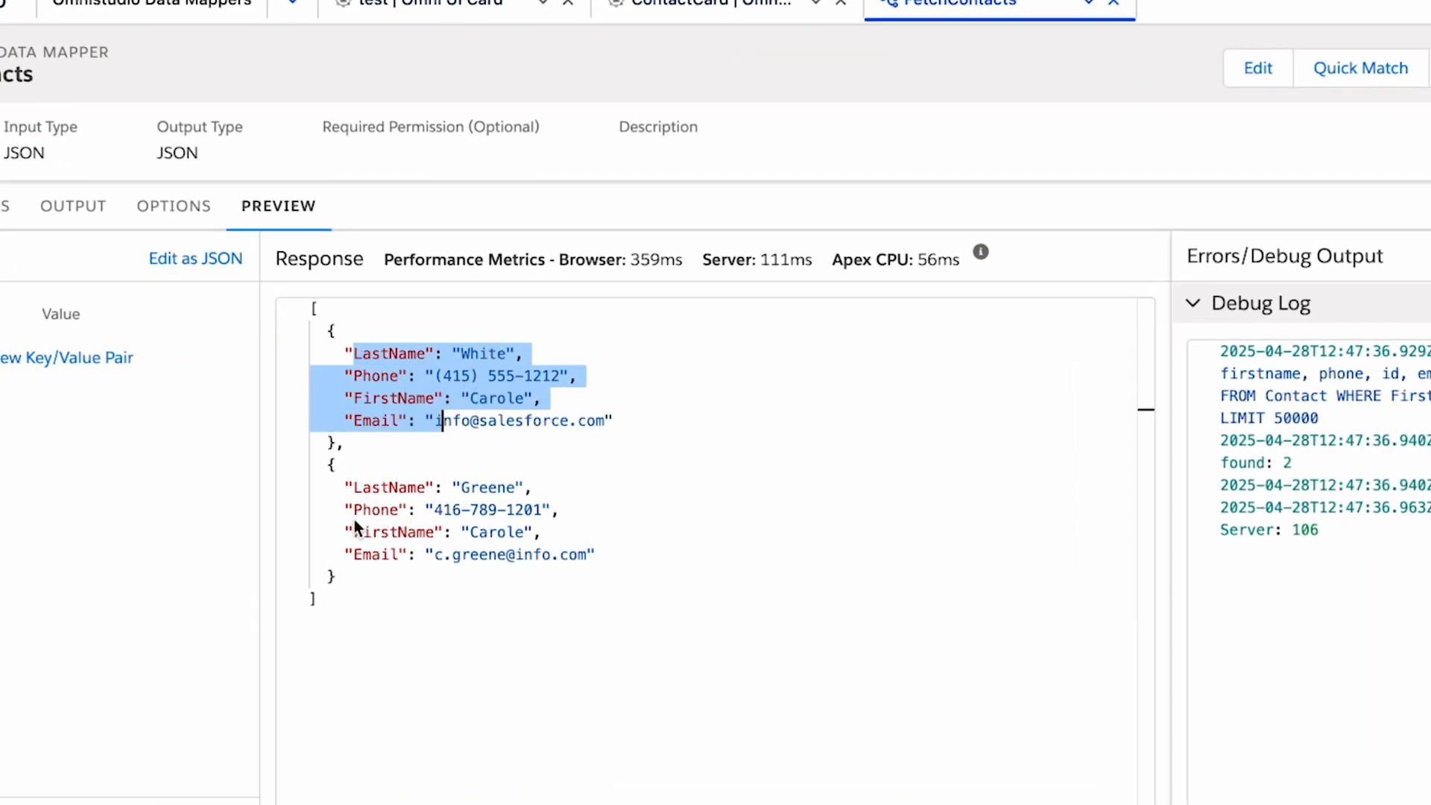
left_click_drag(328, 465, 351, 596)
left_click(485, 532)
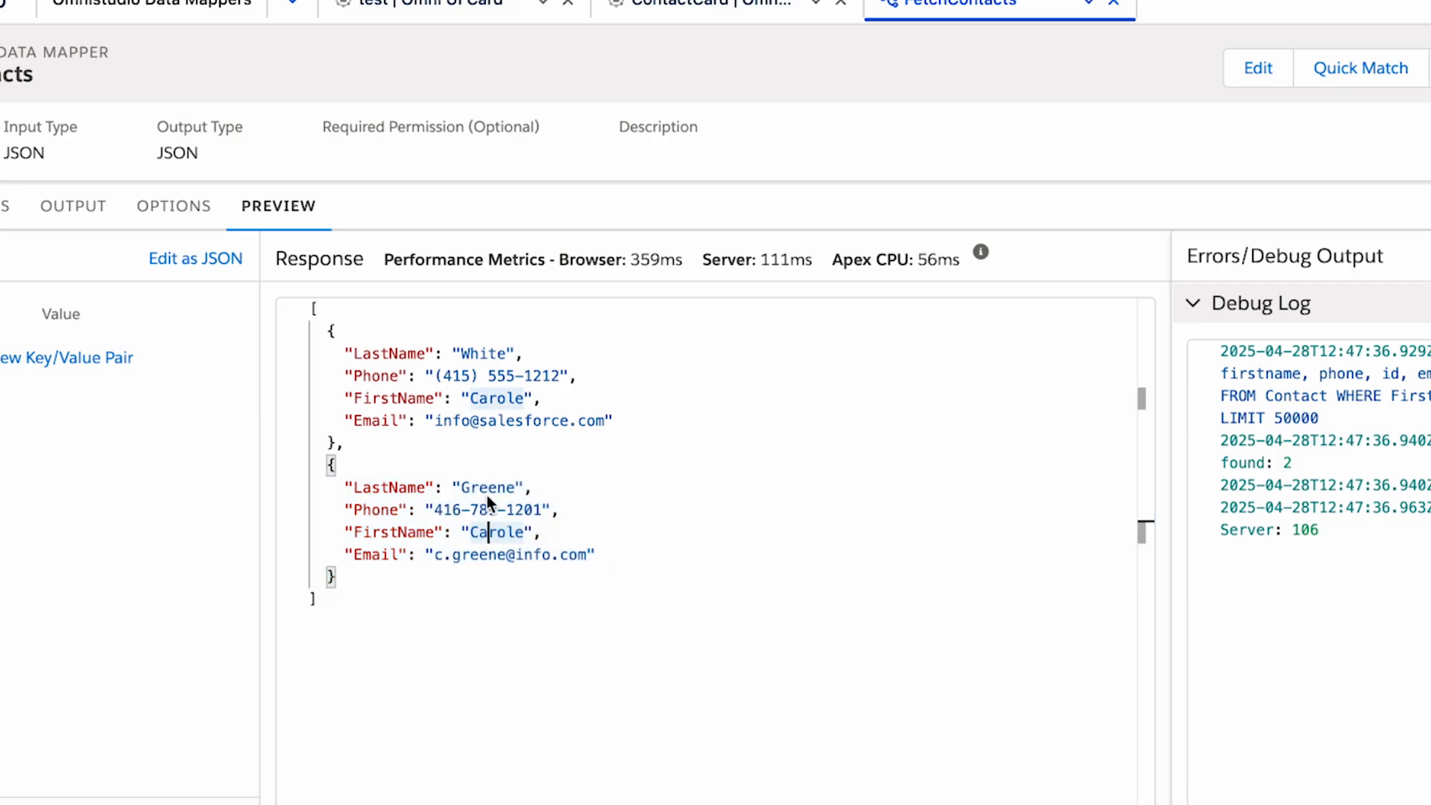
double_click(485, 488)
Preview the ContactCard FlexCard with the changed filter, hide the Data JSON pane, and return to the design view.
left_click(708, 6)
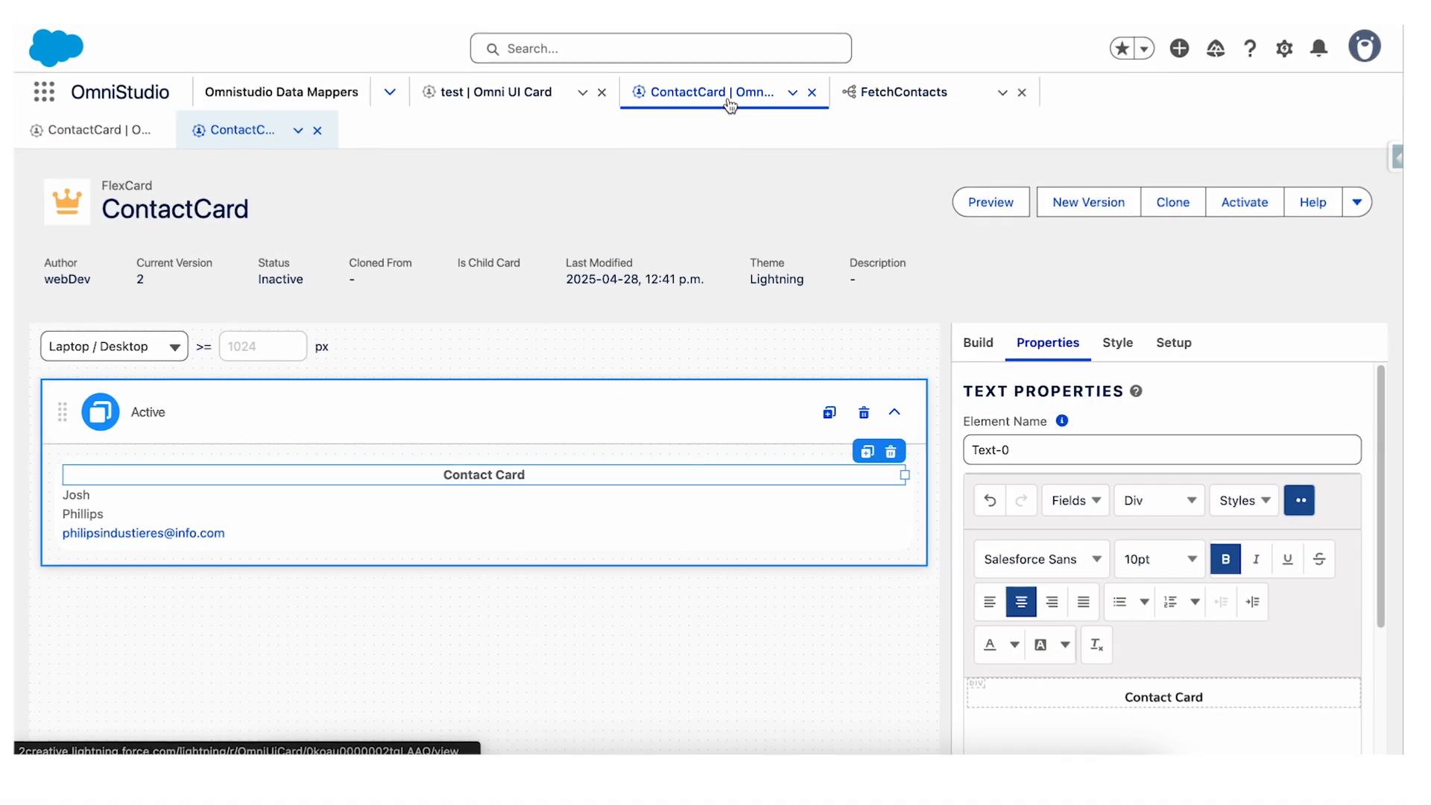
left_click(998, 210)
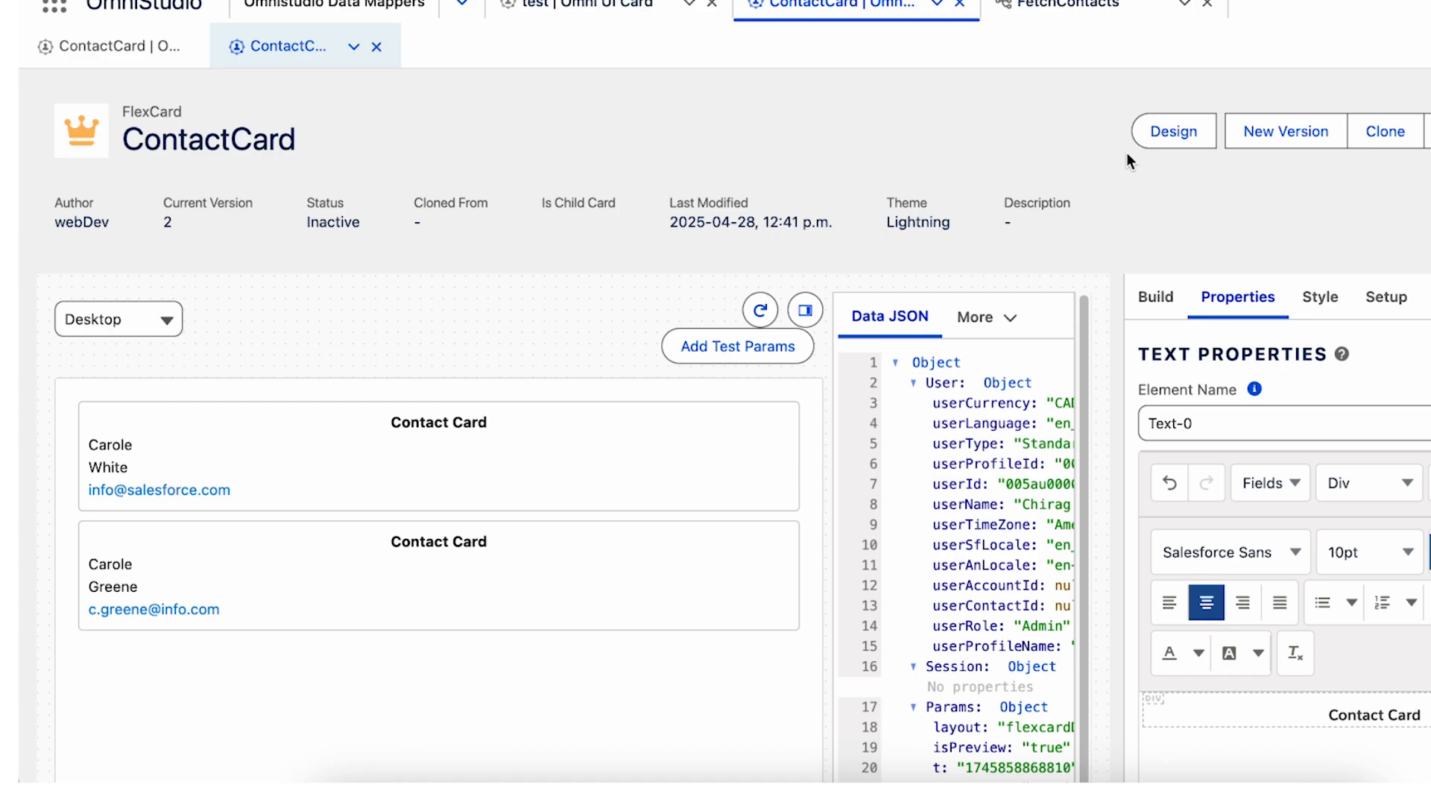
left_click(812, 313)
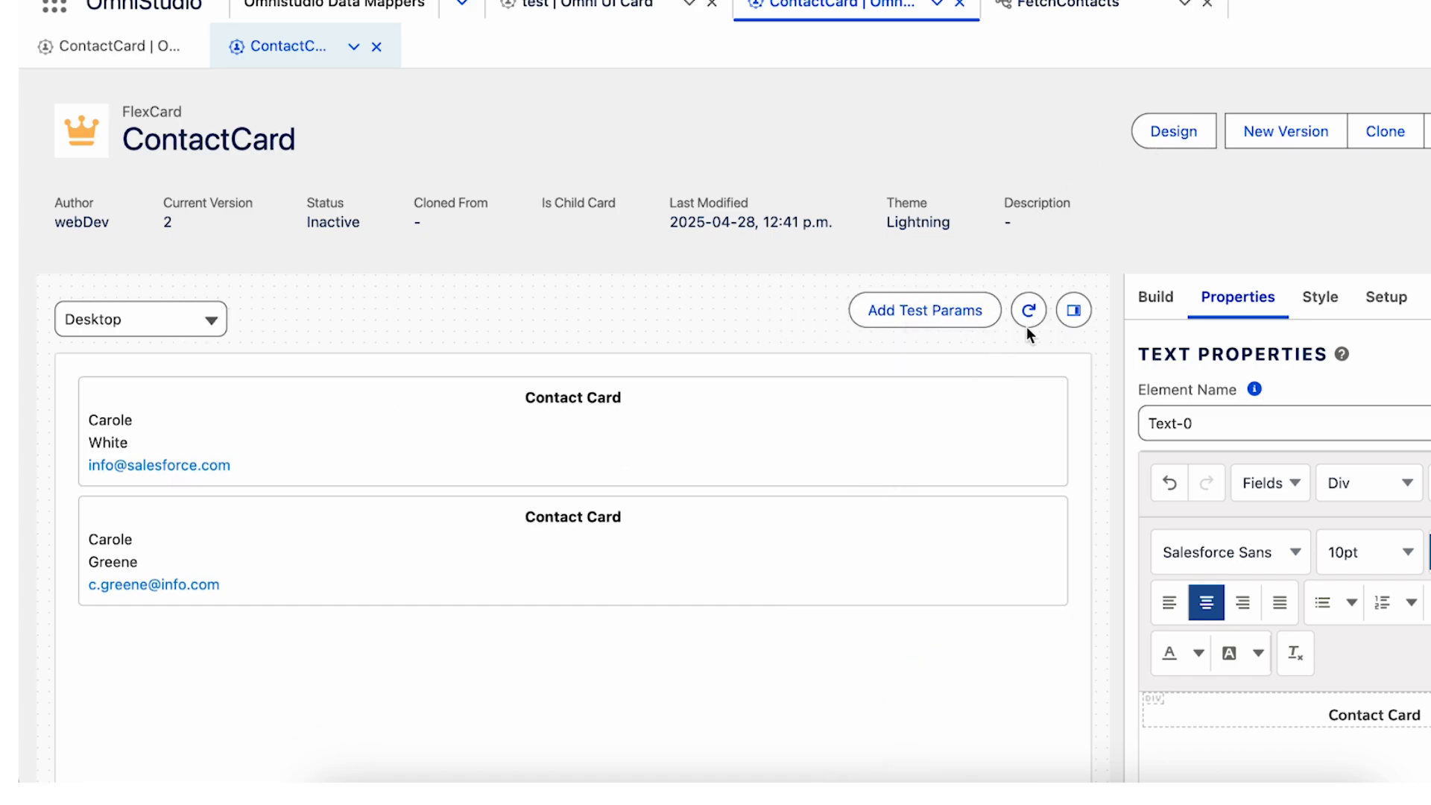
left_click(1161, 129)
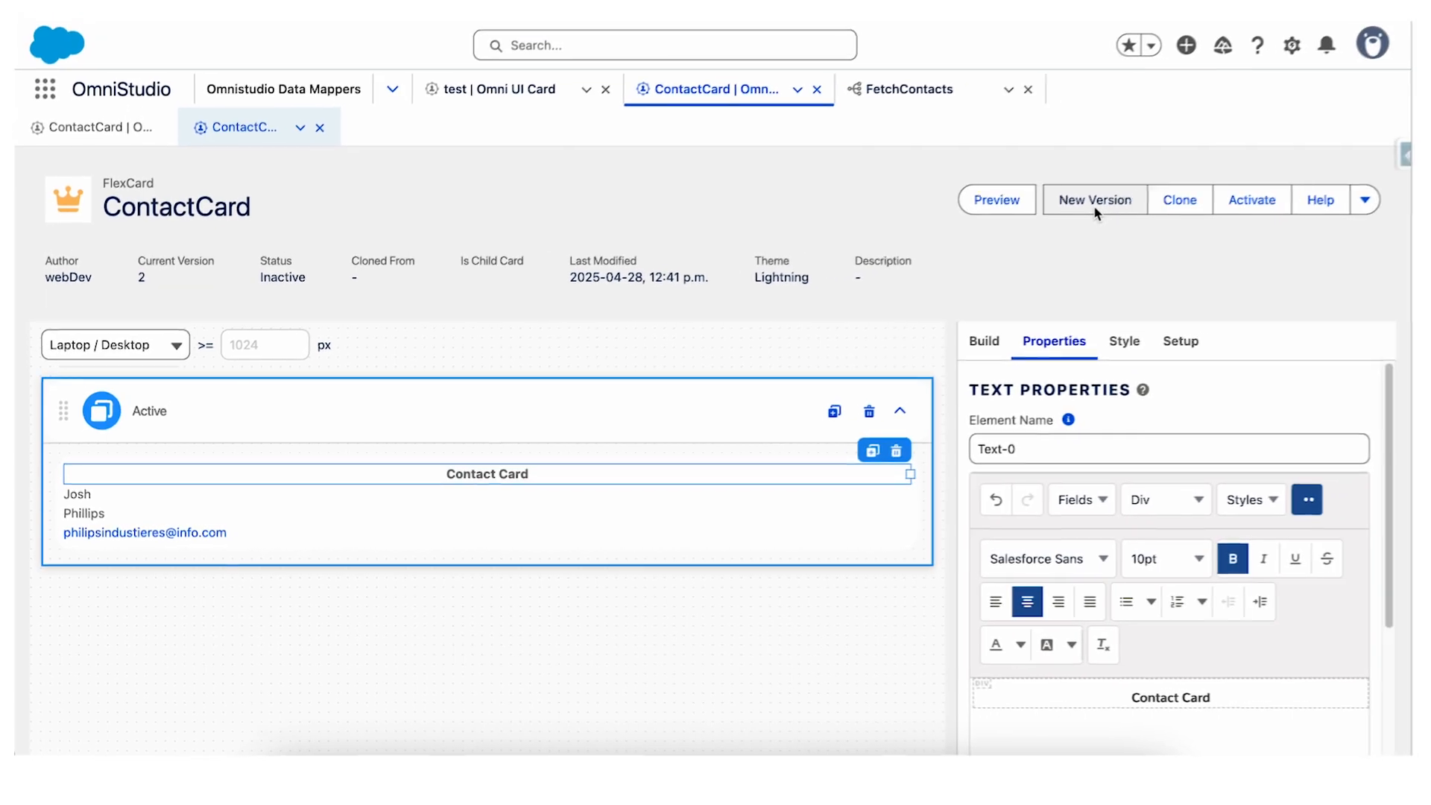
Create a new version of the ContactCard FlexCard and change its heading text to Contact List.
left_click(1088, 209)
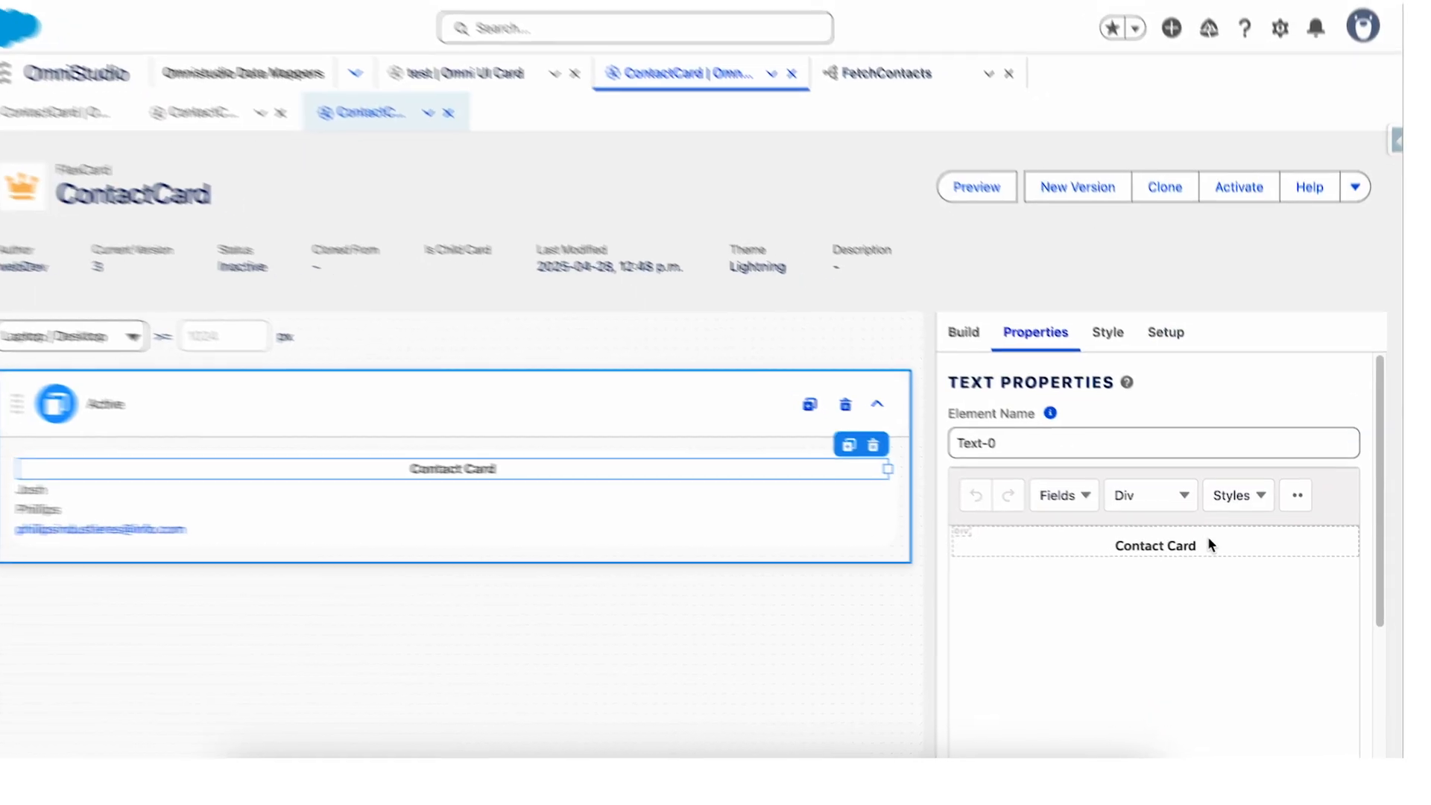
left_click(1196, 545)
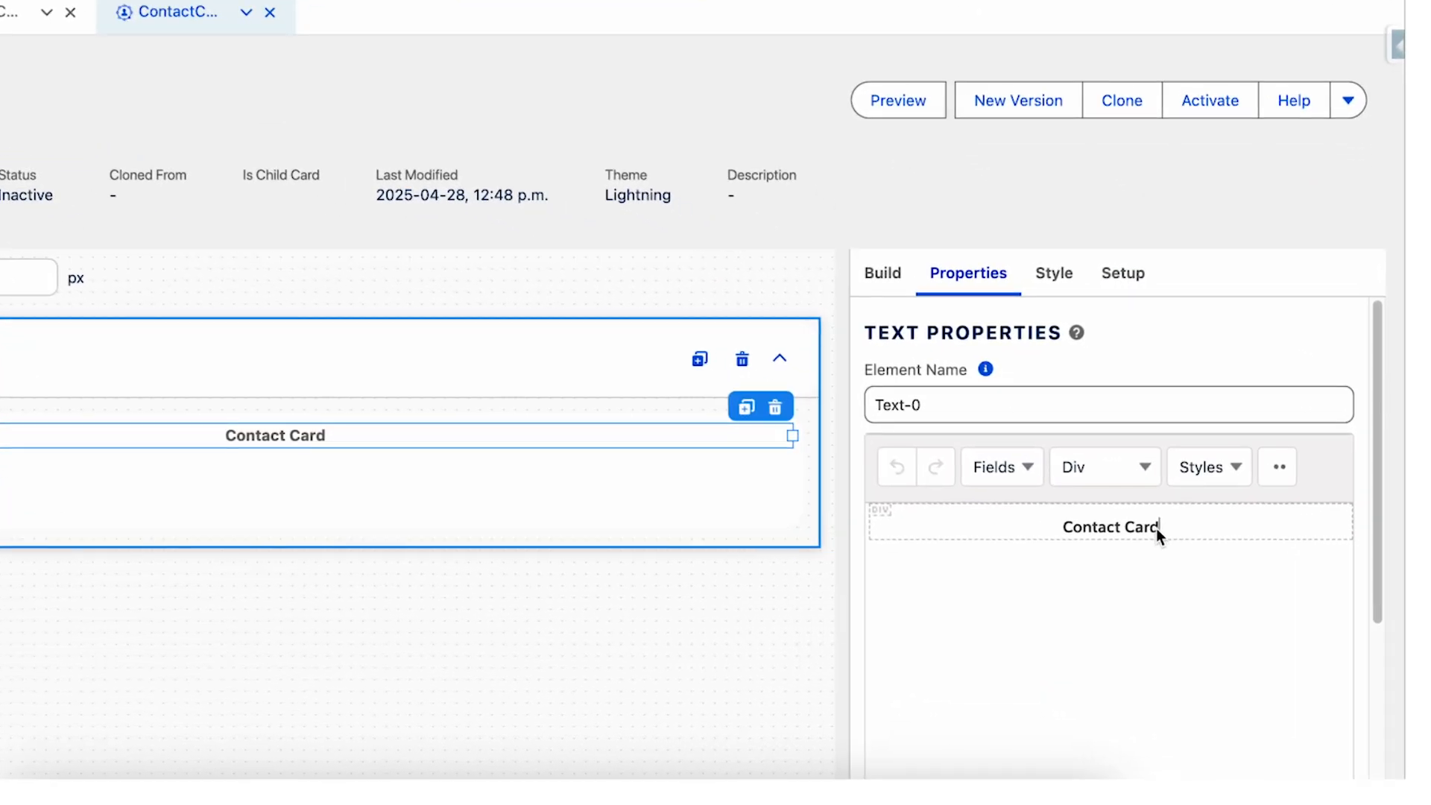
Delete the first name, last name and email Text elements below the Contact List heading.
left_click(574, 467)
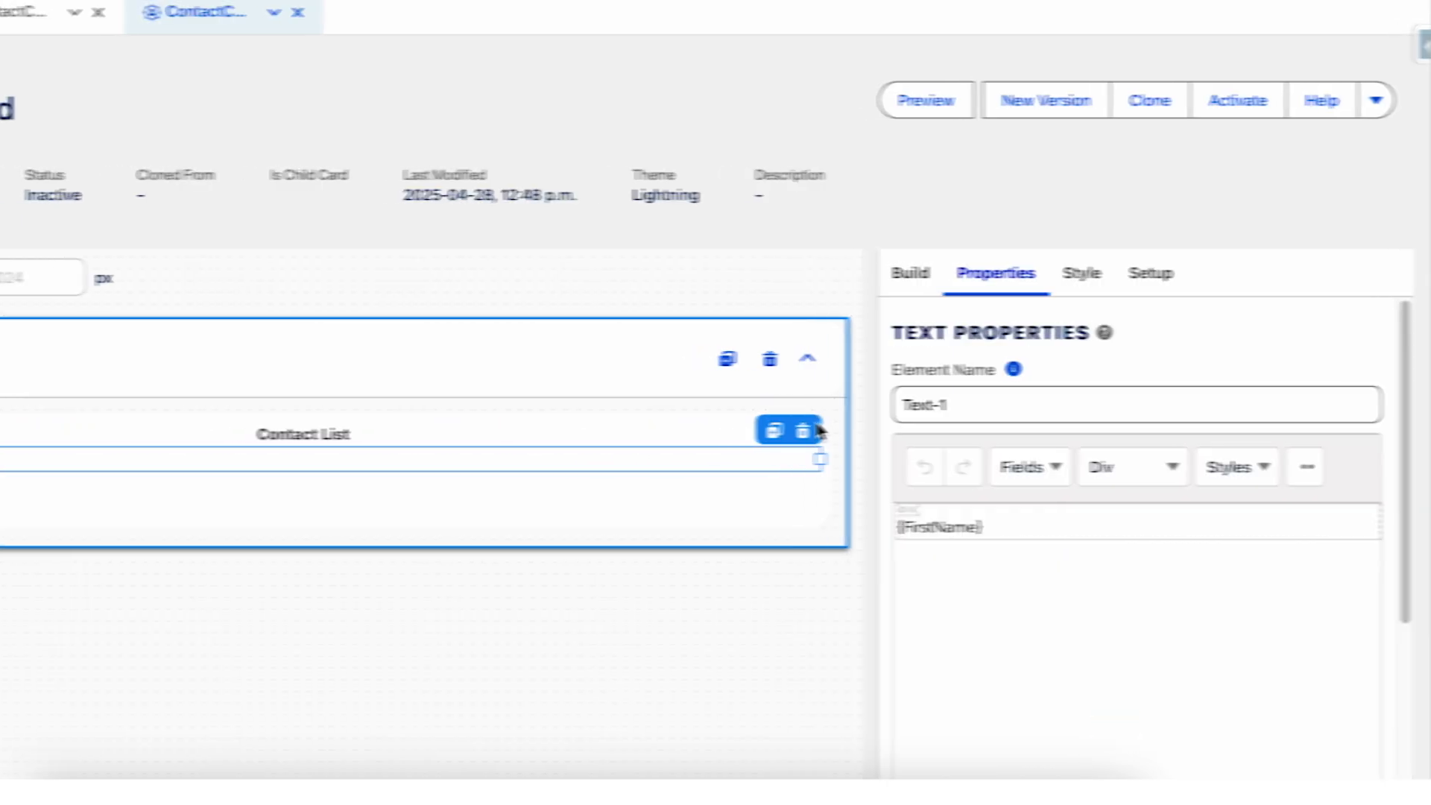
left_click(1004, 431)
left_click(868, 460)
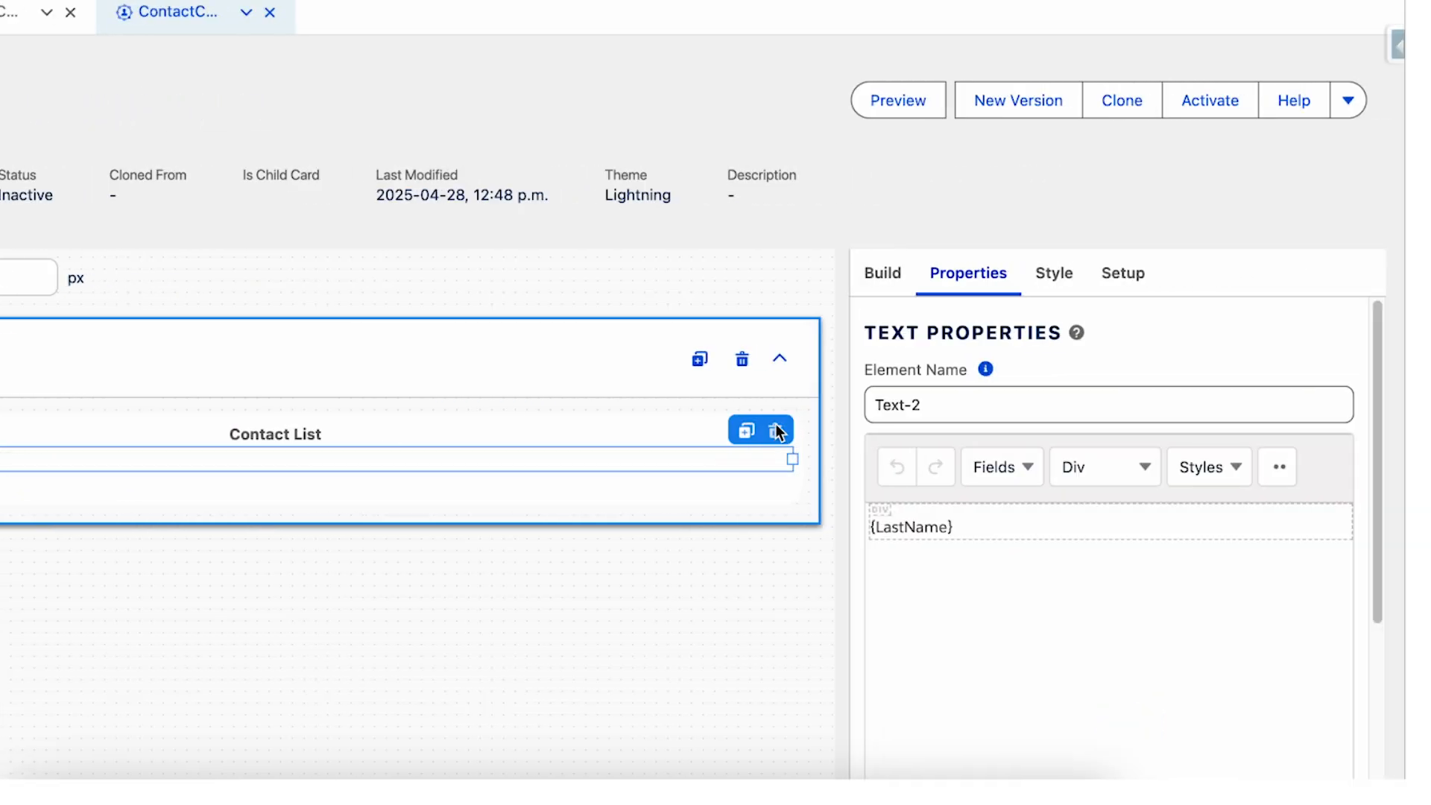
left_click(1002, 429)
Add a Datatable element to the active state, directly below the Contact List heading.
left_click(889, 274)
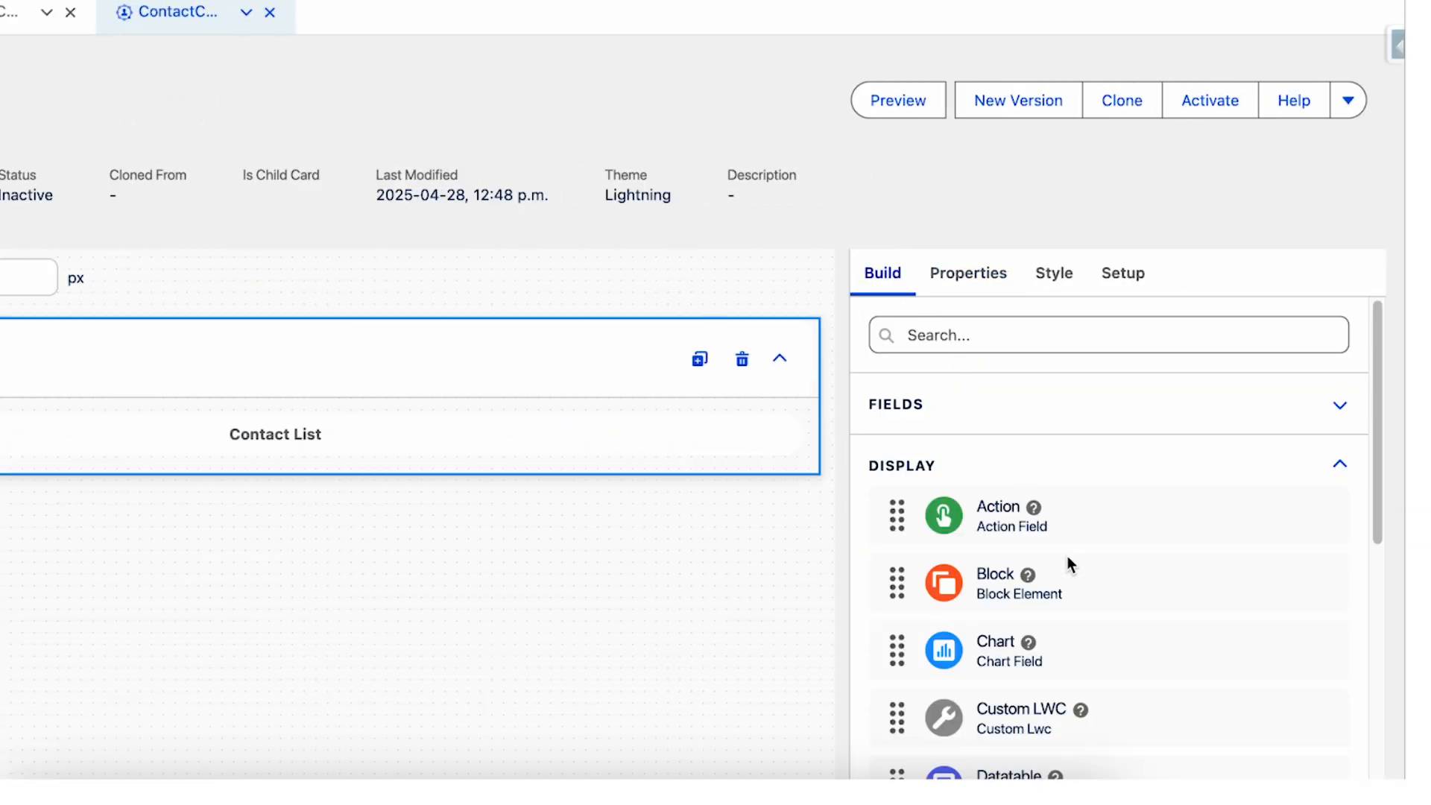
scroll(1067, 559, "down", 4)
left_click_drag(905, 504, 667, 531)
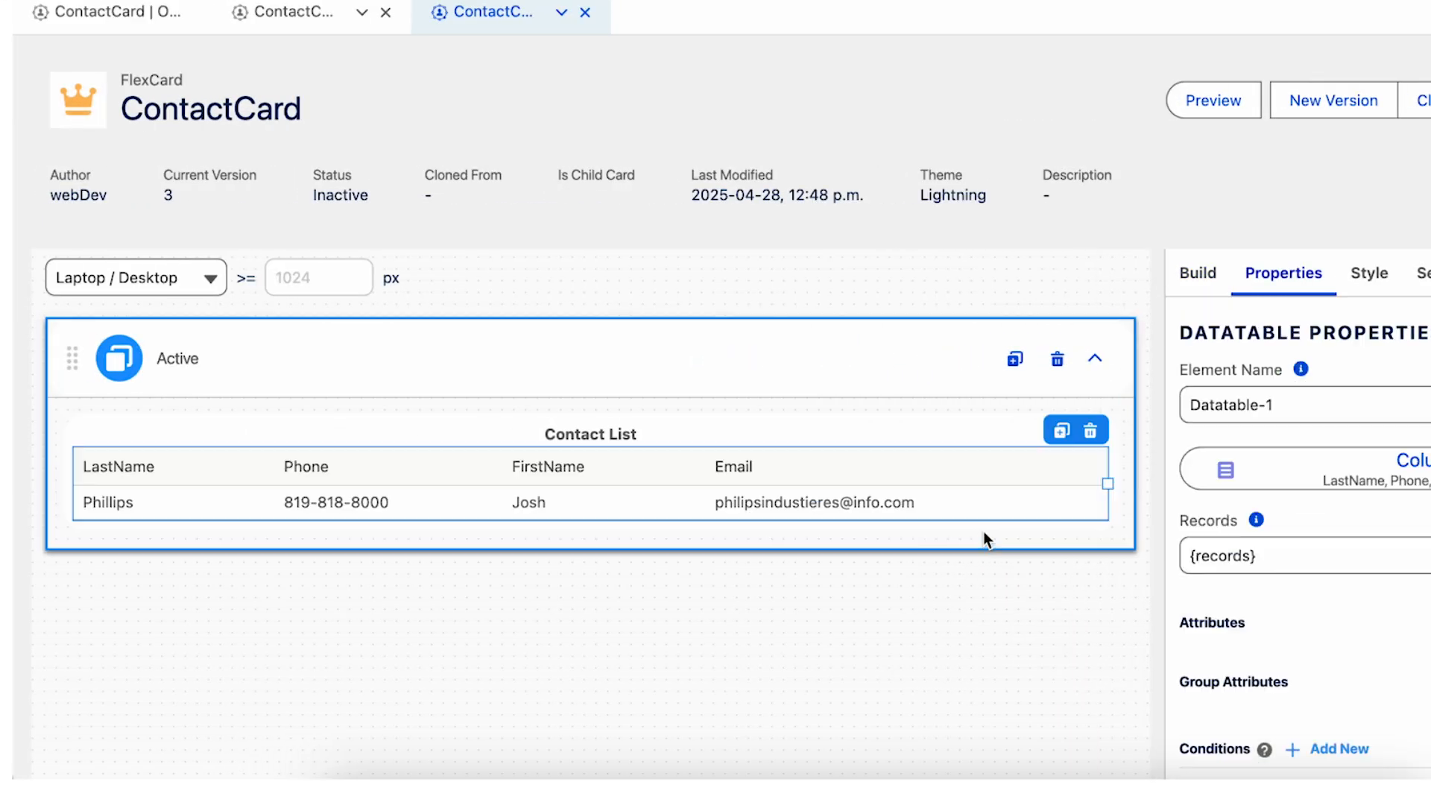
left_click(982, 530)
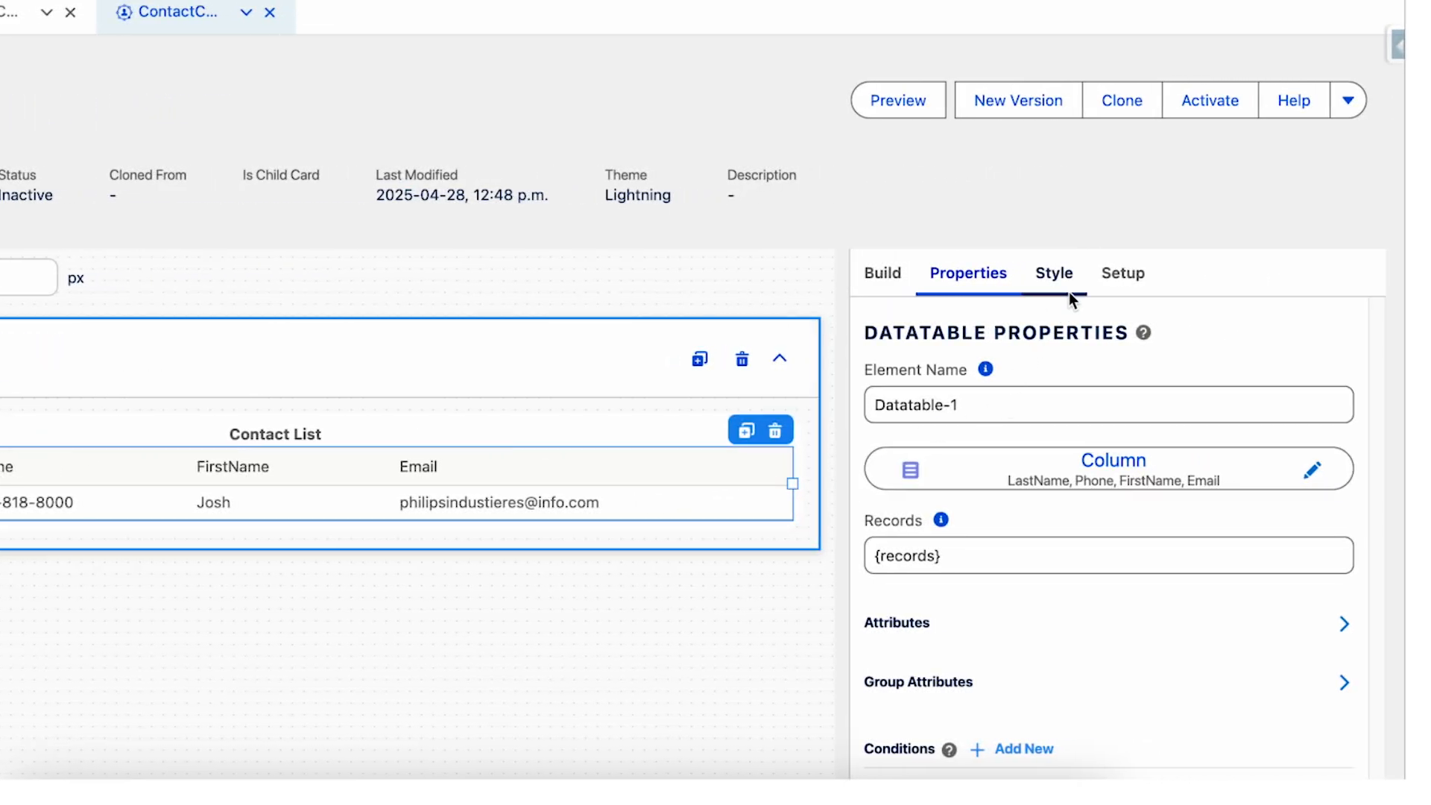
Save and fetch the FetchContacts data source in version 3 and review the test results in JSON form.
left_click(1383, 289)
left_click(1120, 275)
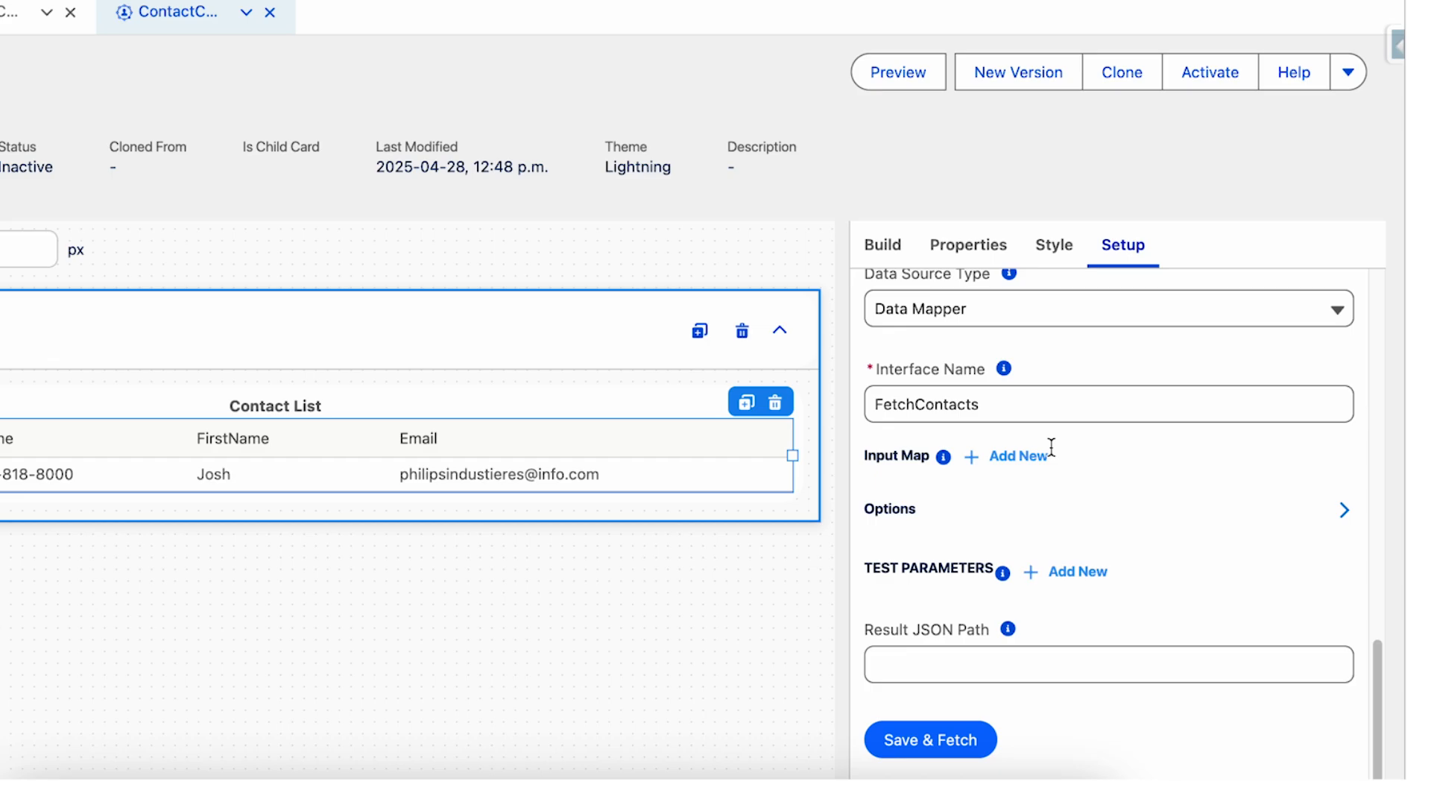
left_click(945, 737)
left_click(154, 365)
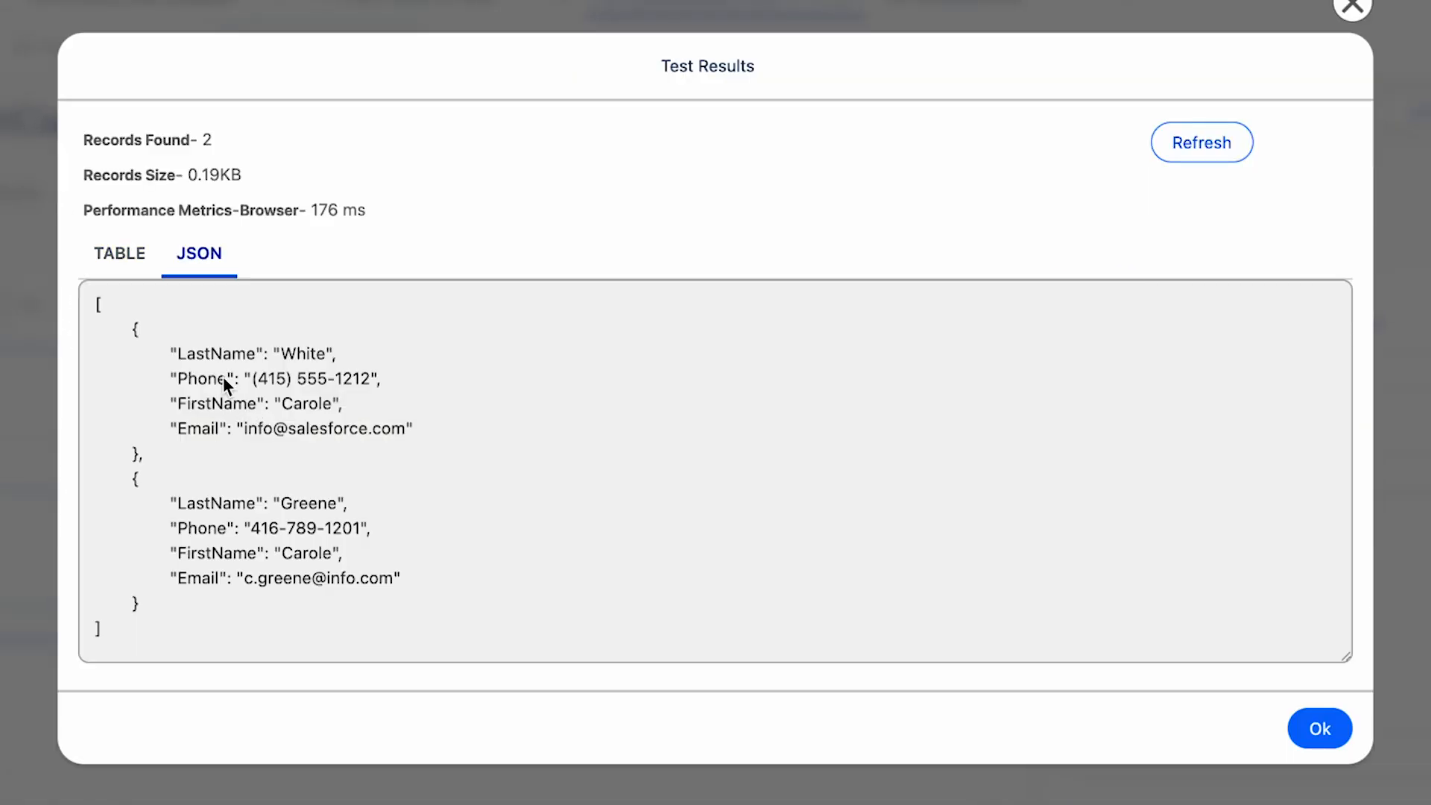
left_click_drag(180, 355, 232, 355)
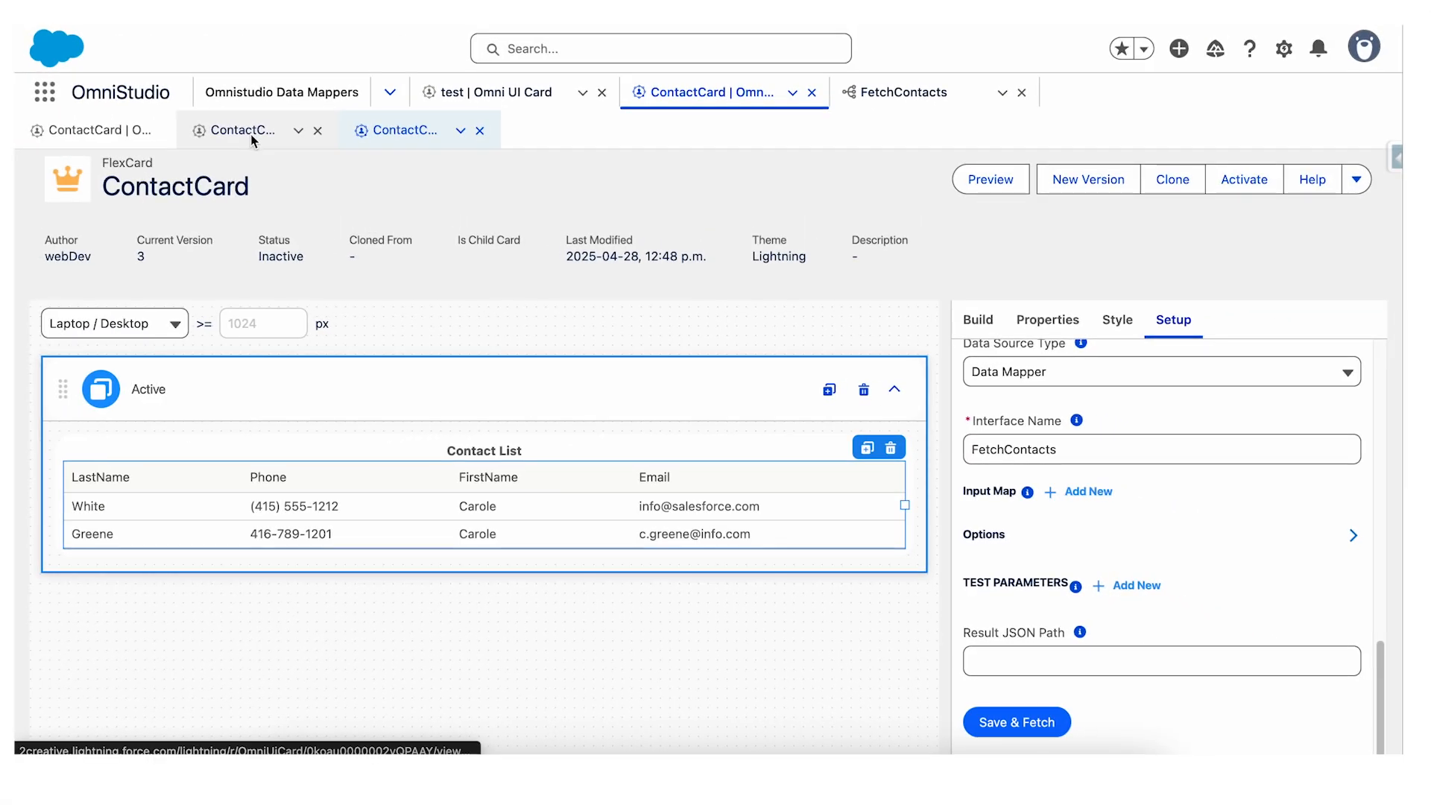
Compare the individual field elements in version 2 of the card with the datatable in version 3, and preview version 3.
left_click(251, 134)
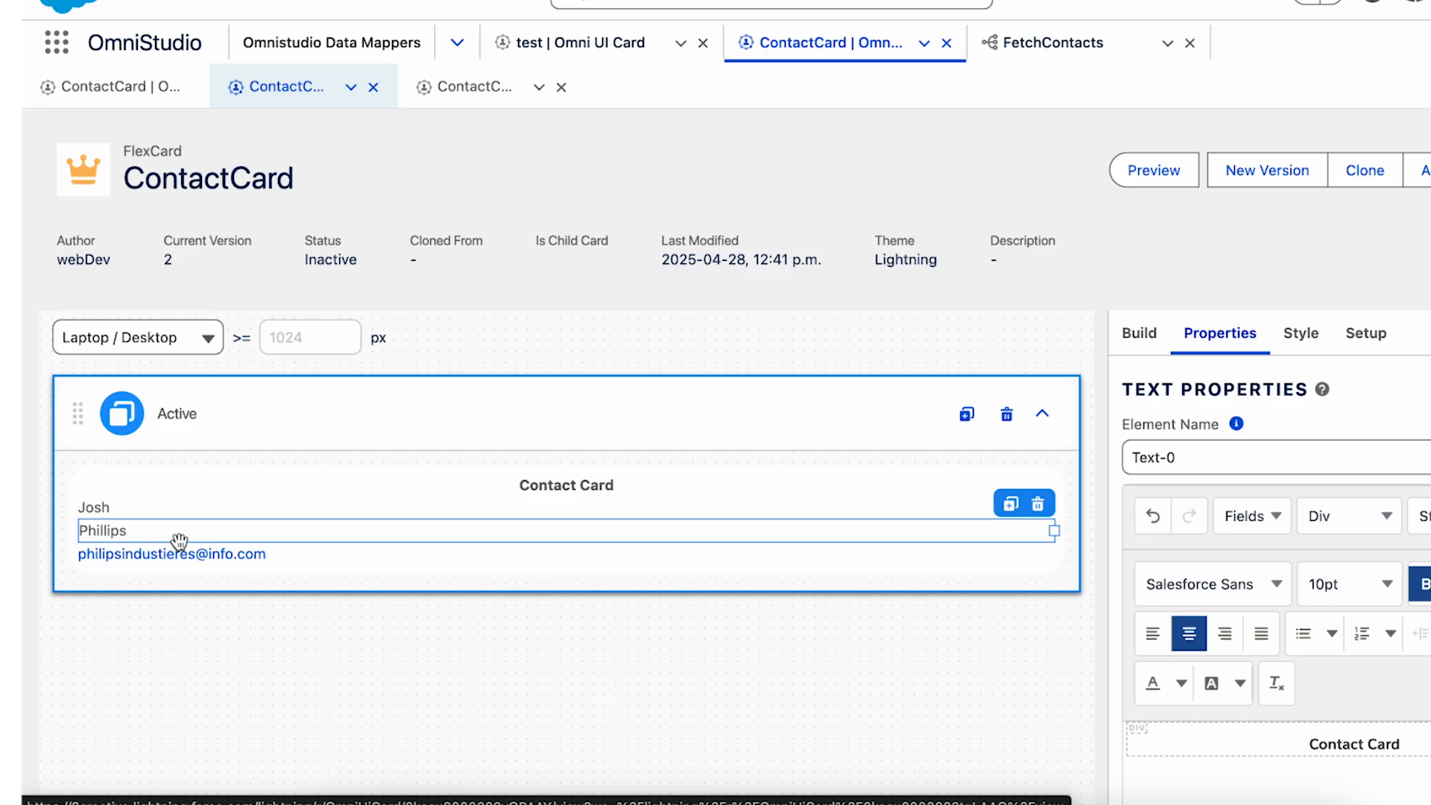
left_click(181, 551)
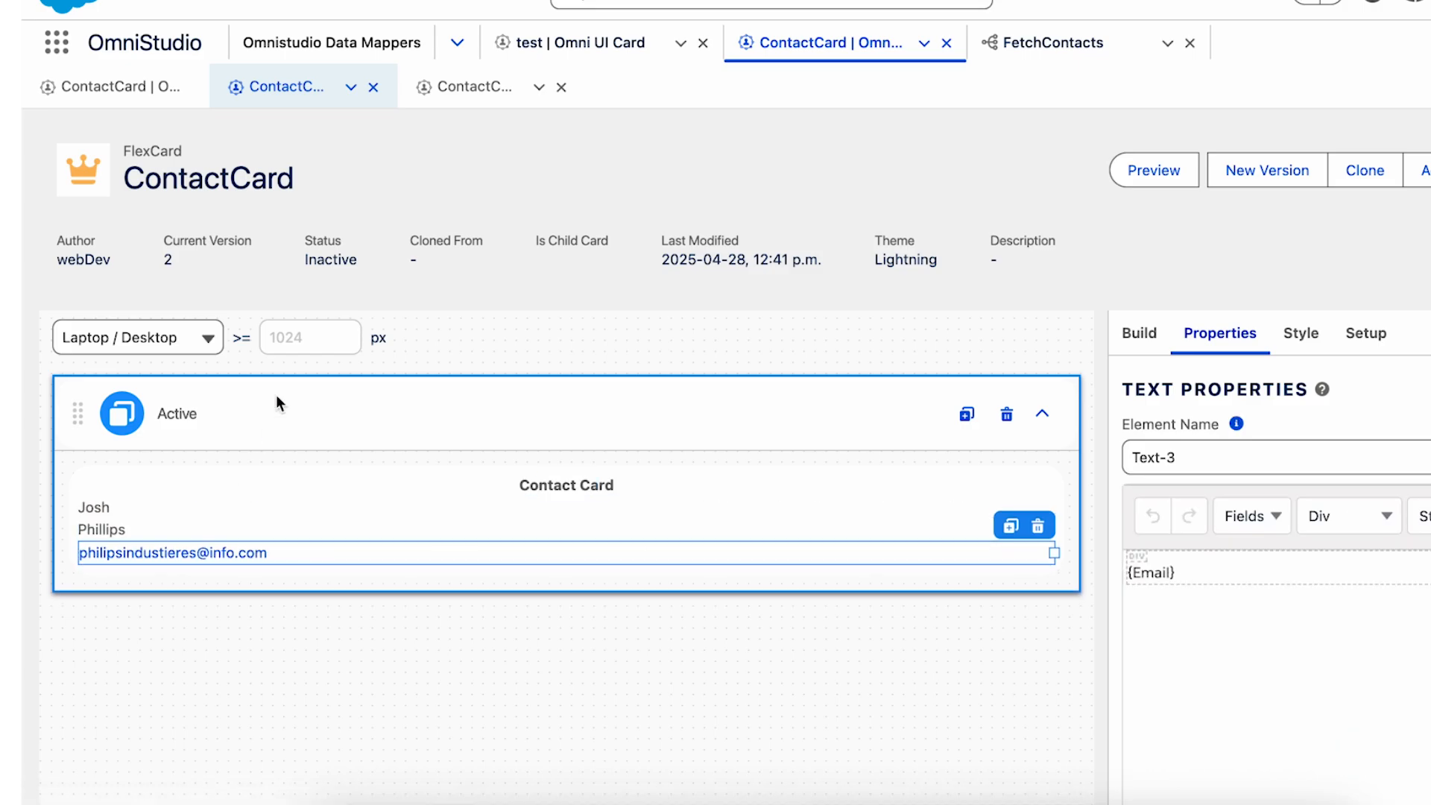
left_click(470, 87)
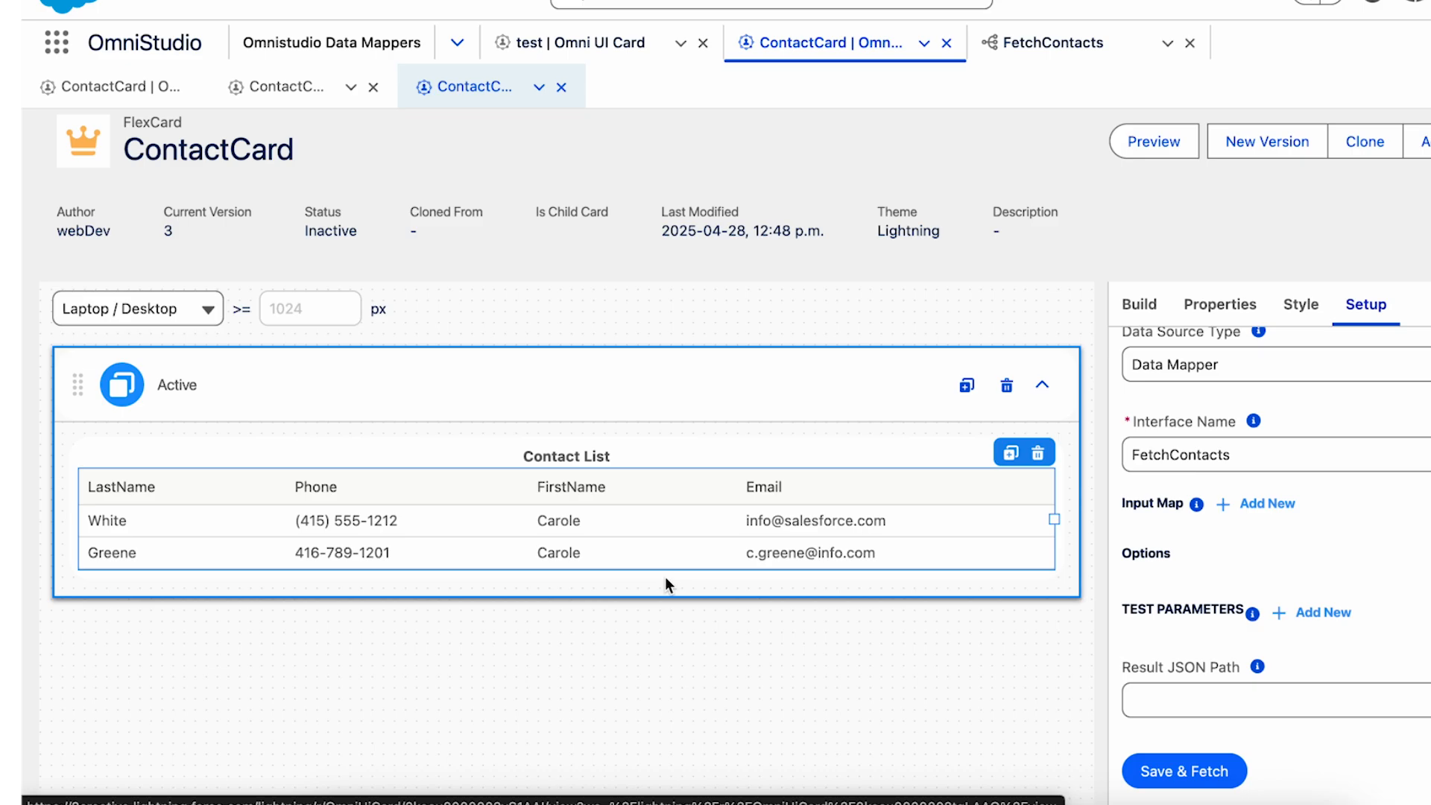
left_click(1145, 146)
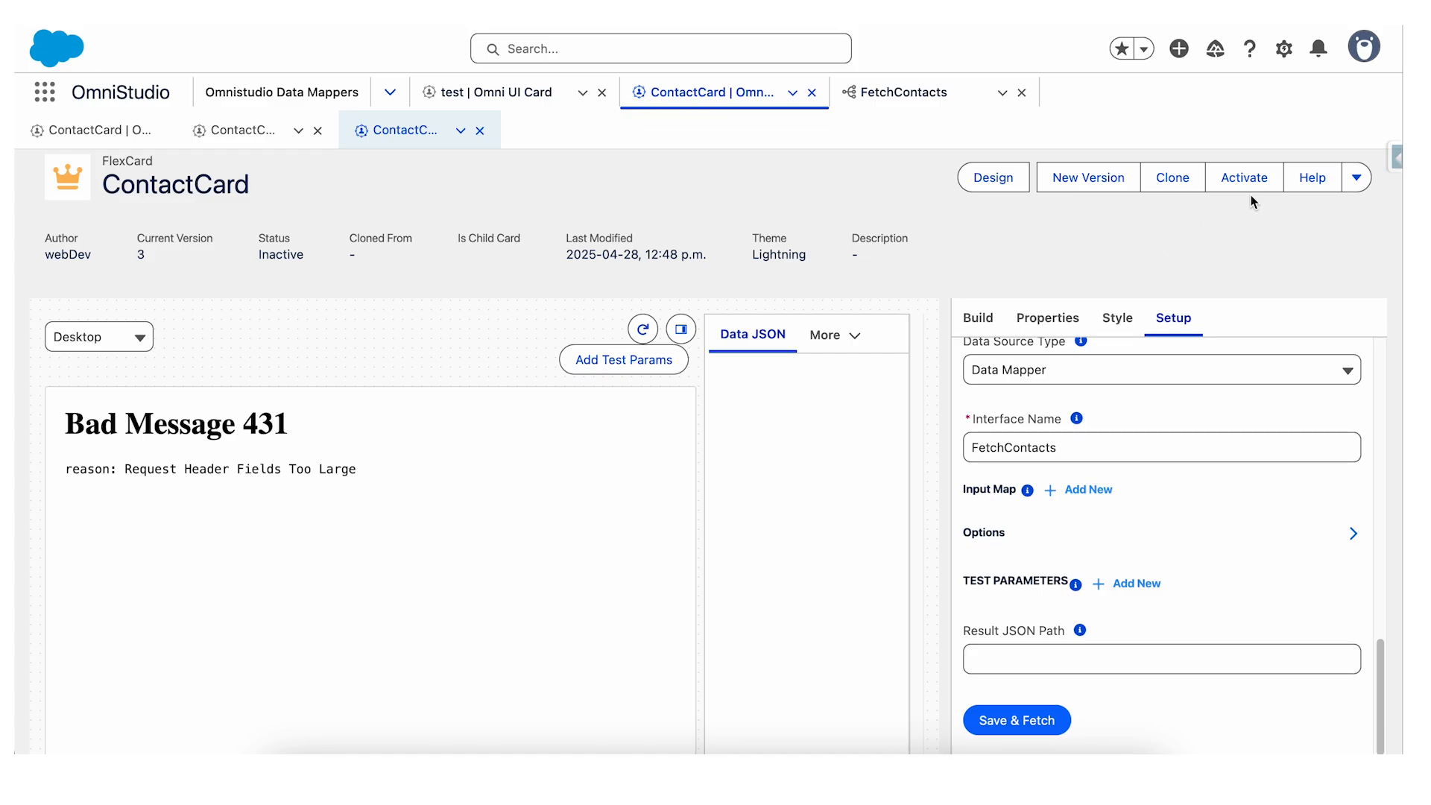
Delete the last hour's browsing history, cookies and cached files from the browser, and reload the OmniStudio page.
left_click(1395, 21)
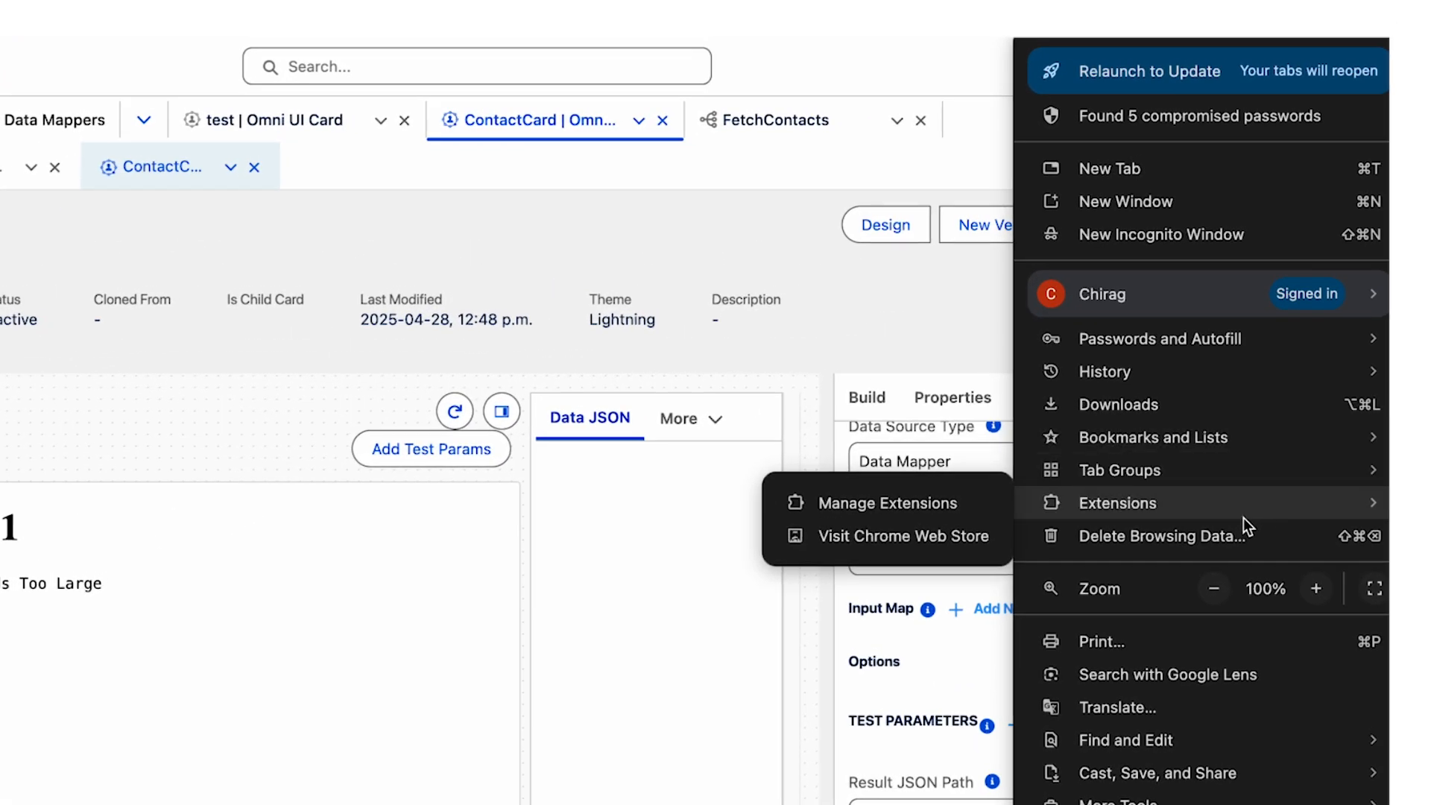
left_click(1199, 543)
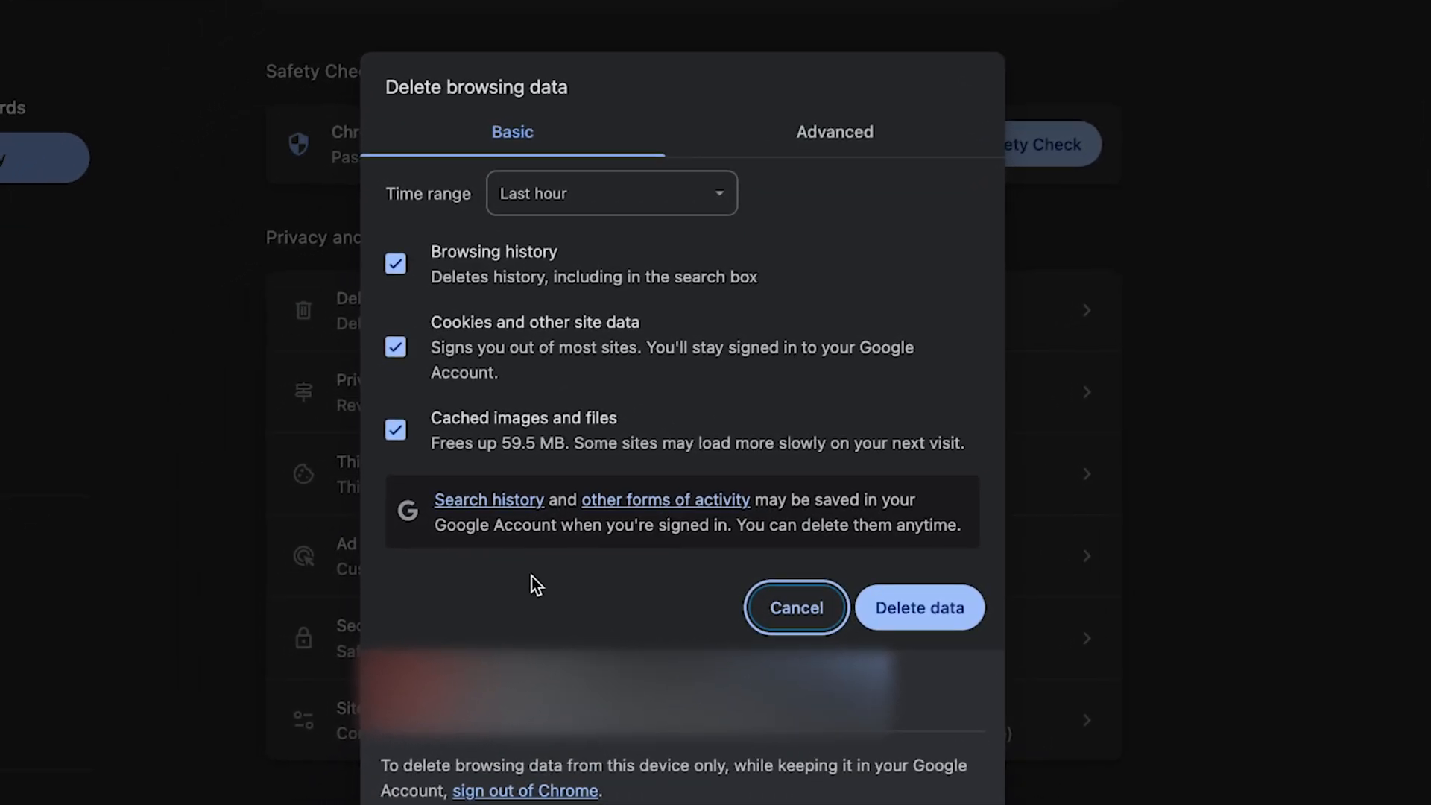
left_click(911, 610)
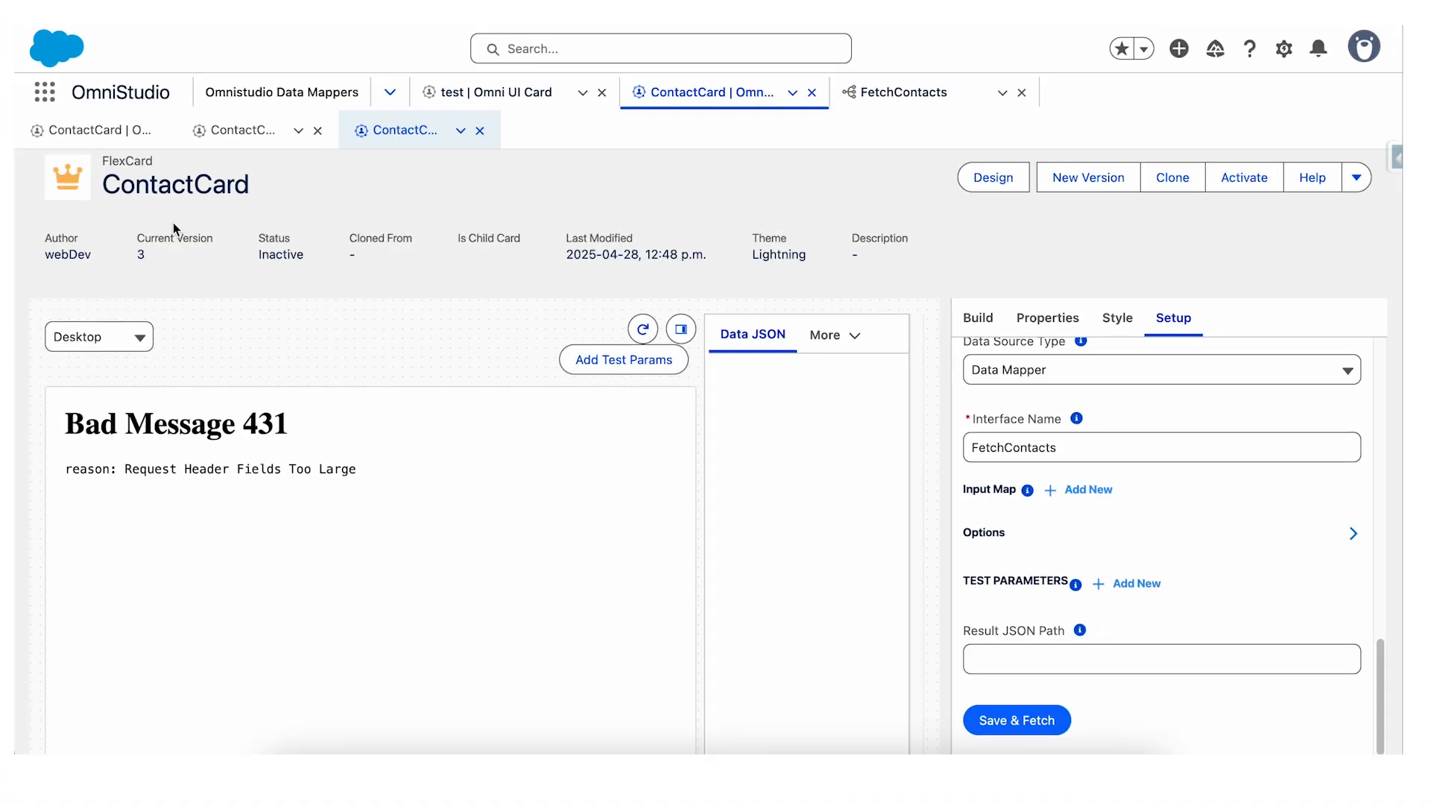
left_click(110, 12)
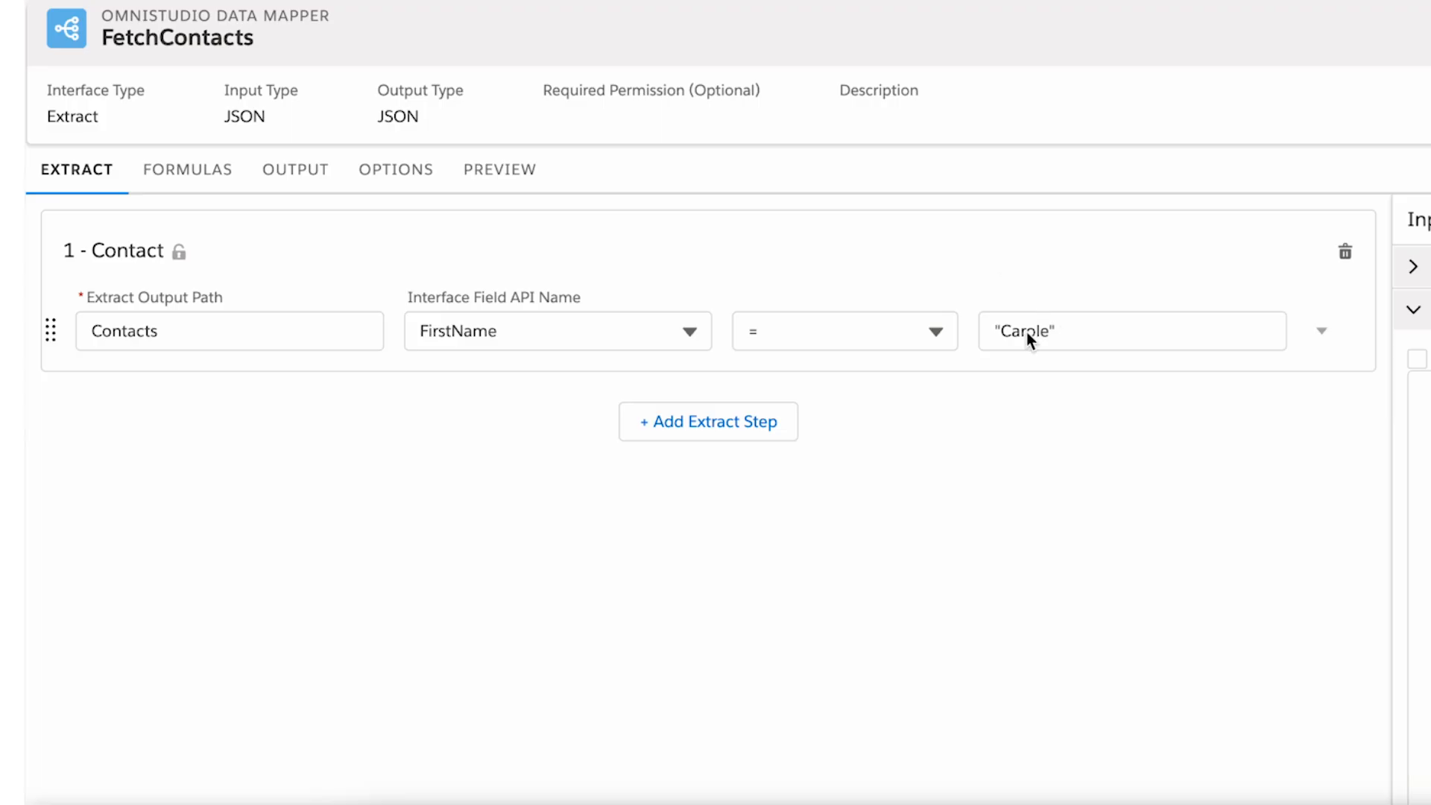
Broaden the Contact extract filter so that FirstName is LIKE "C".
left_click(1026, 333)
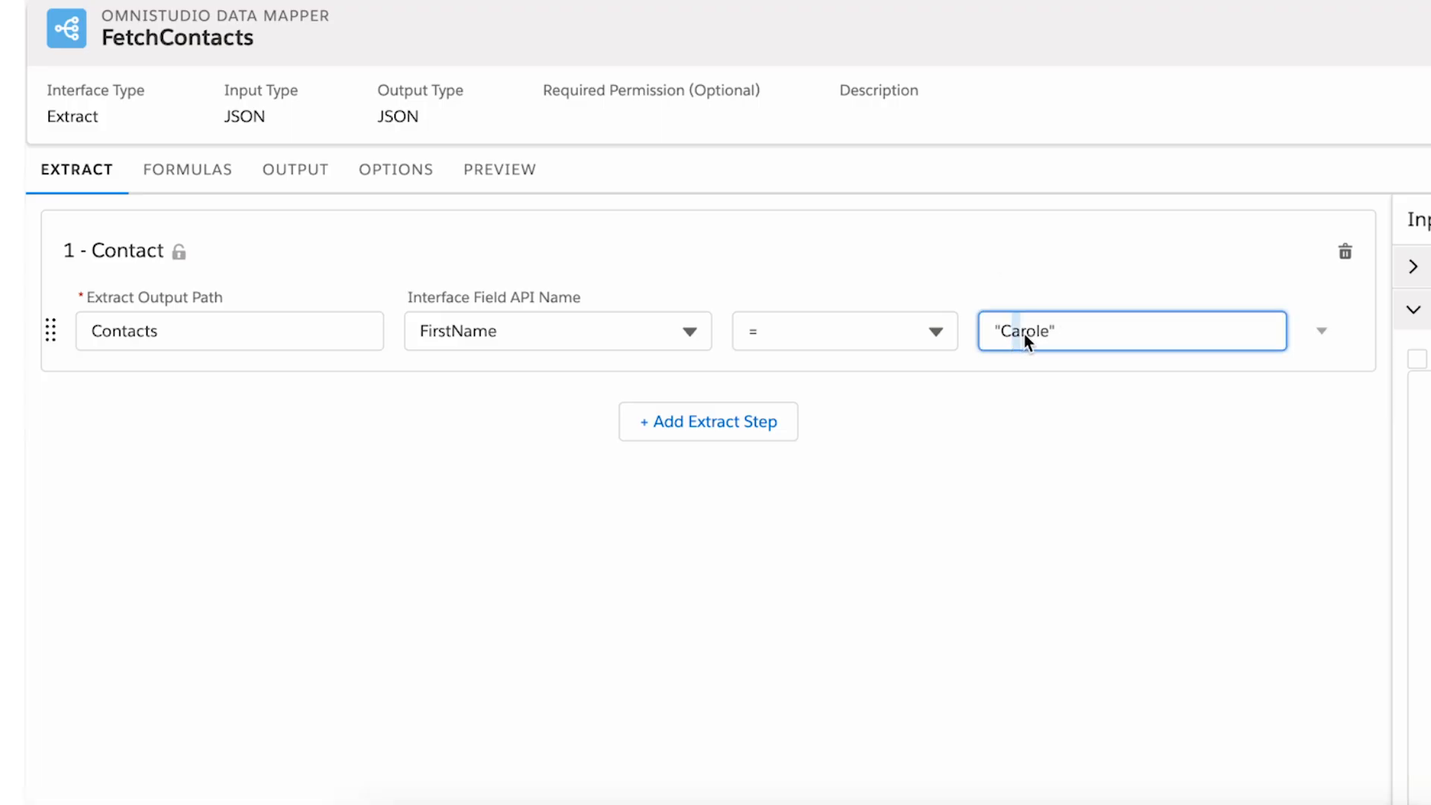
key("BackSpace")
left_click(979, 392)
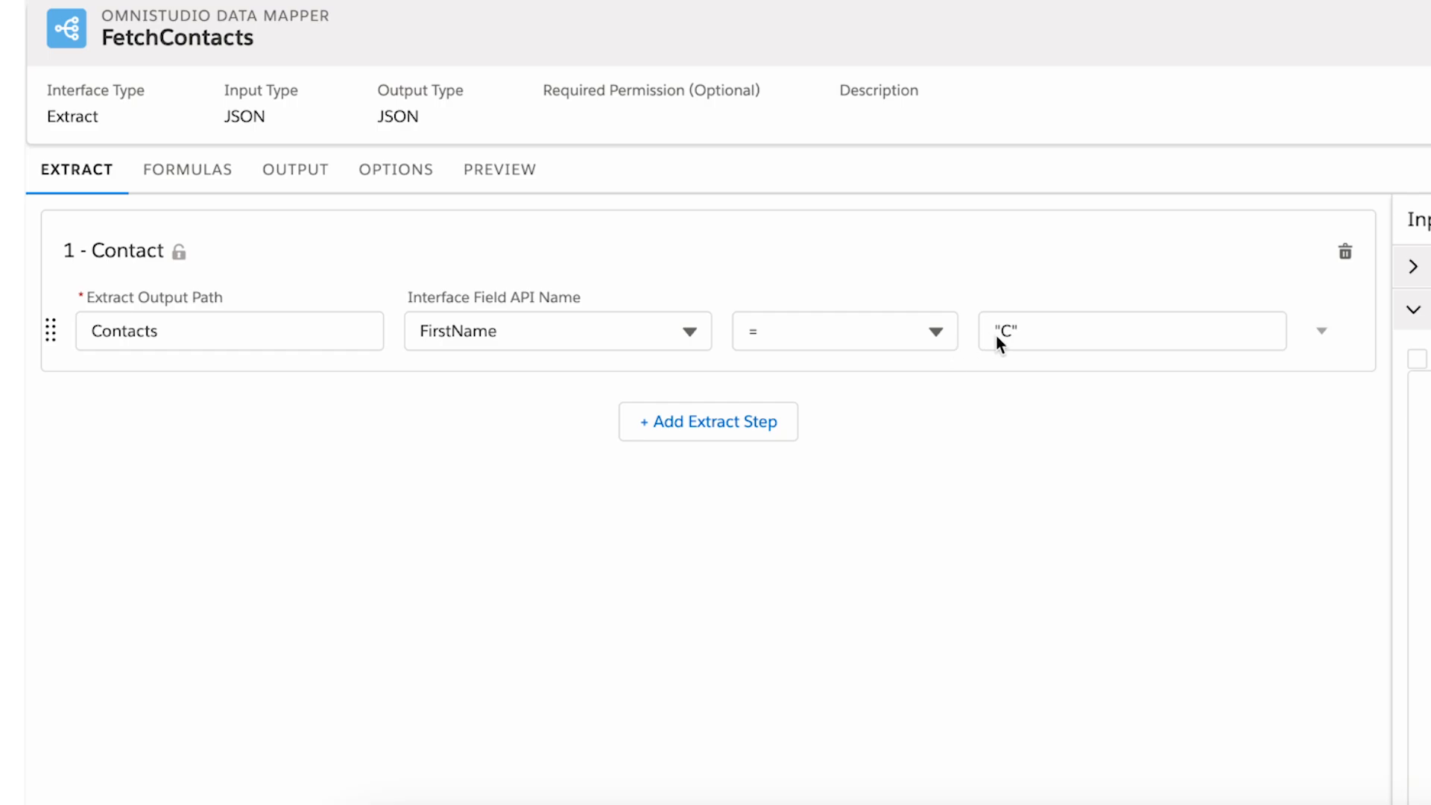
left_click(928, 340)
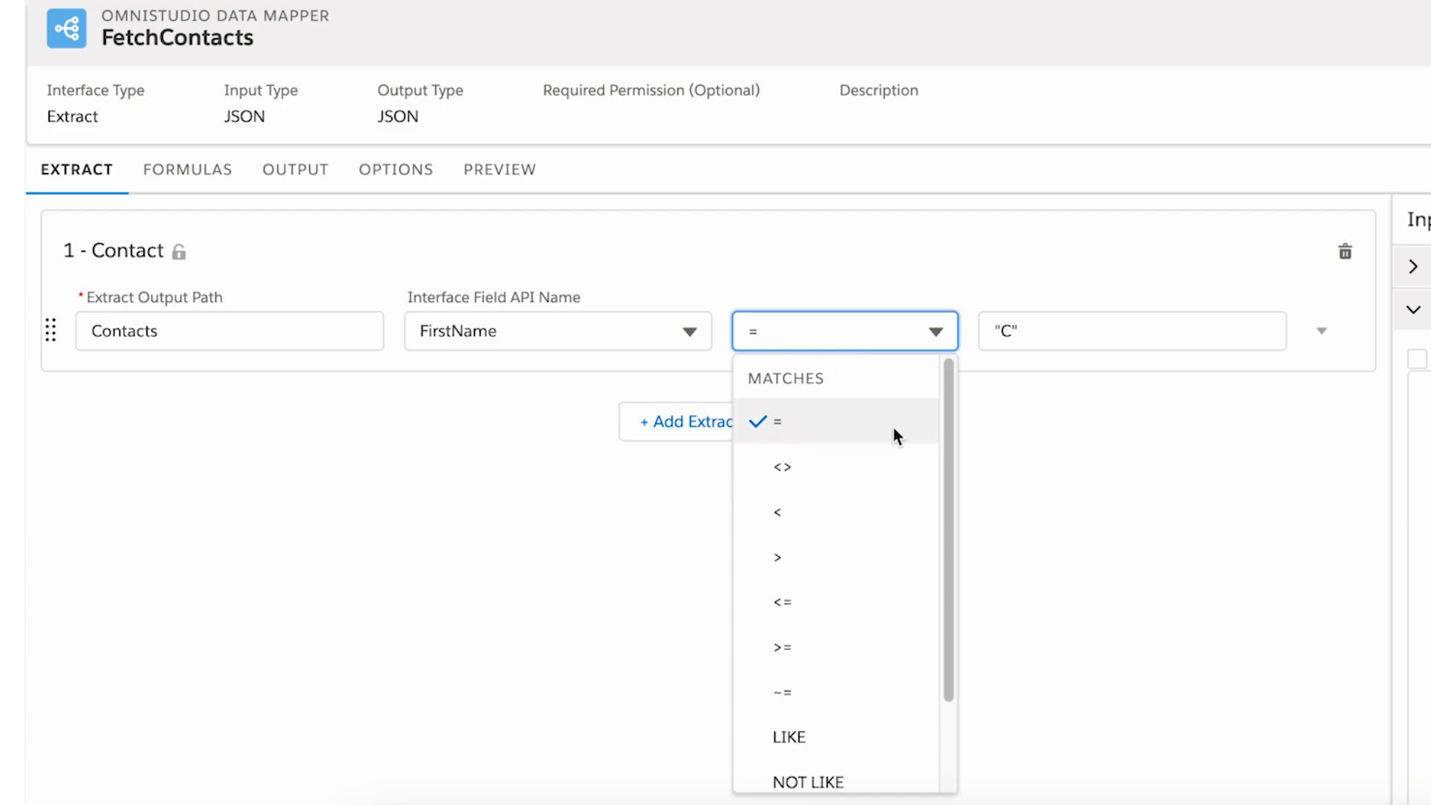
scroll(893, 428, "down", 1)
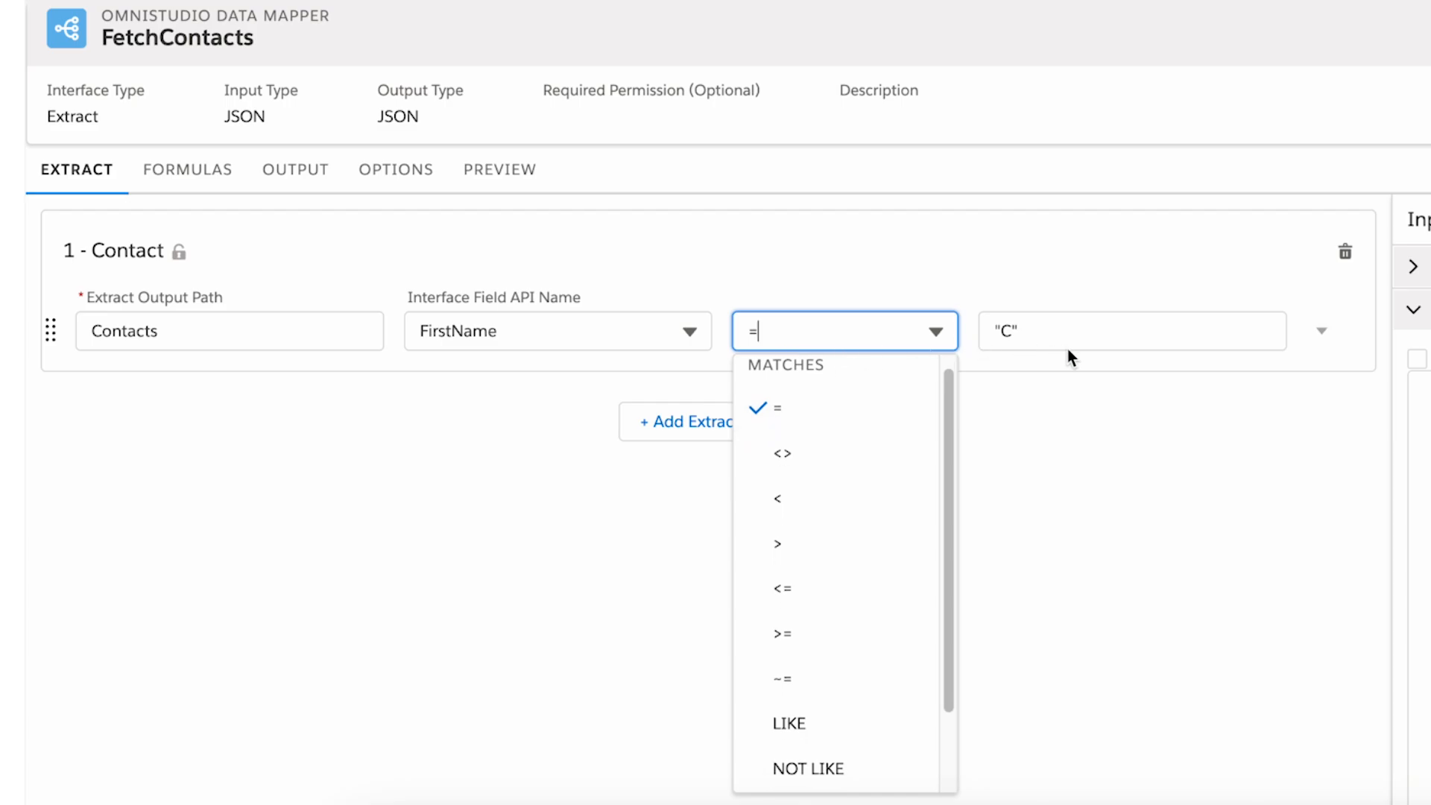
scroll(886, 493, "down", 2)
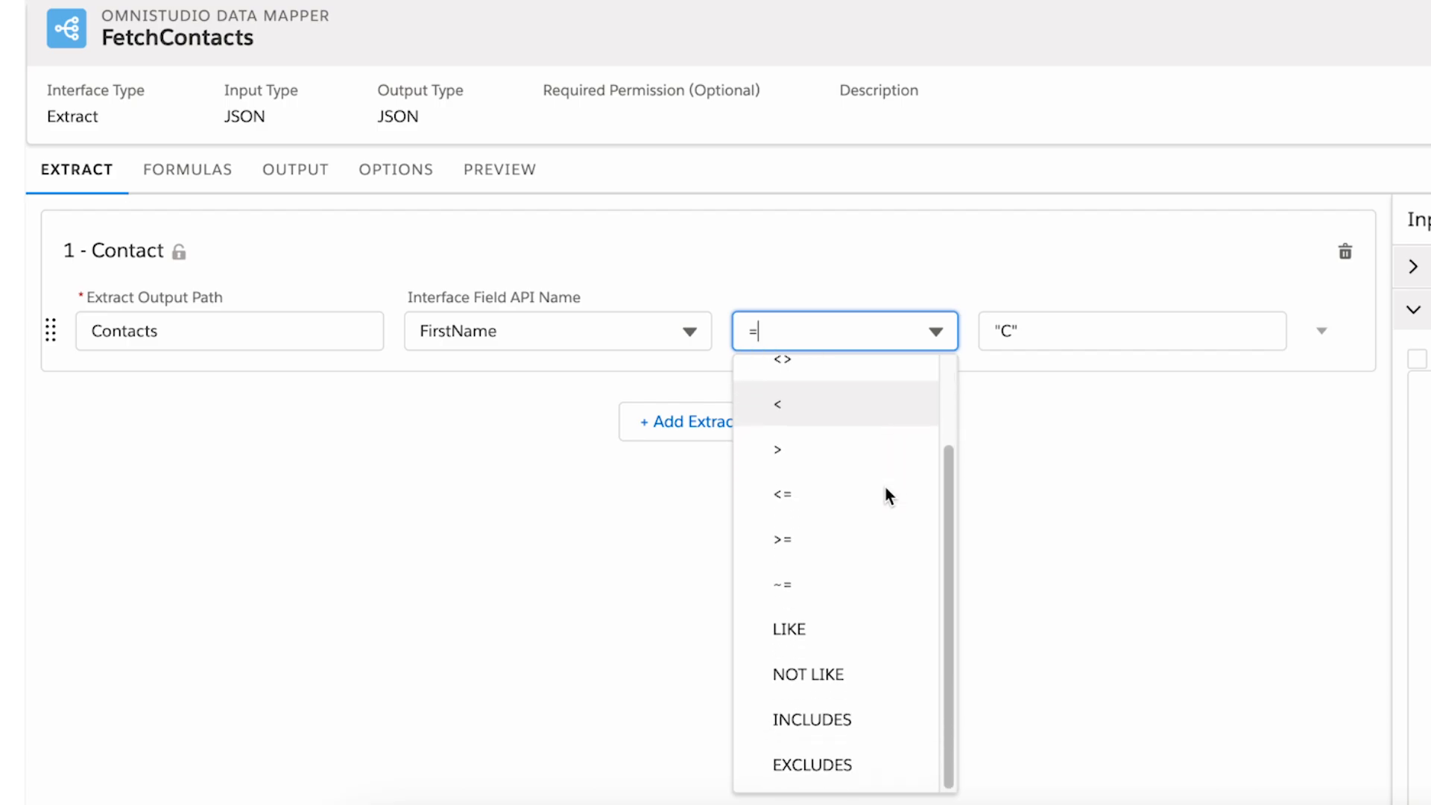
left_click(840, 626)
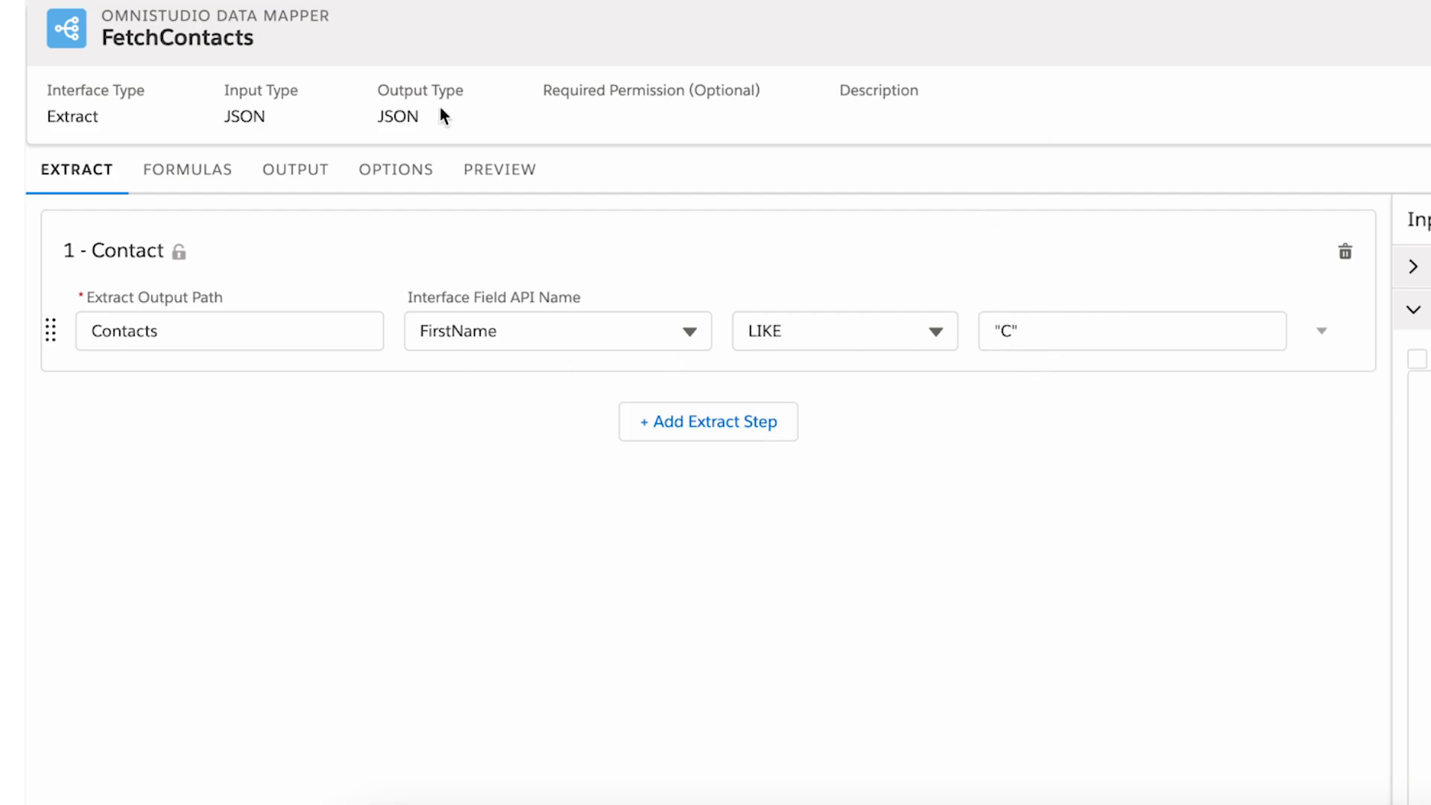
Execute the FetchContacts preview with the broadened filter and review which contacts in the response lack a phone or email.
left_click(499, 169)
left_click(313, 742)
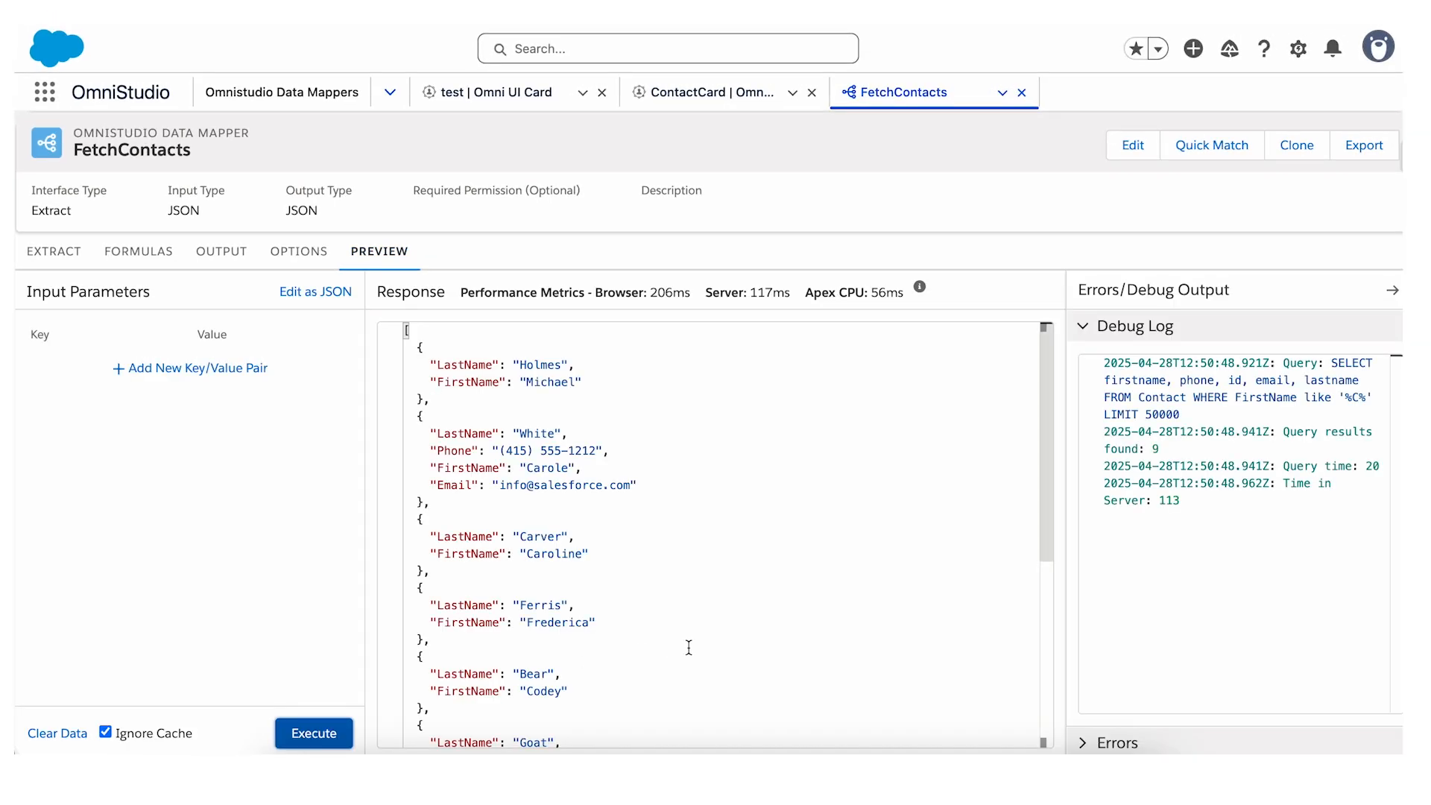
scroll(745, 629, "down", 5)
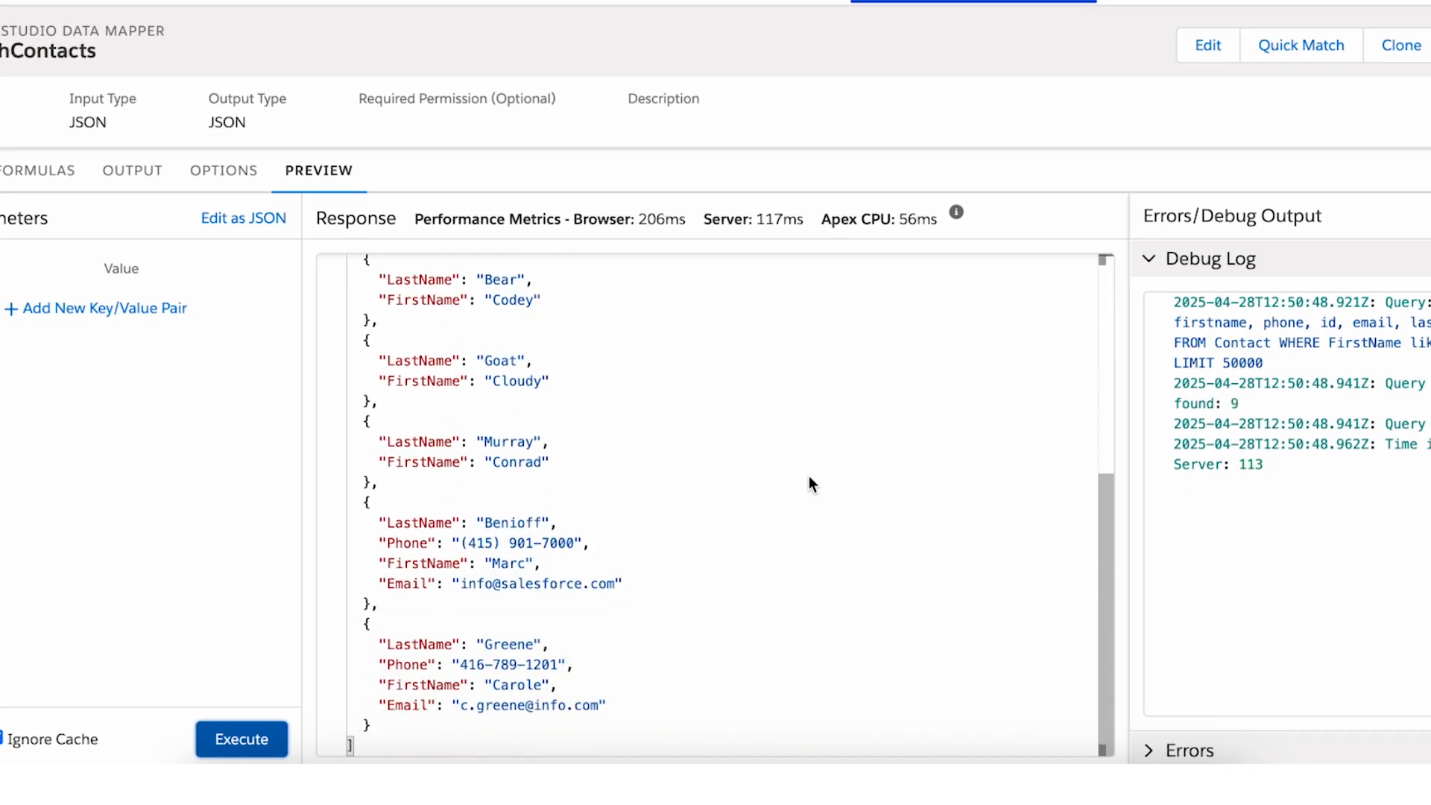
scroll(811, 484, "up", 8)
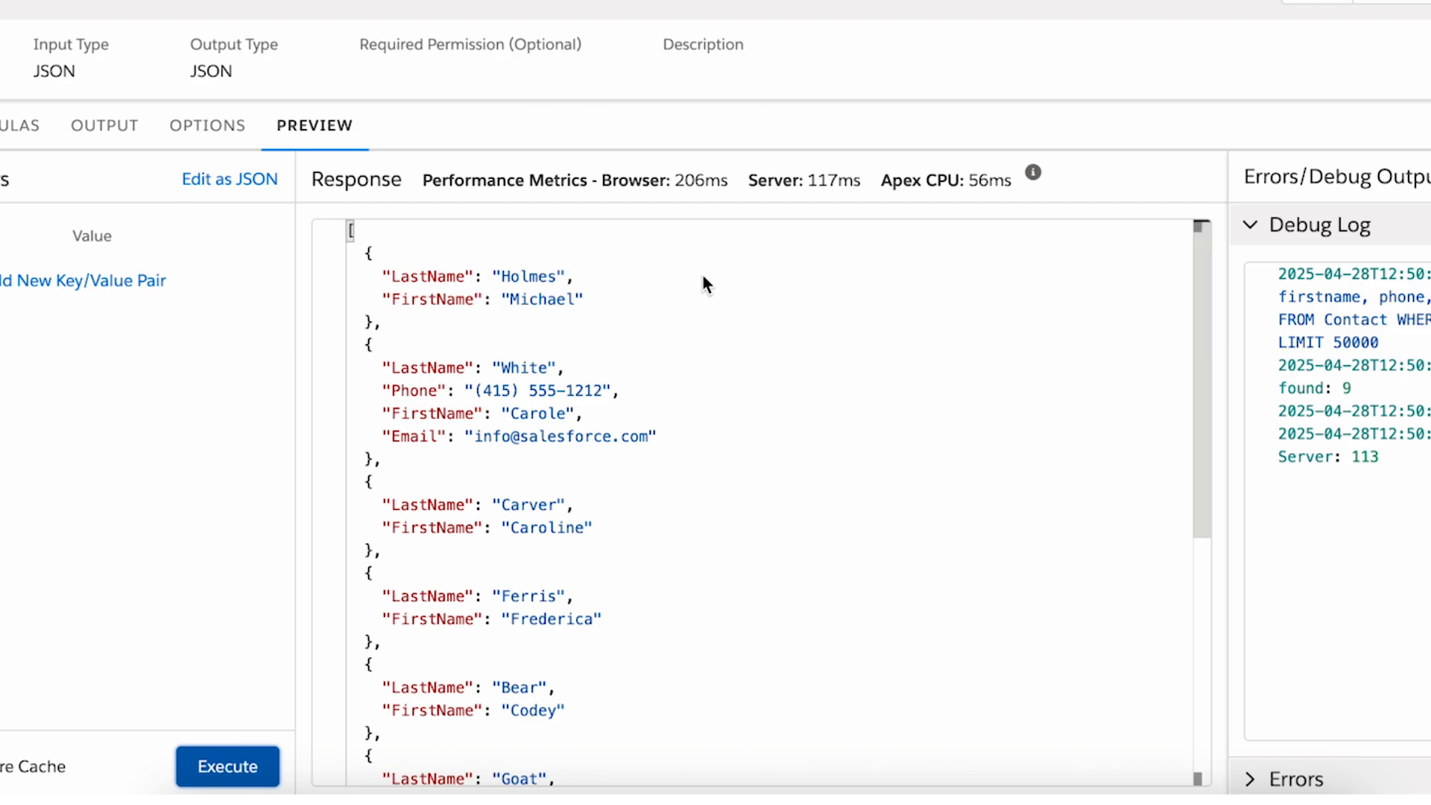
scroll(543, 362, "down", 1)
scroll(541, 363, "down", 5)
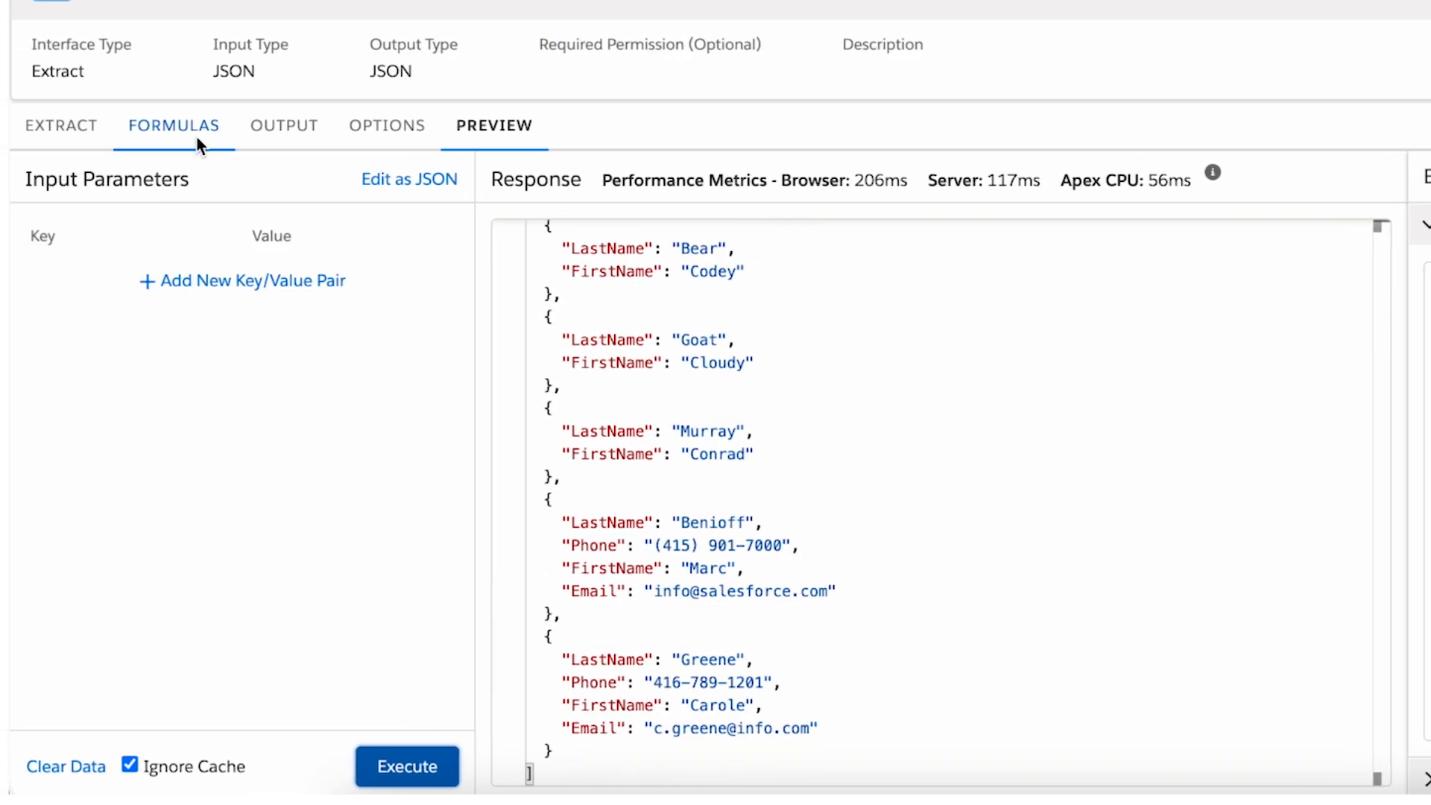
Set the default value of the Contacts:Email output mapping to "No email provided".
left_click(275, 130)
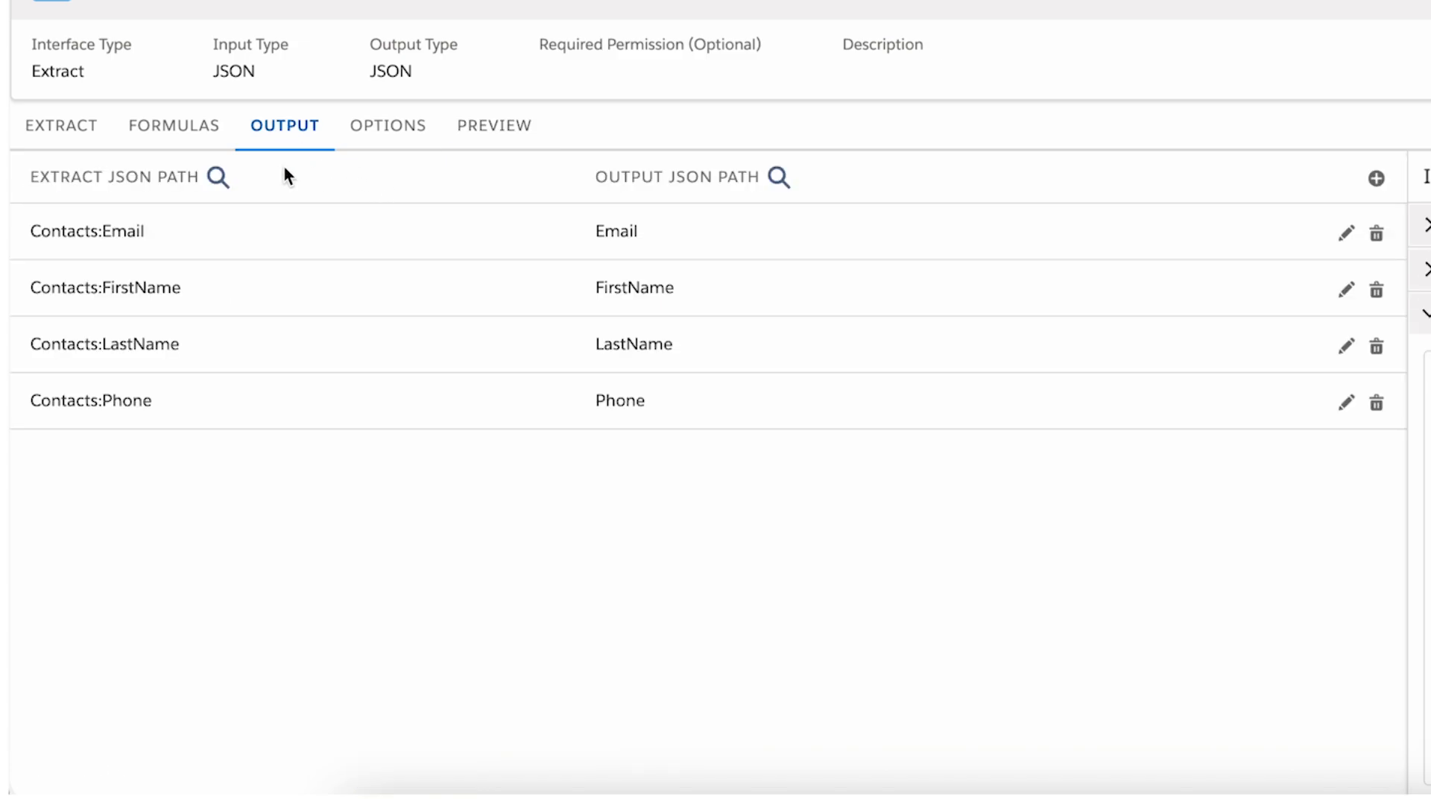
left_click(1346, 234)
left_click(699, 435)
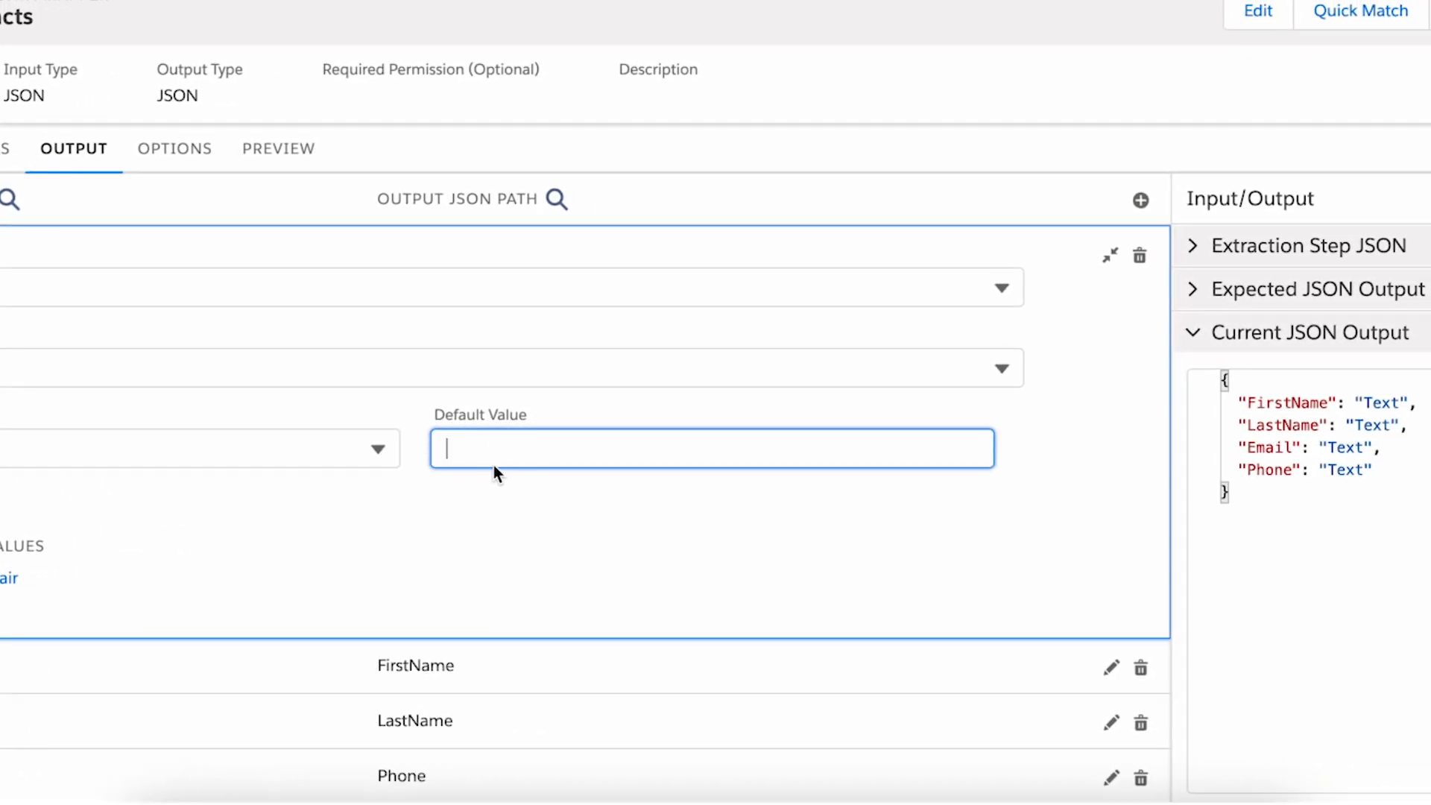
type("N")
key("BackSpace")
type("No email provided")
Set the default value of the Contacts:Phone output mapping to "No Phone number provided".
left_click(641, 776)
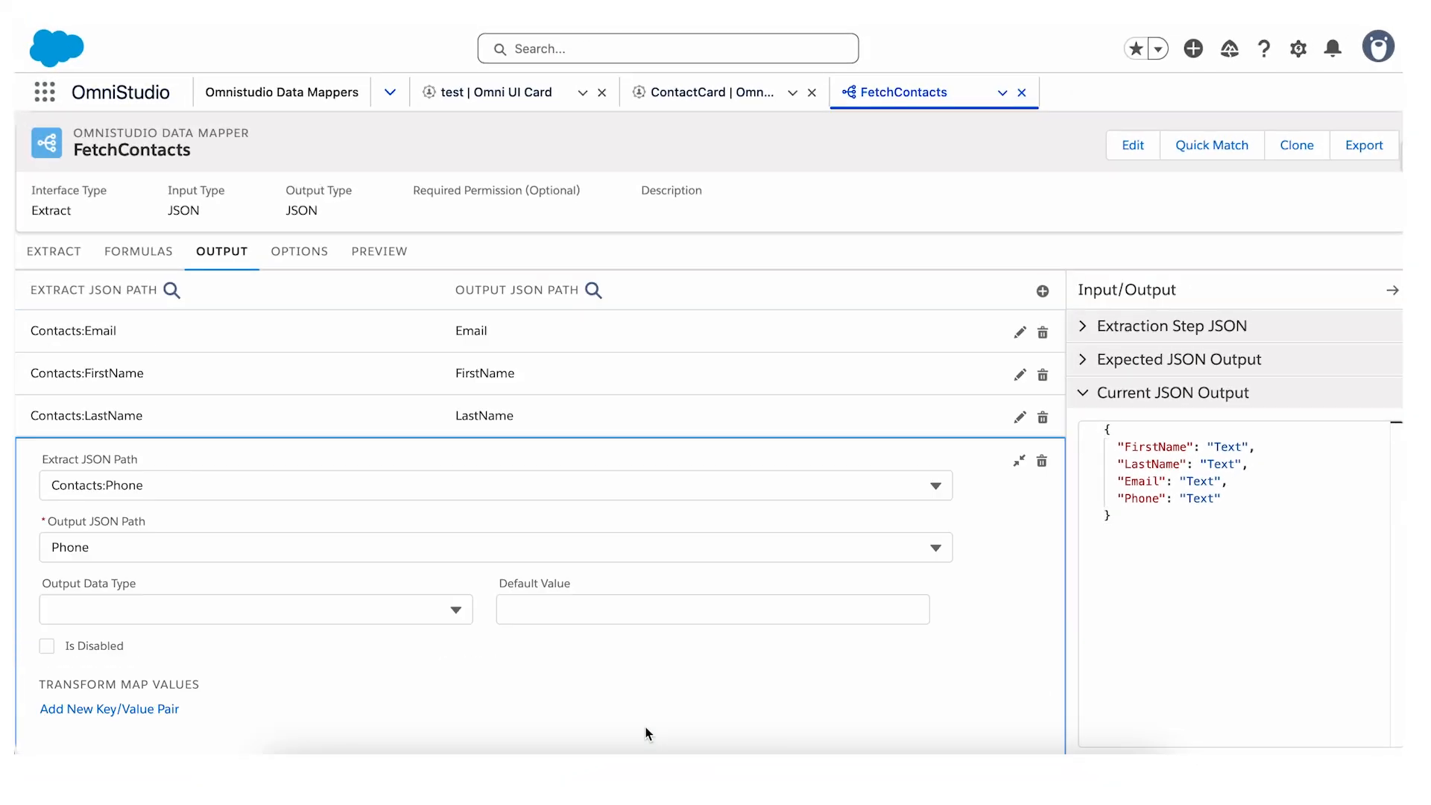
left_click(616, 608)
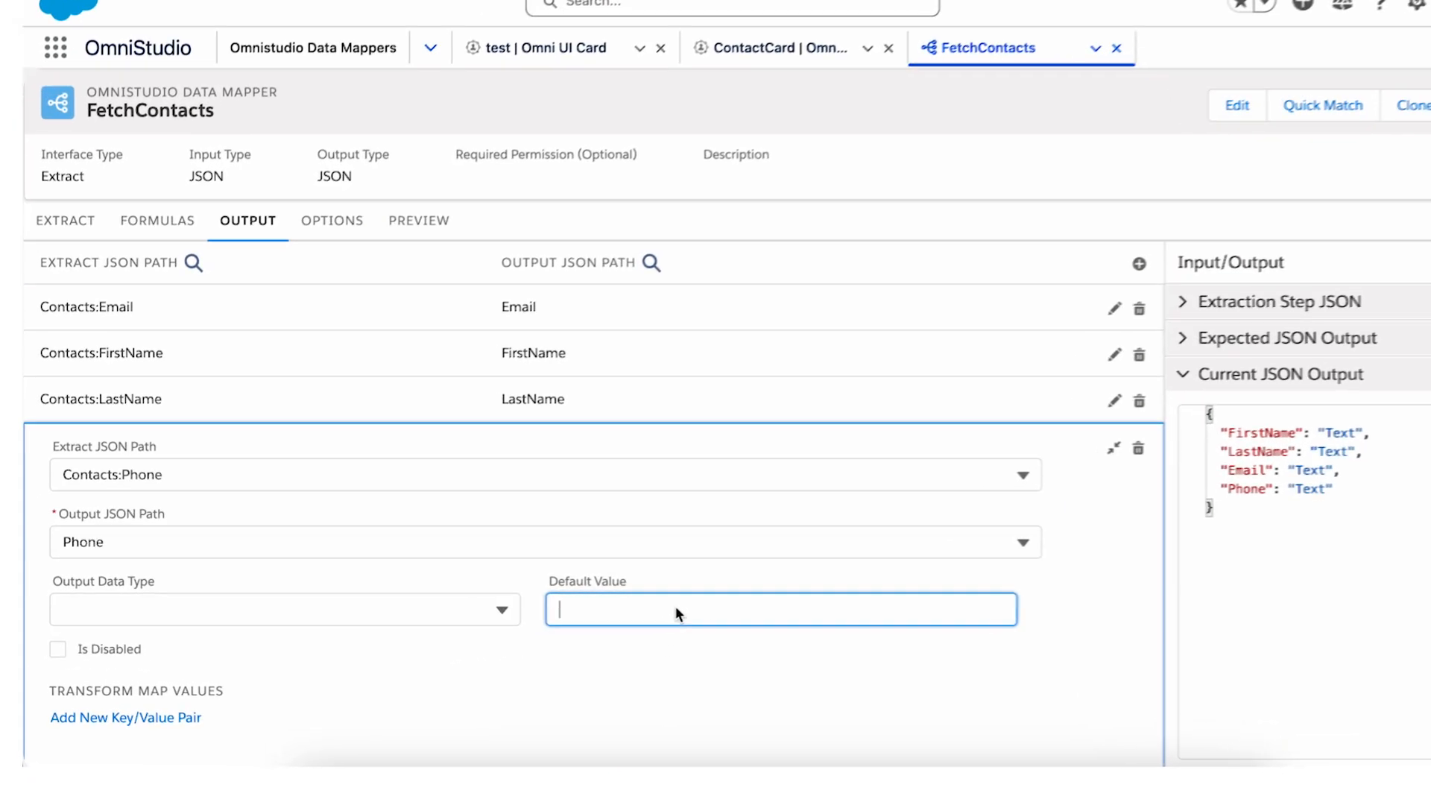
type("No Phon")
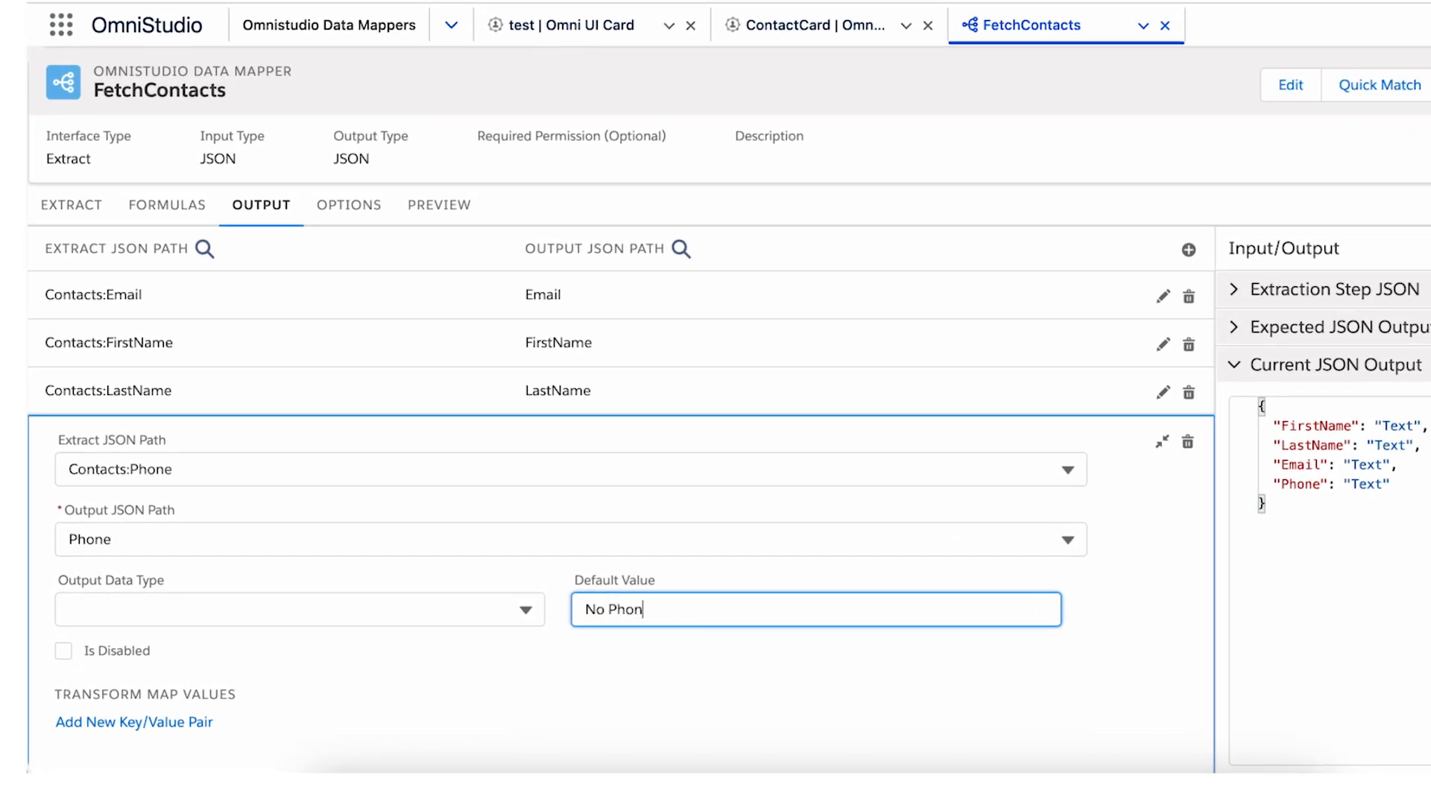
type("e number provided")
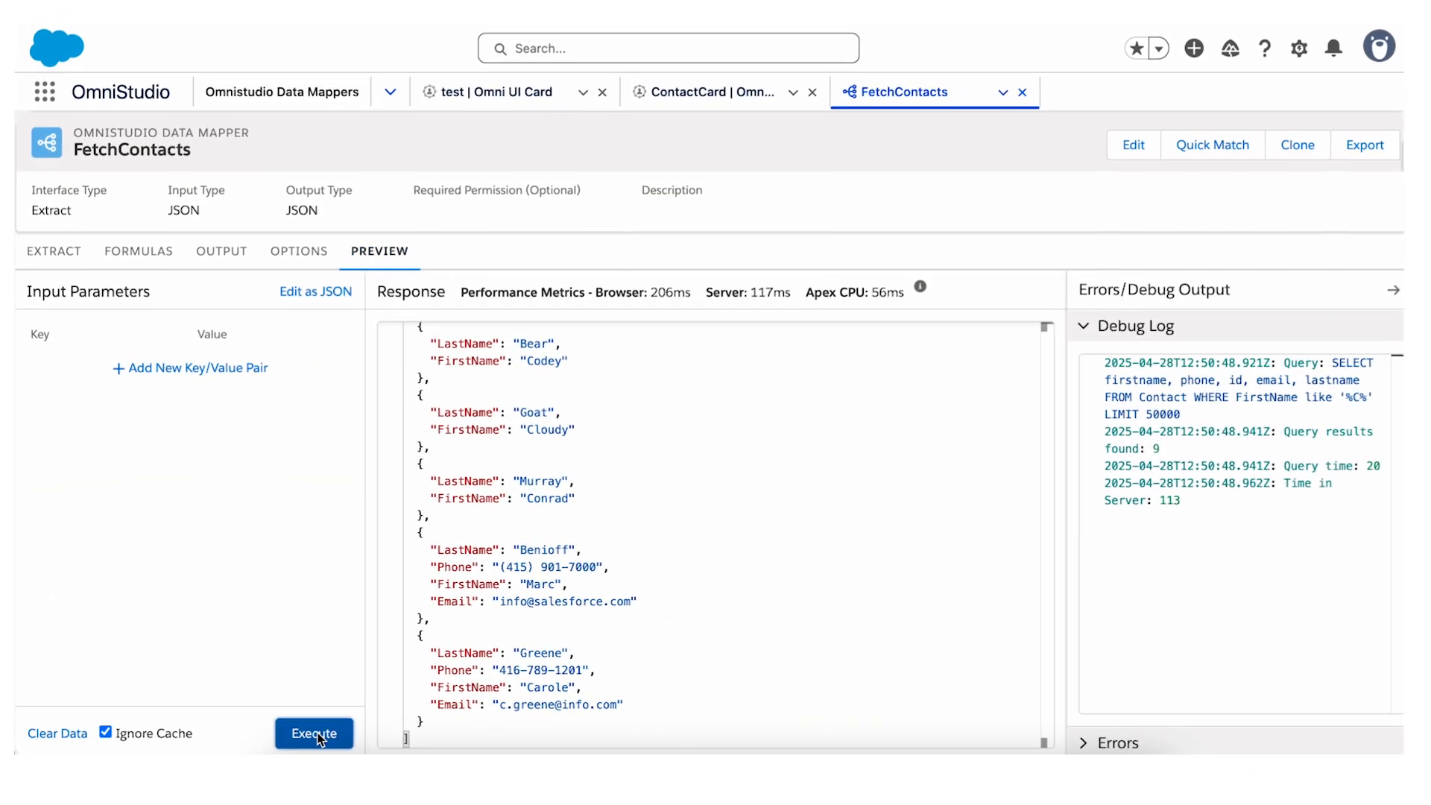
Execute the FetchContacts preview again and compare the phone and email values of contacts with and without those details.
left_click(316, 734)
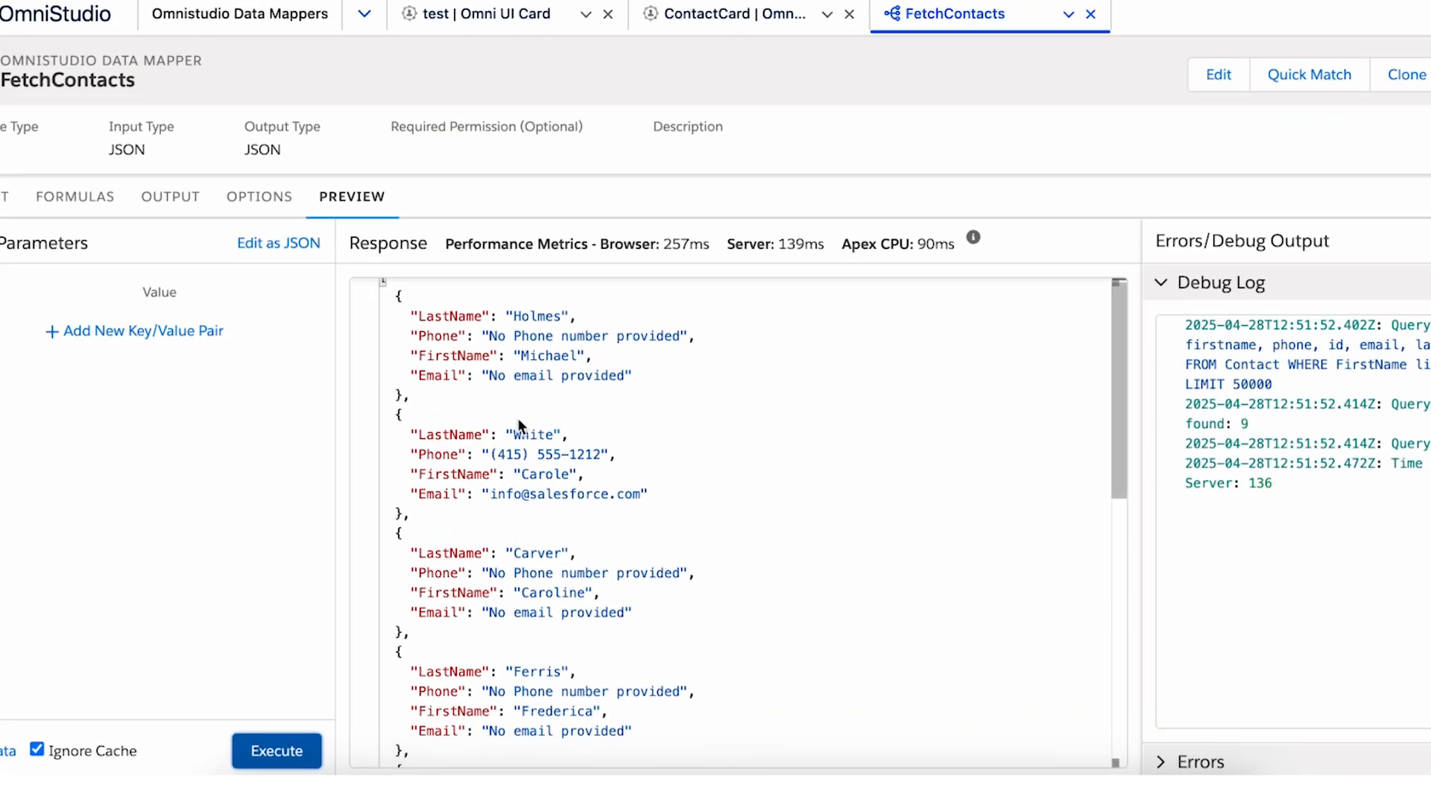
scroll(518, 417, "up", 1)
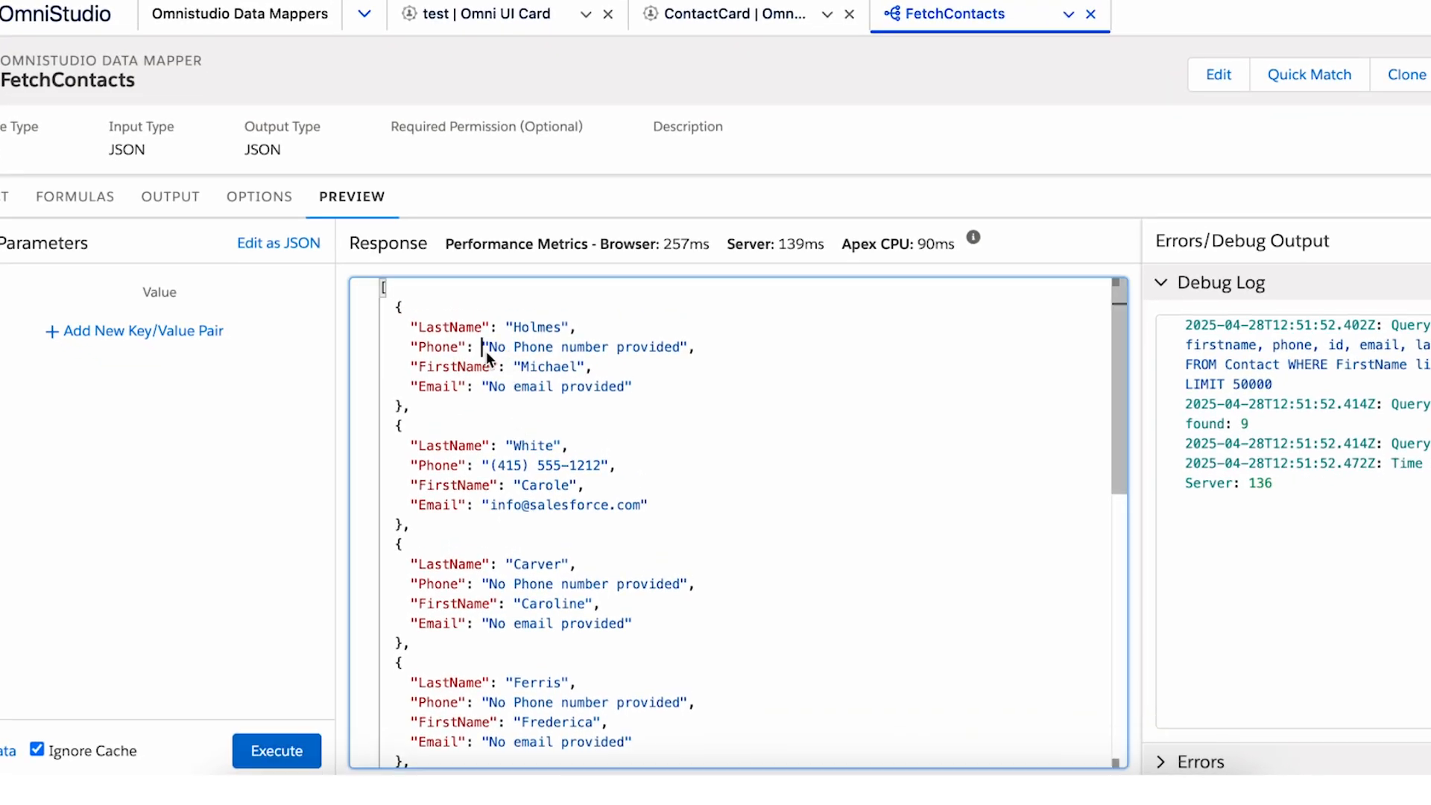
left_click_drag(487, 347, 677, 348)
left_click(672, 347)
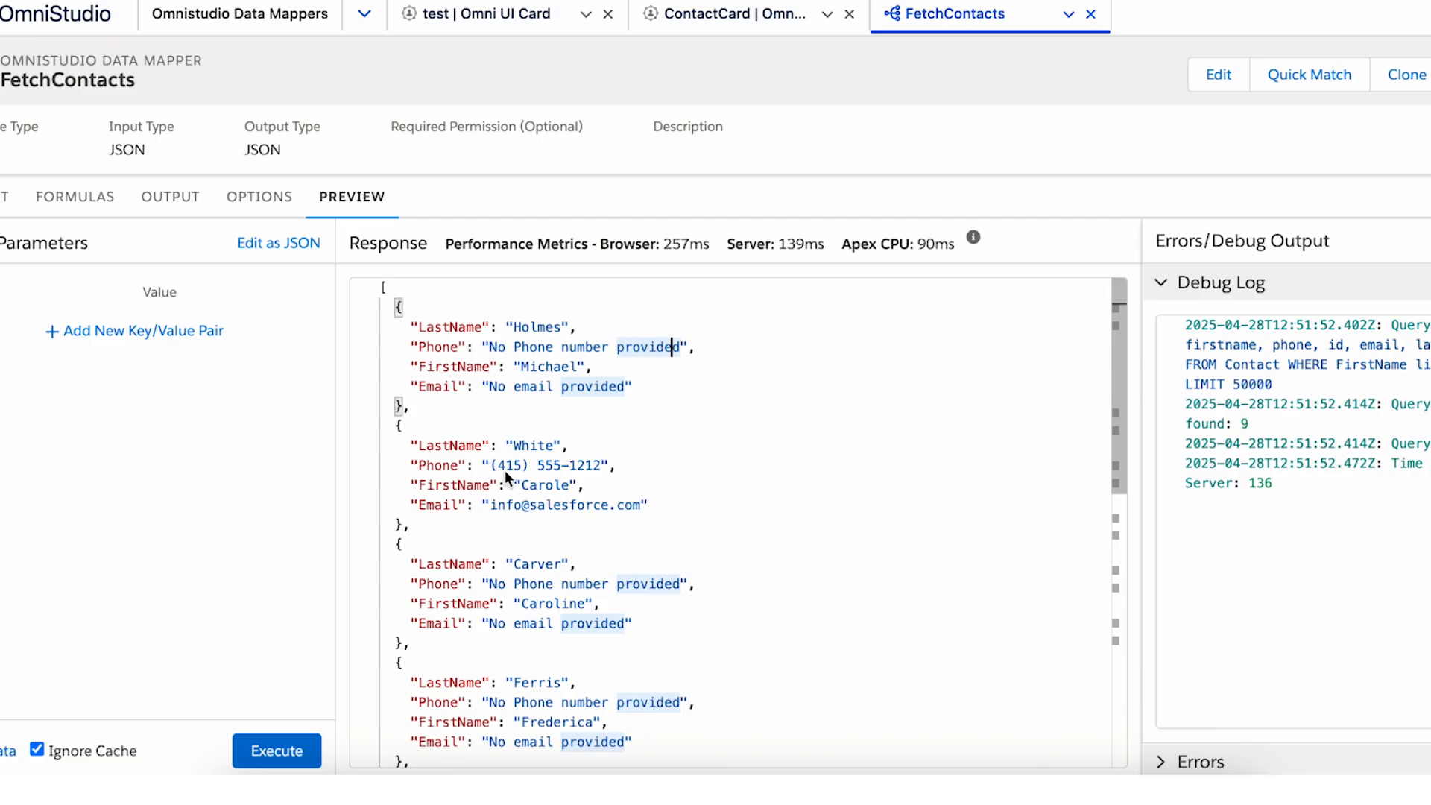
left_click_drag(491, 466, 615, 467)
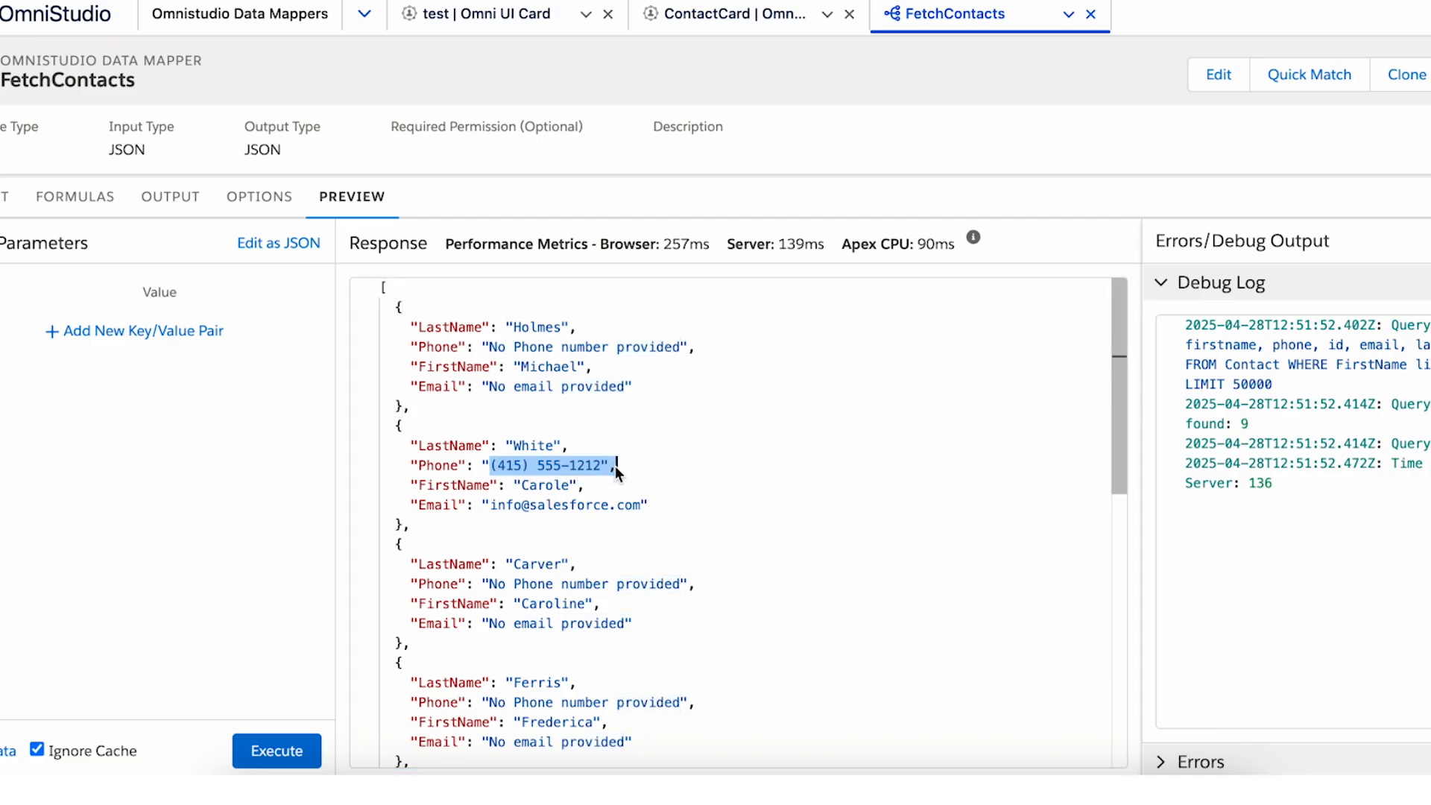
left_click(635, 471)
left_click_drag(513, 387, 538, 447)
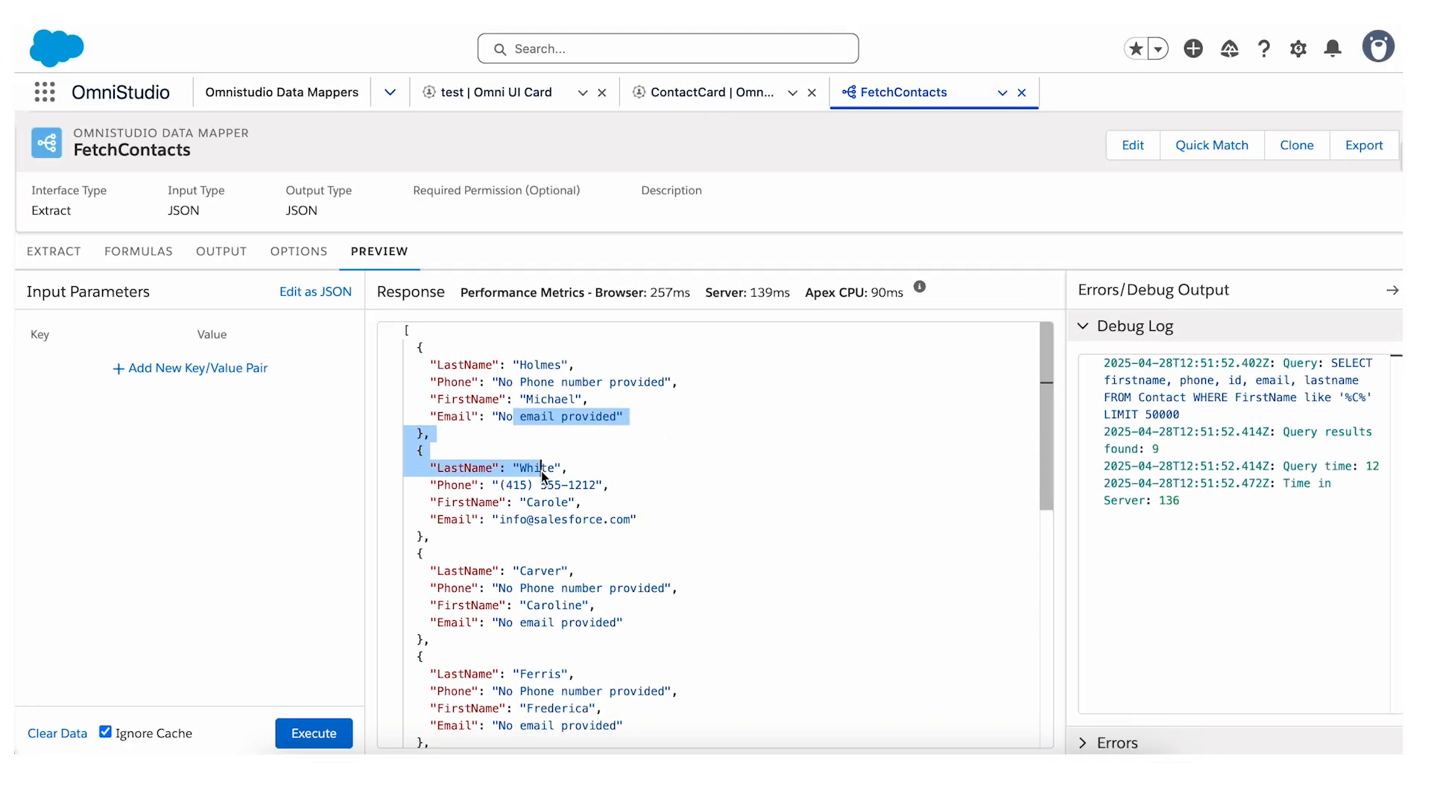
left_click(616, 505)
scroll(709, 352, "down", 1)
scroll(690, 386, "down", 1)
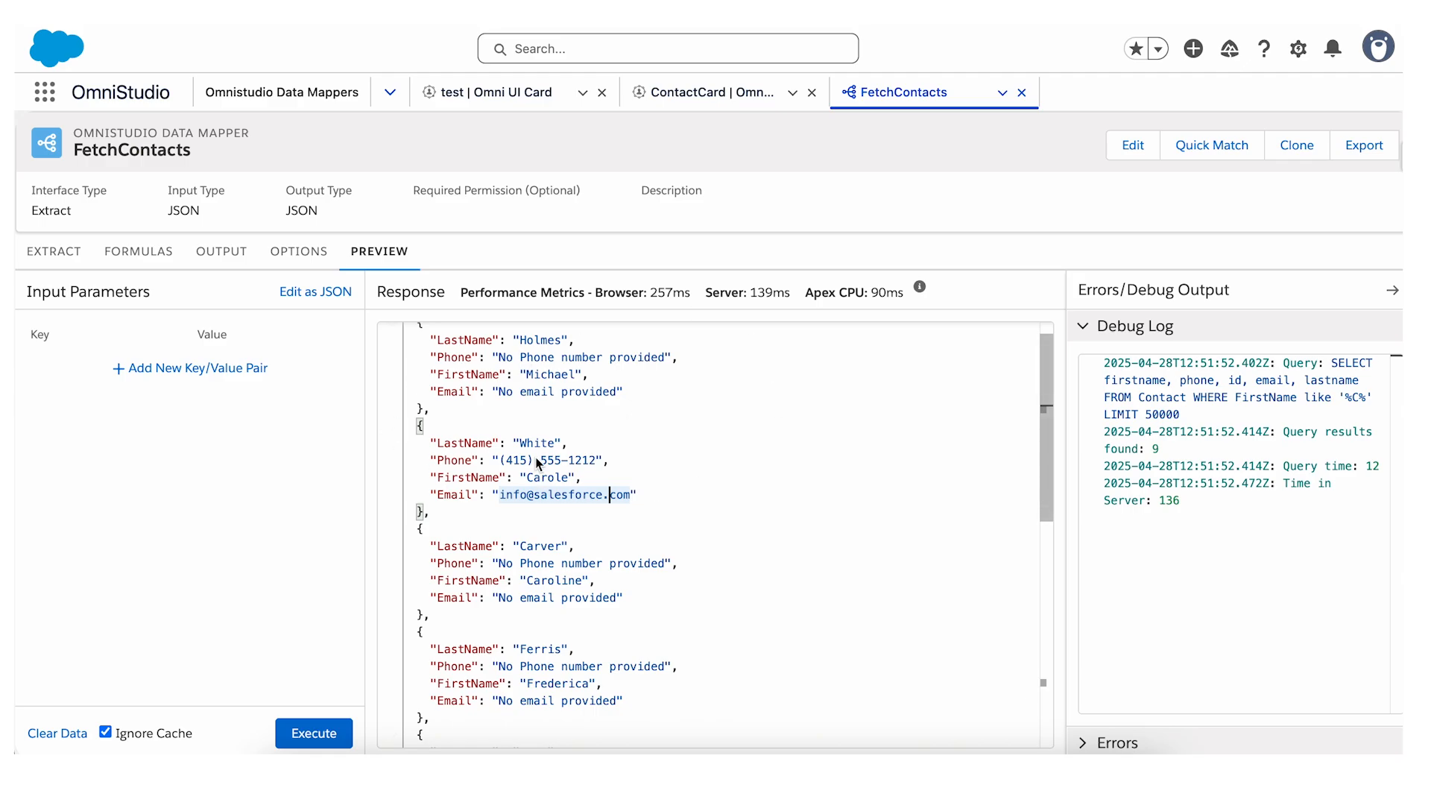
scroll(537, 462, "up", 1)
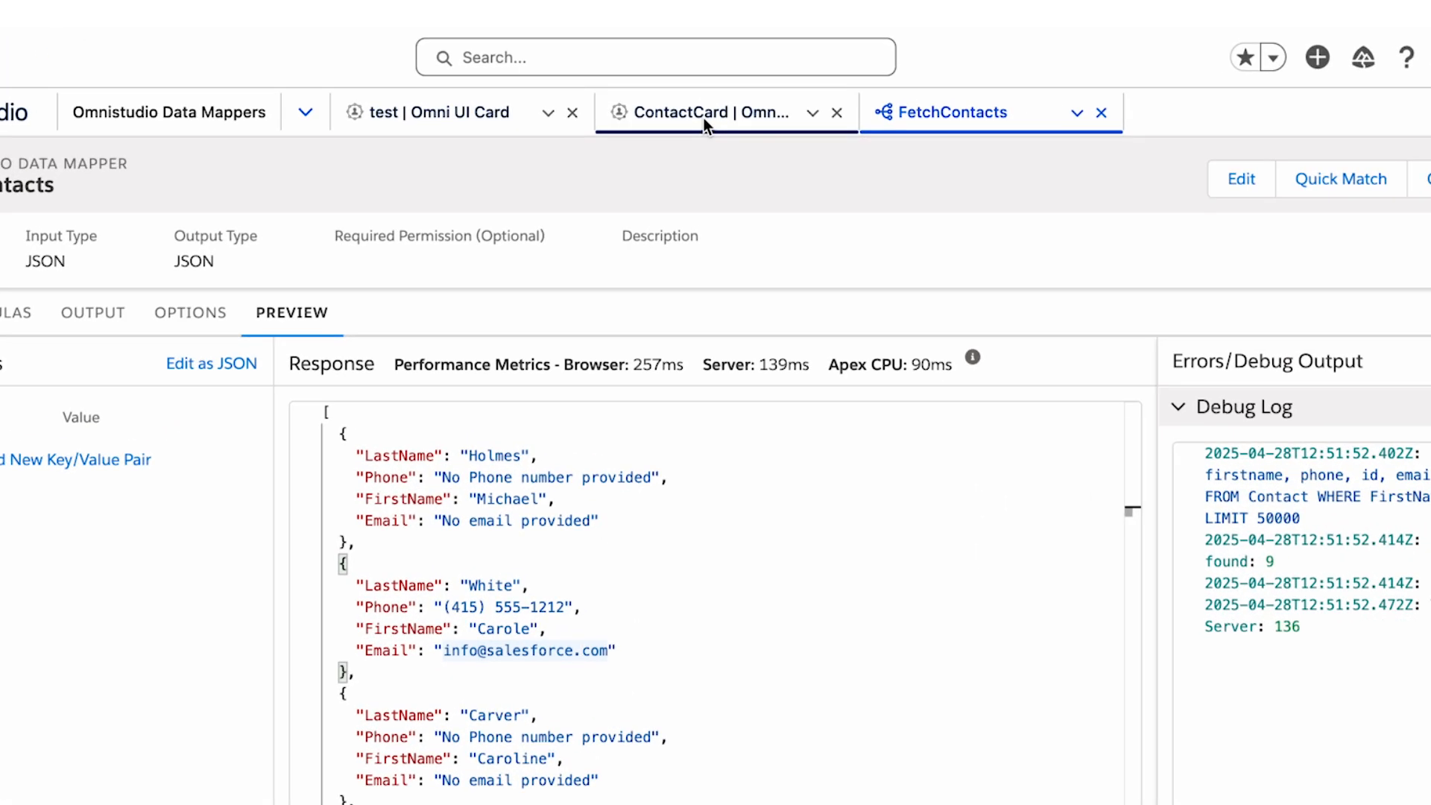
Switch to version 3 of the ContactCard FlexCard, preview it and review the rows of the Contact List datatables.
left_click(703, 118)
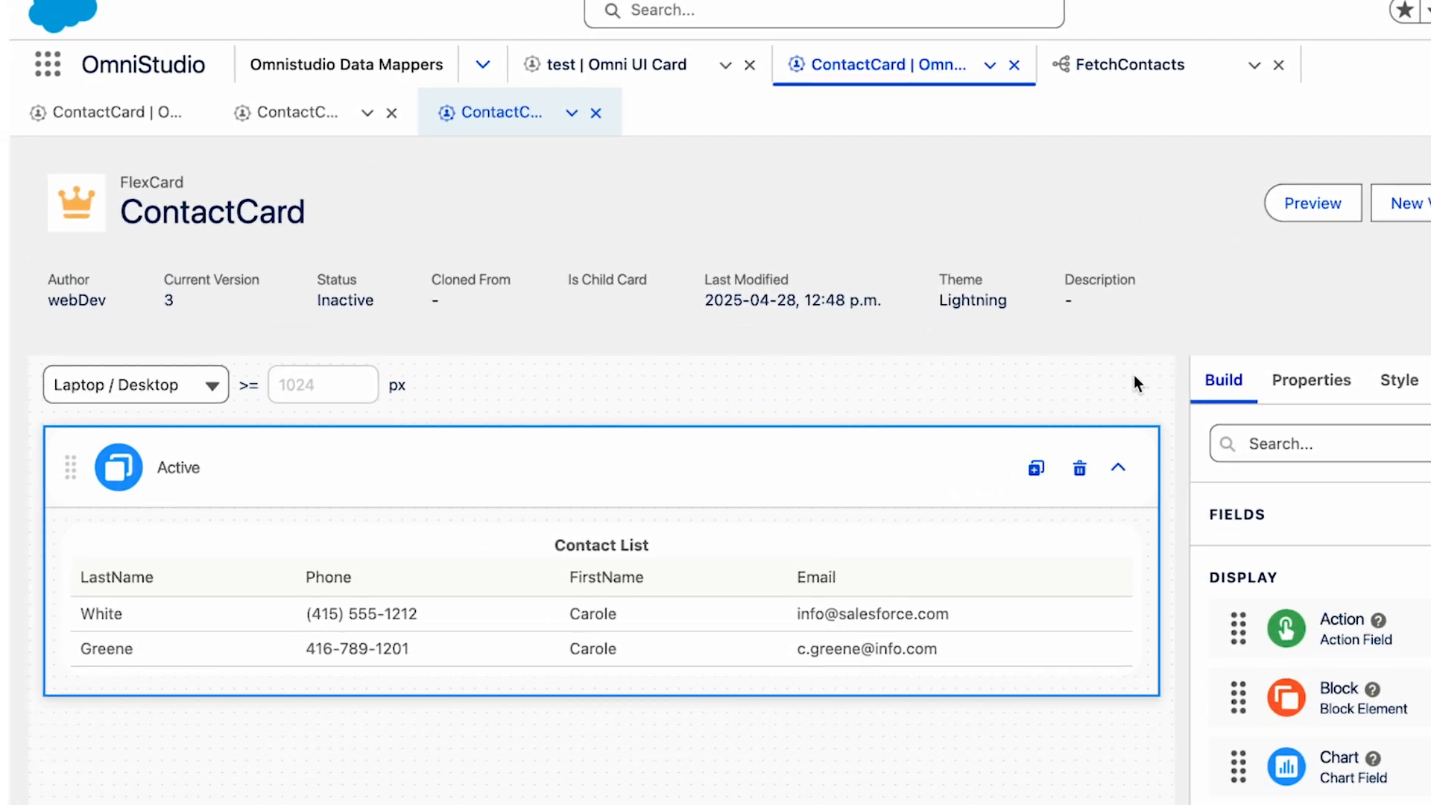
left_click(1295, 207)
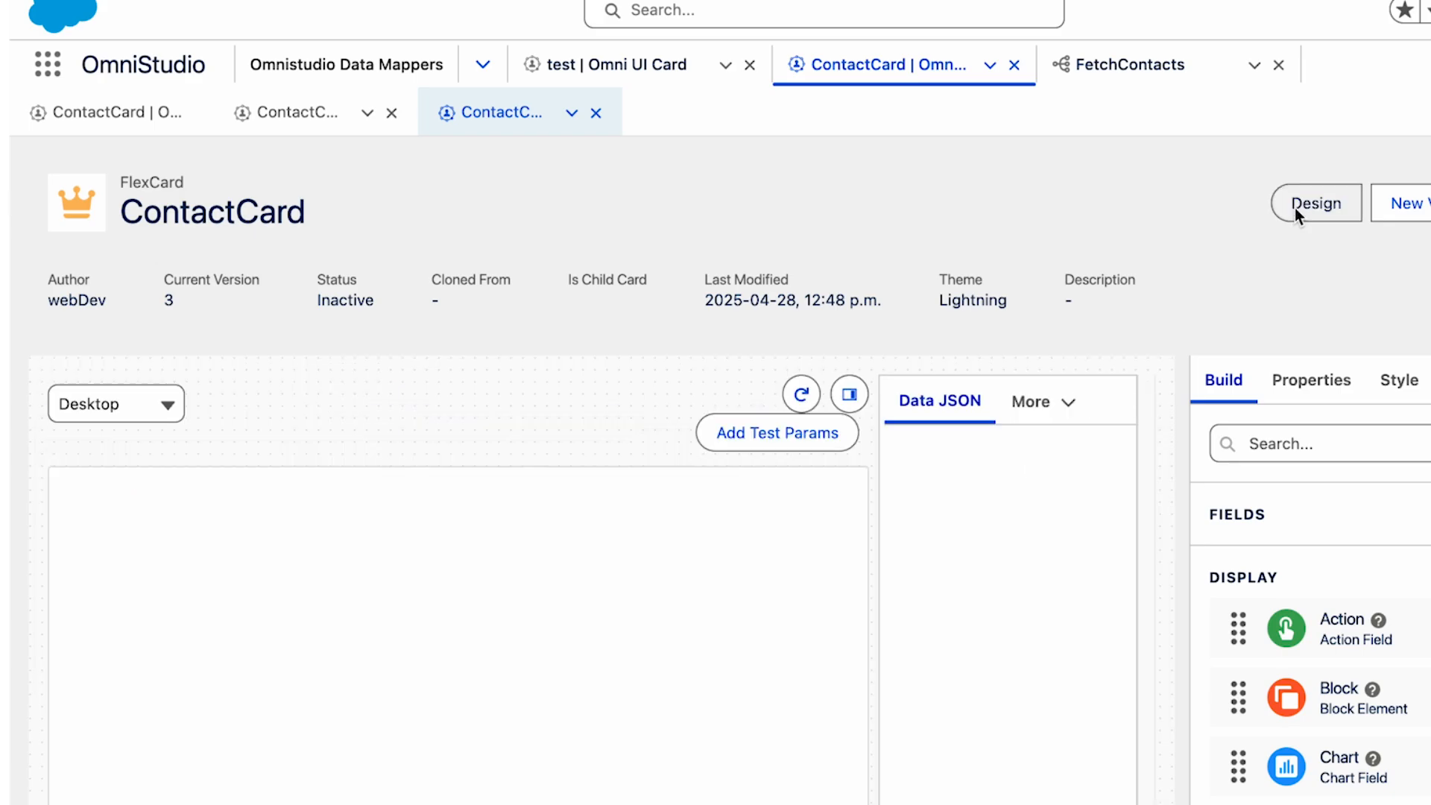
scroll(626, 451, "down", 3)
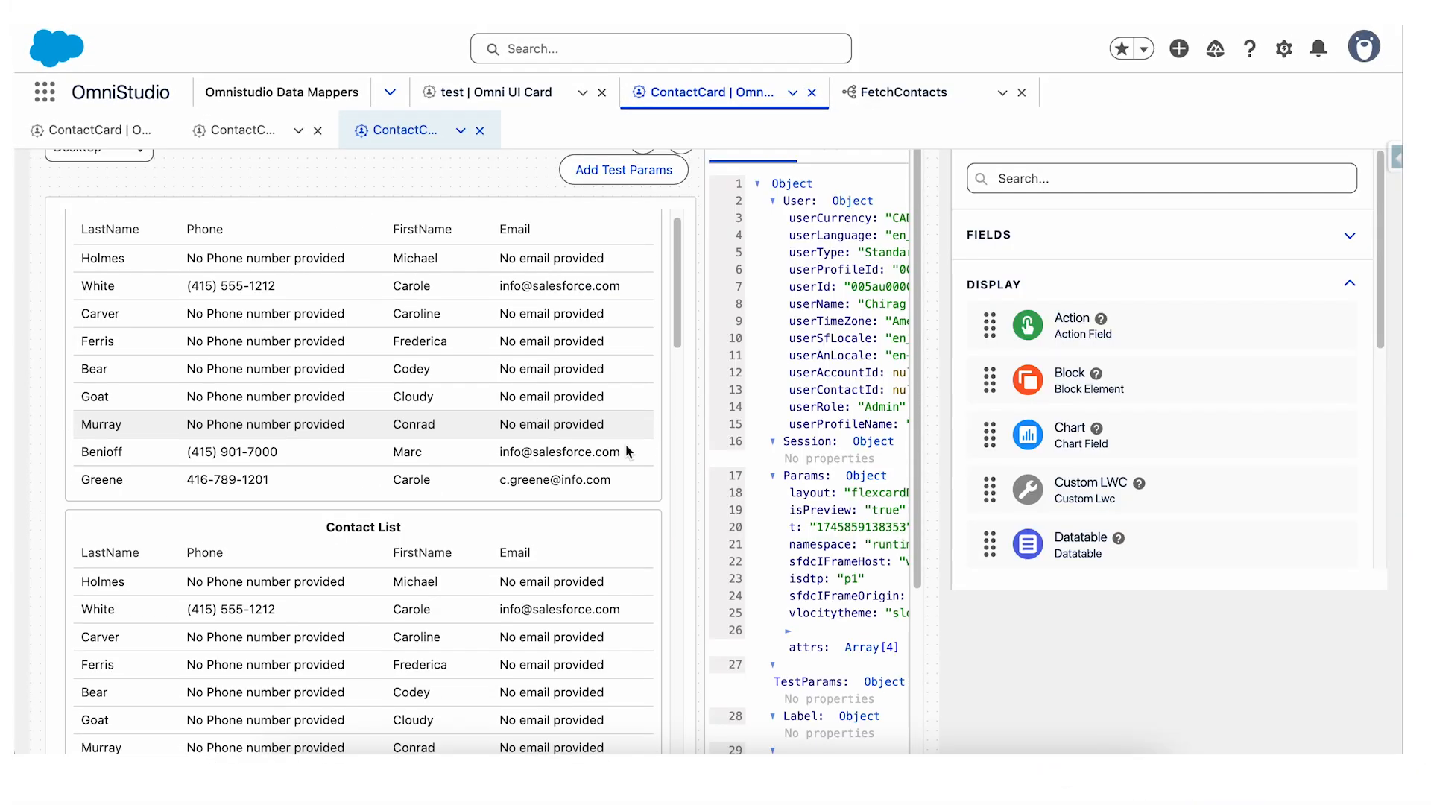
scroll(628, 451, "down", 10)
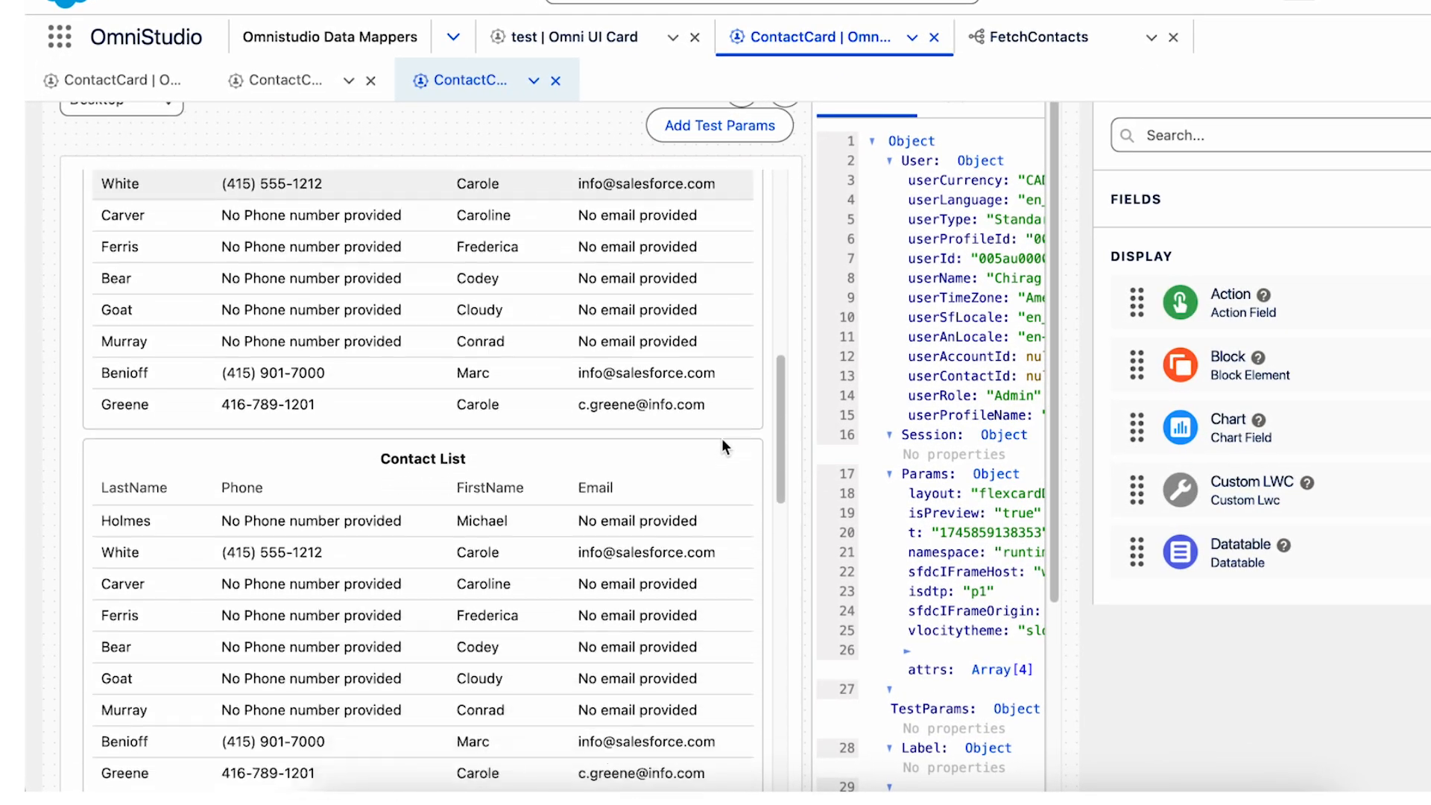
scroll(722, 440, "down", 4)
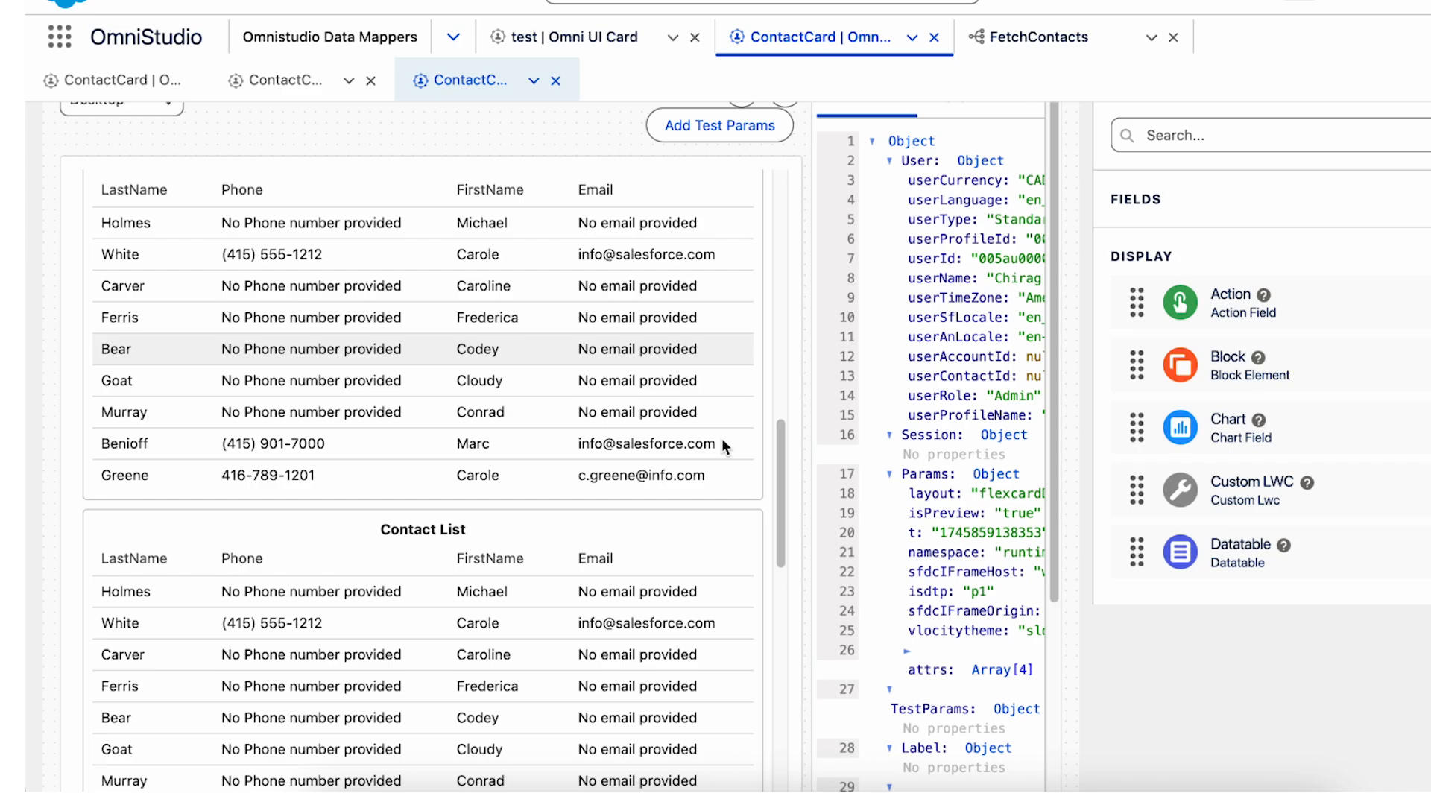
scroll(721, 439, "up", 13)
scroll(1093, 383, "up", 3)
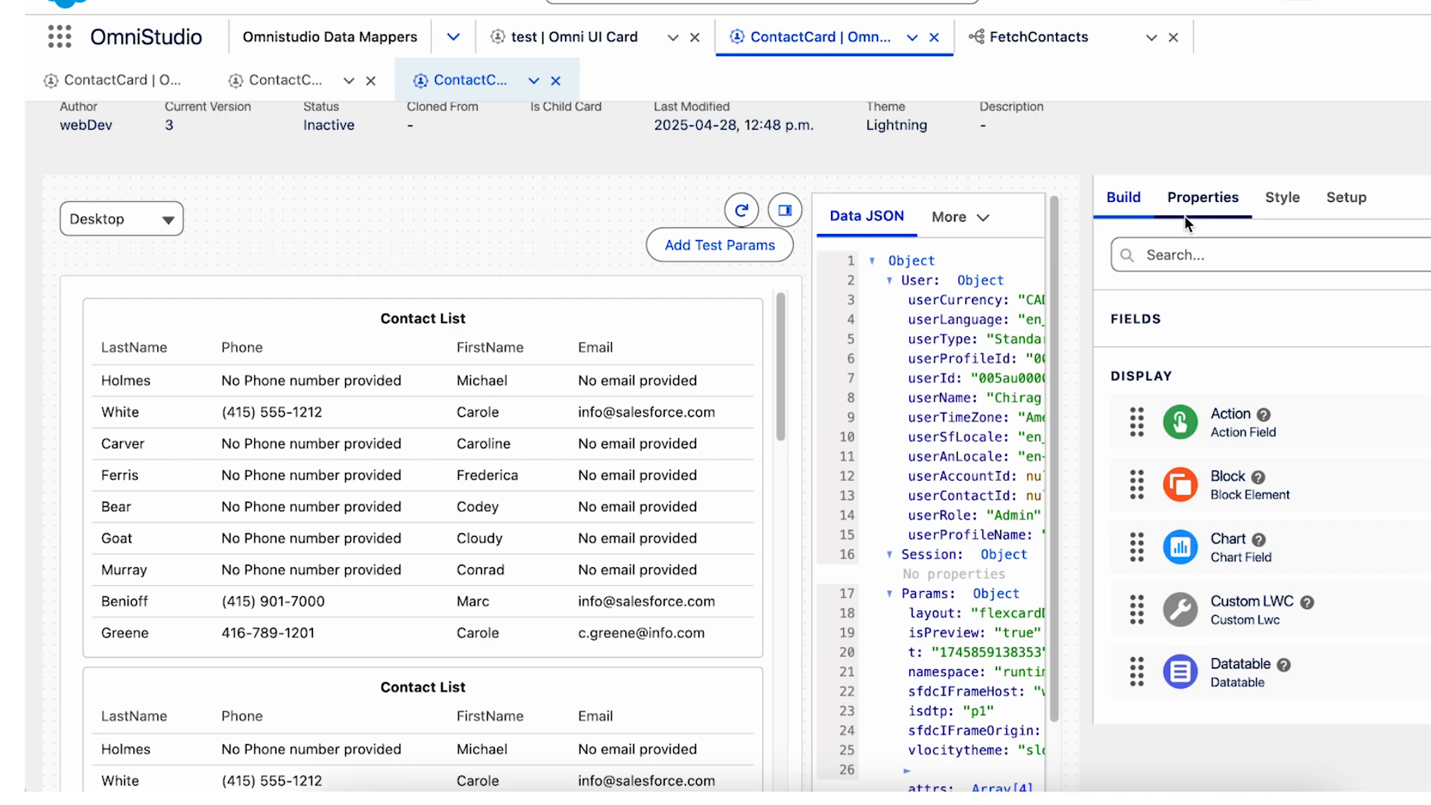
Preview version 2 of the ContactCard, review its individual contact cards and hide the Data JSON pane.
left_click(276, 85)
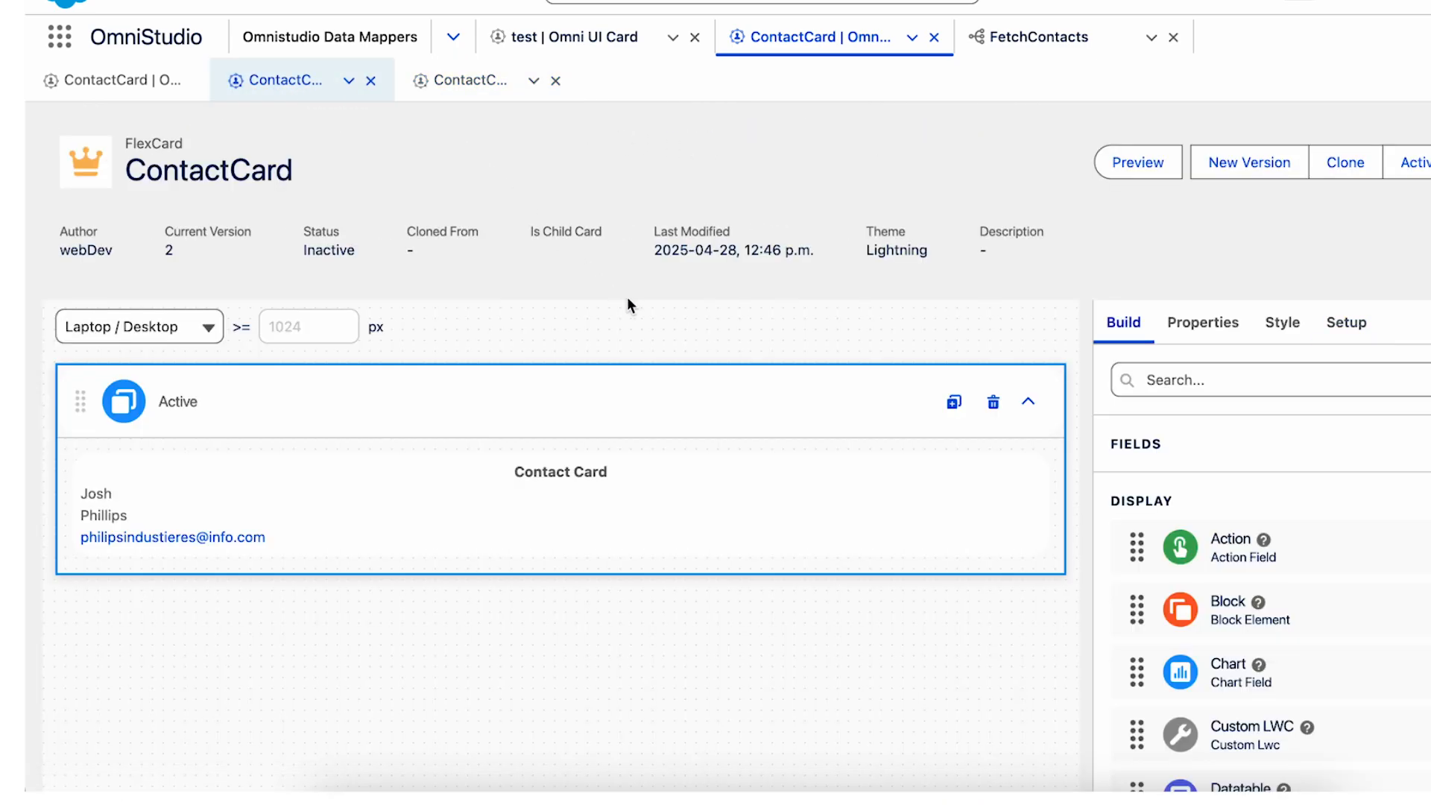
left_click(1142, 171)
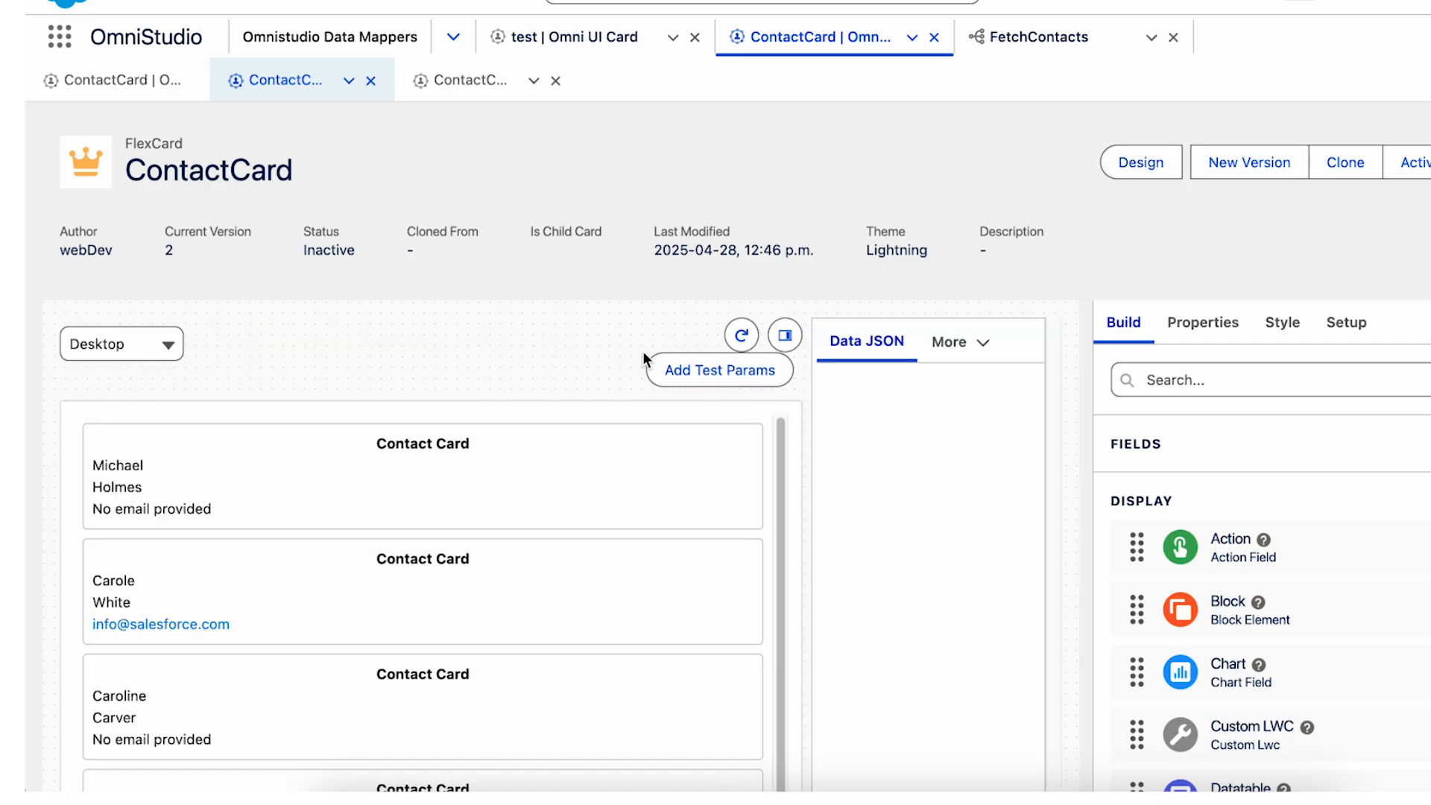
scroll(593, 220, "down", 3)
scroll(605, 398, "down", 3)
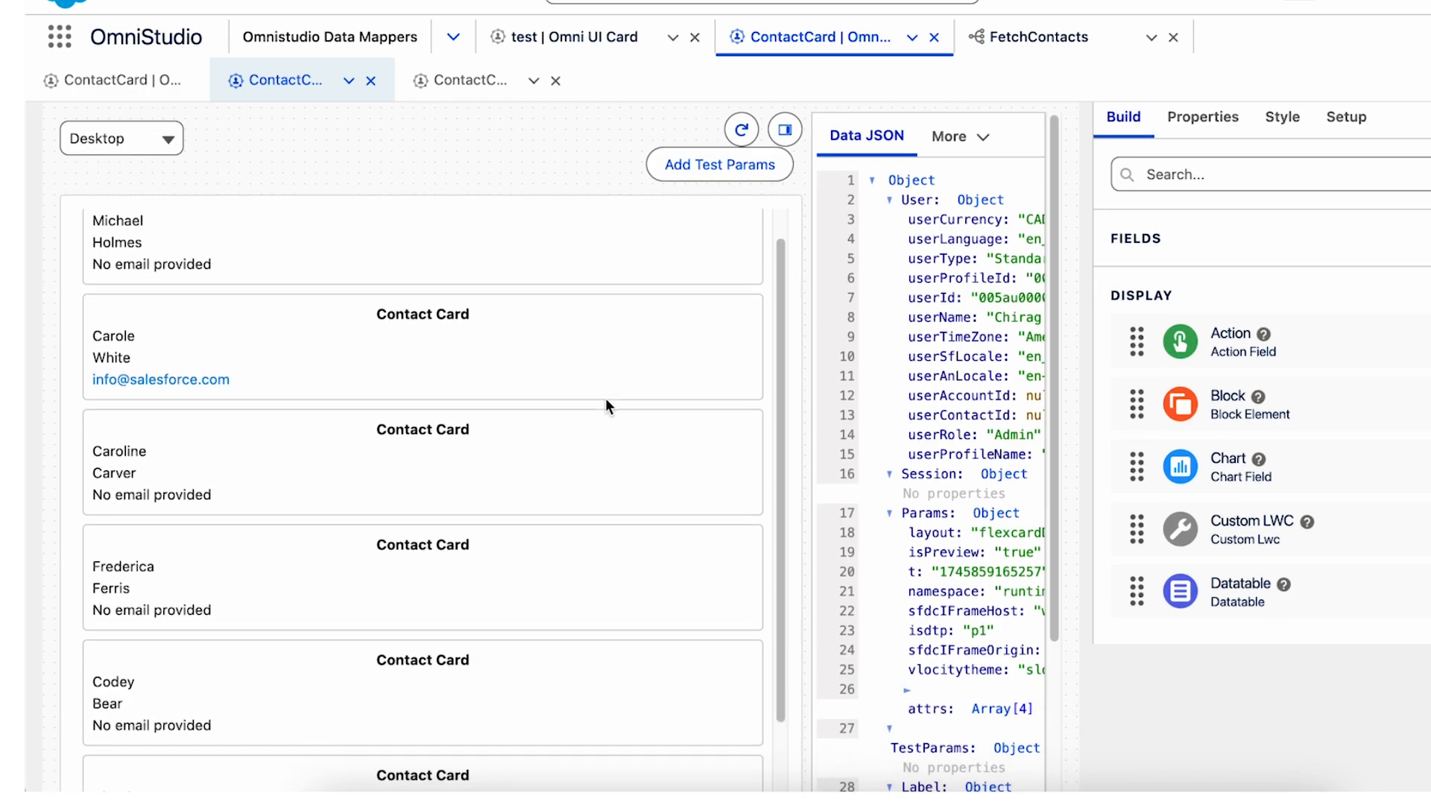
scroll(606, 398, "down", 3)
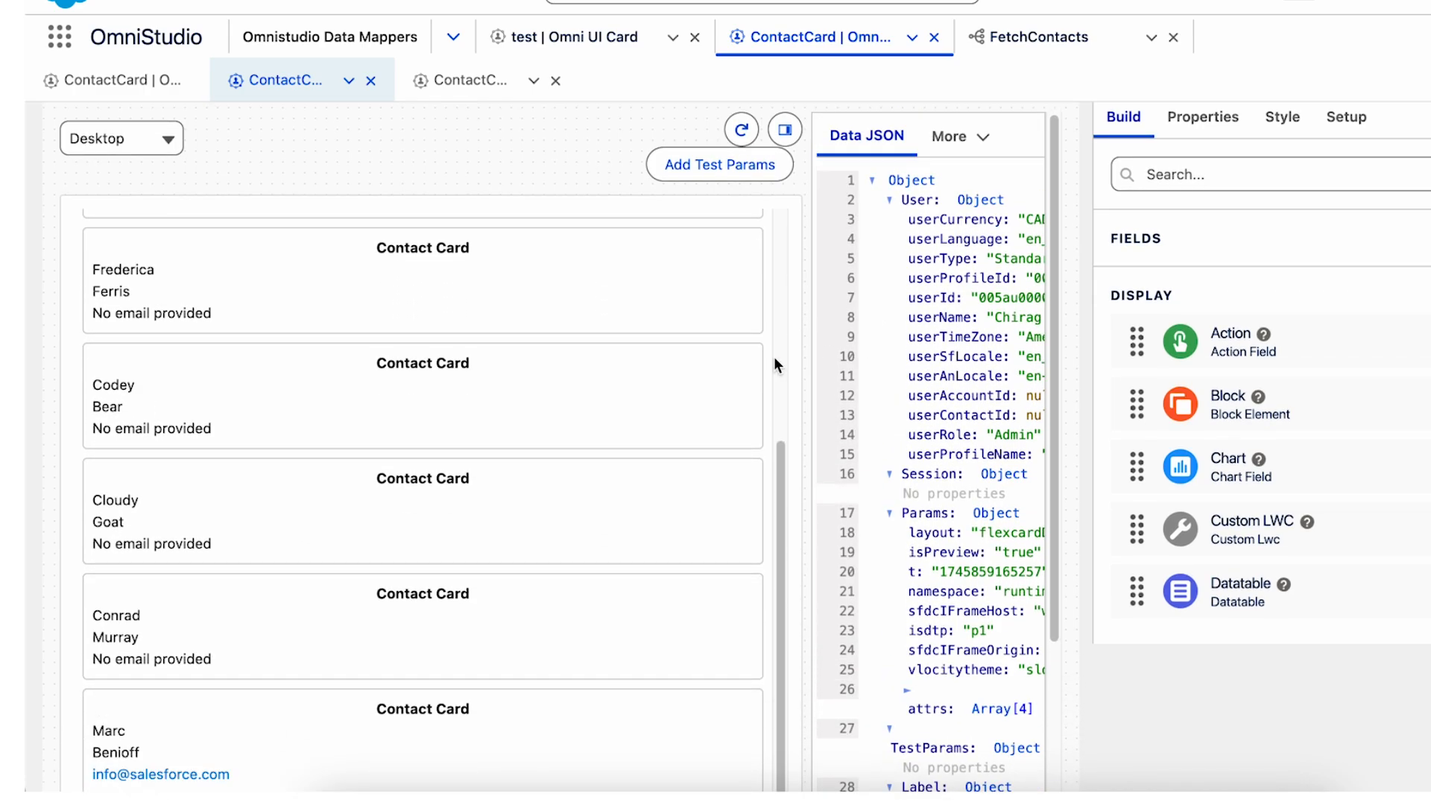
left_click(784, 131)
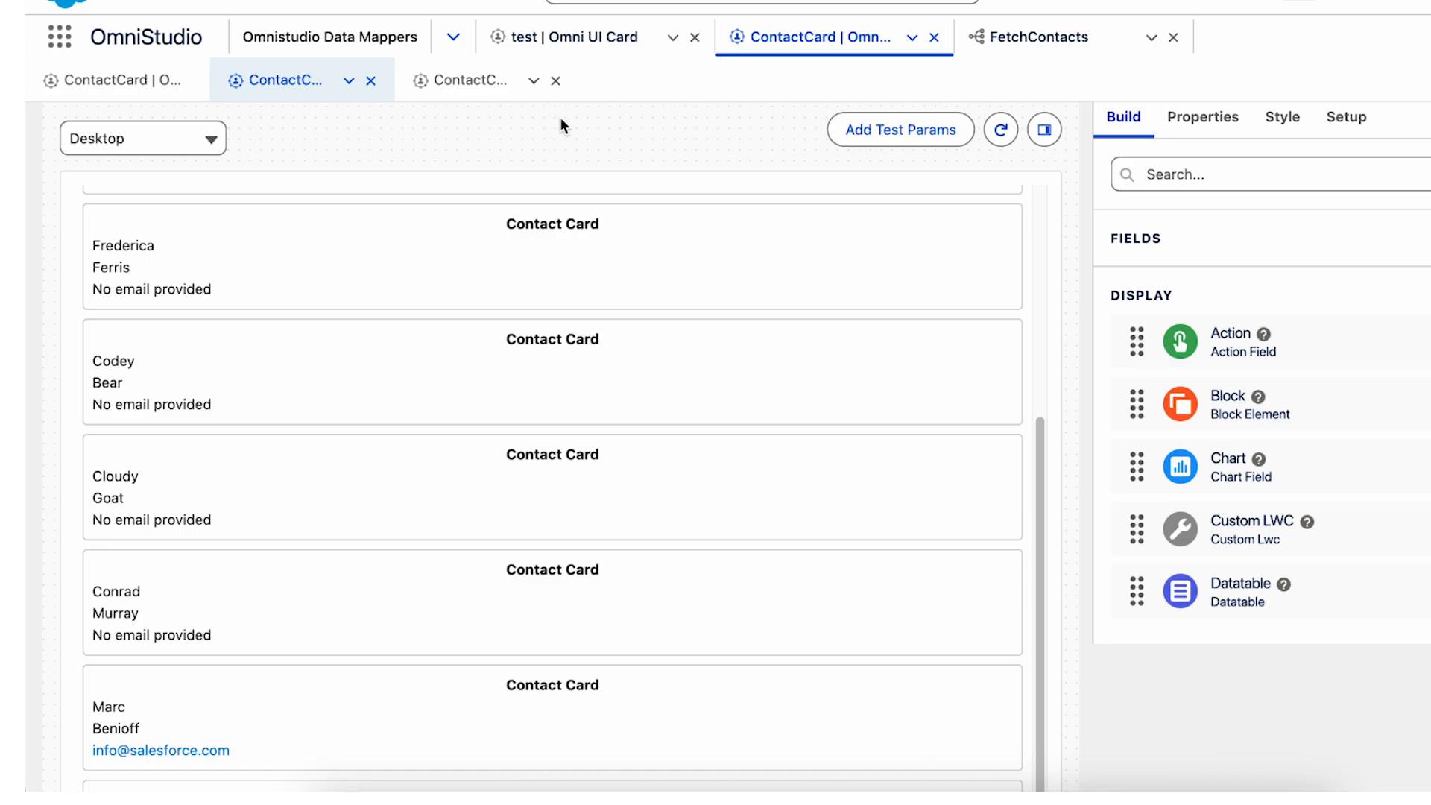
Return to the version 3 preview and compare its Contact List layout with the individual contact cards.
left_click(464, 80)
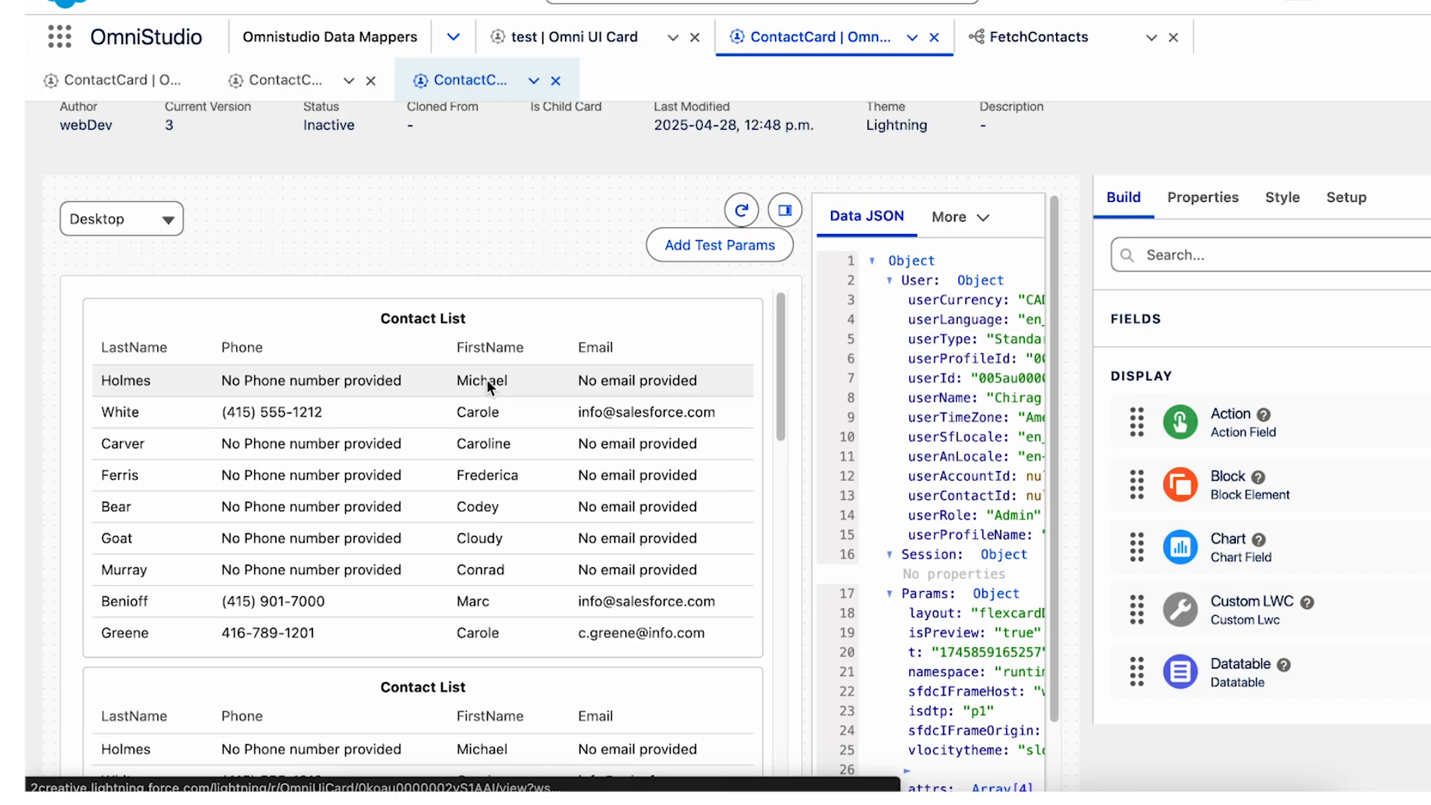
scroll(487, 386, "down", 5)
scroll(487, 386, "up", 5)
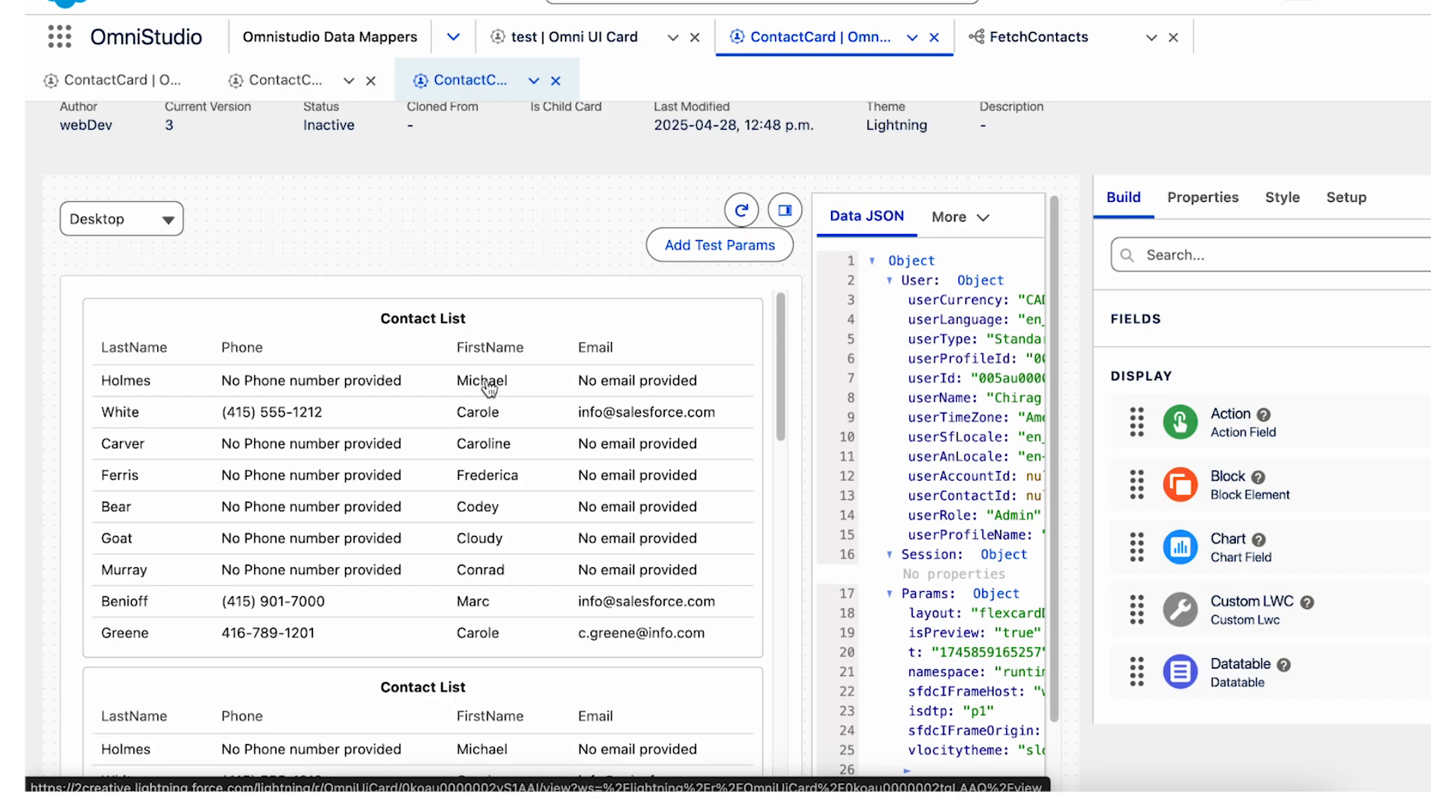
Return version 3 of the ContactCard to design view, turn off Repeat Records in the card's setup repeat options, and preview the card again.
left_click(1282, 197)
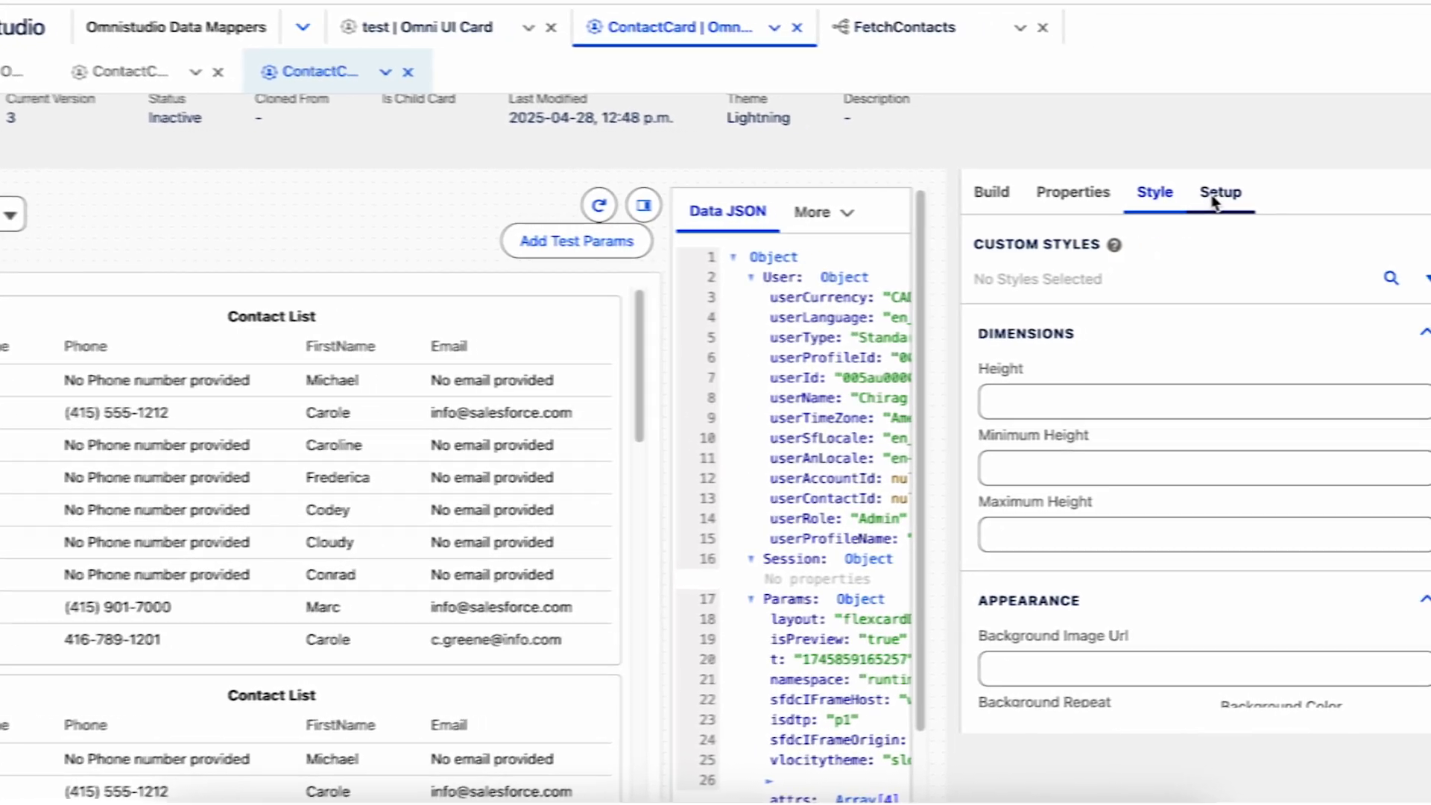
left_click(1339, 199)
scroll(1262, 271, "up", 3)
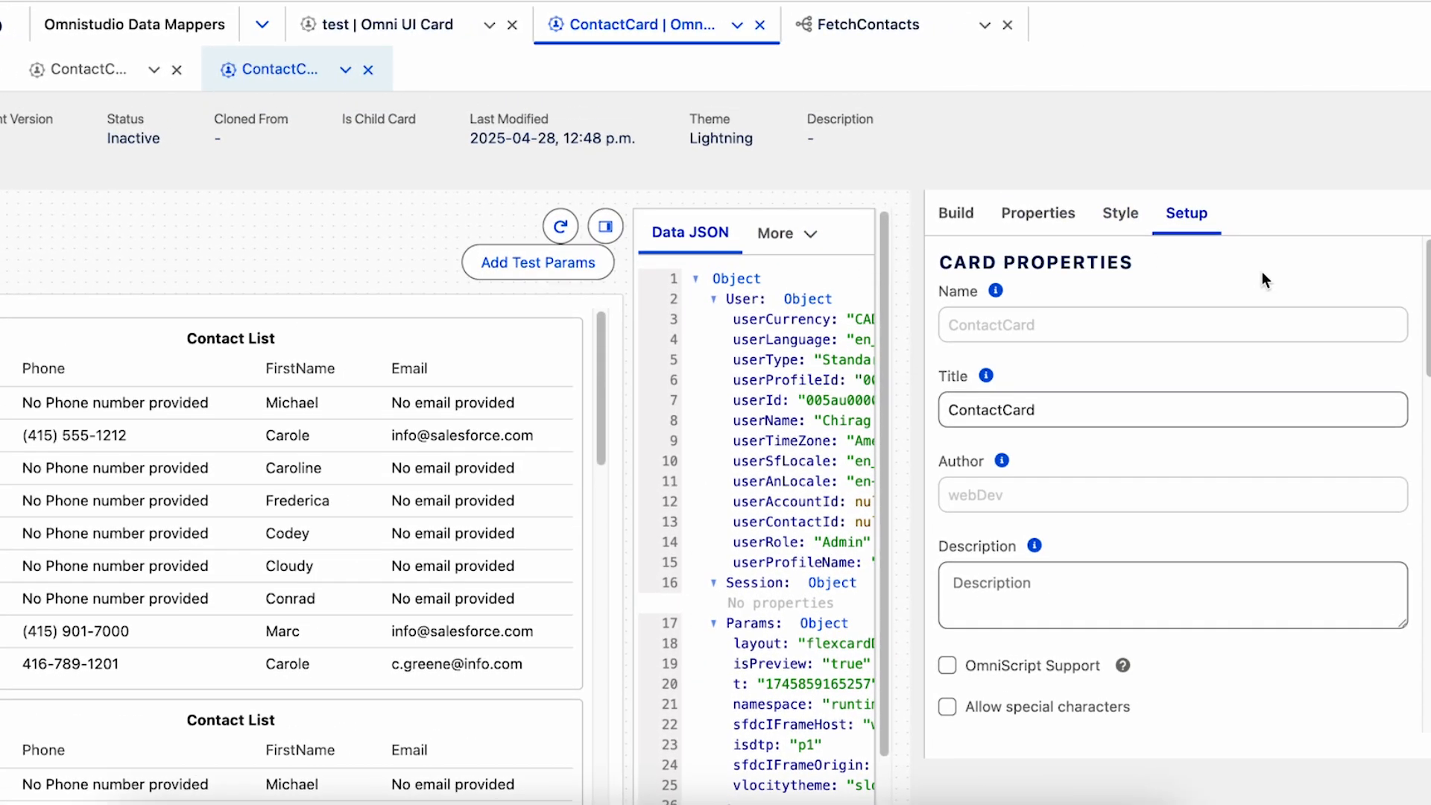
left_click(1024, 134)
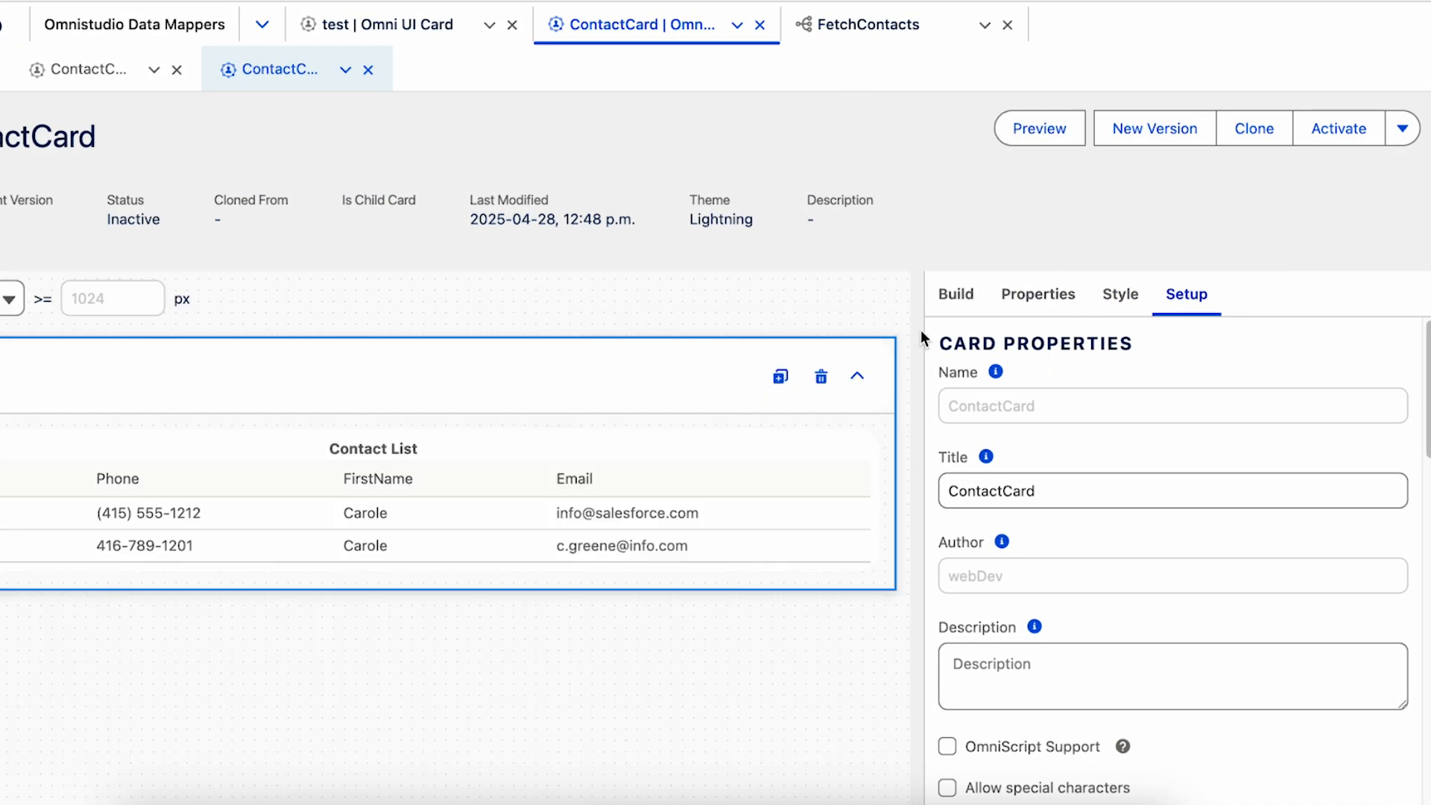
scroll(1294, 572, "down", 6)
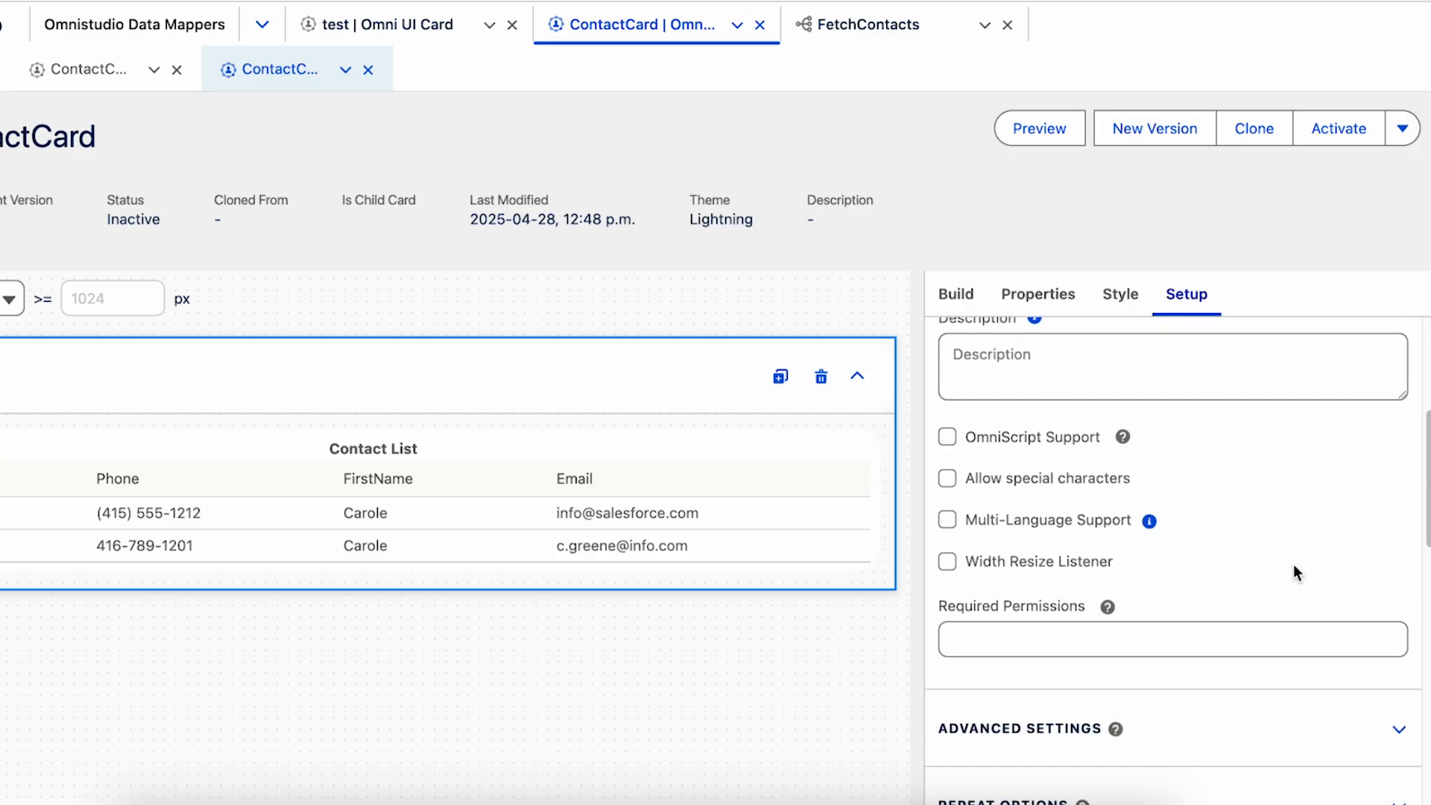
scroll(1294, 572, "down", 1)
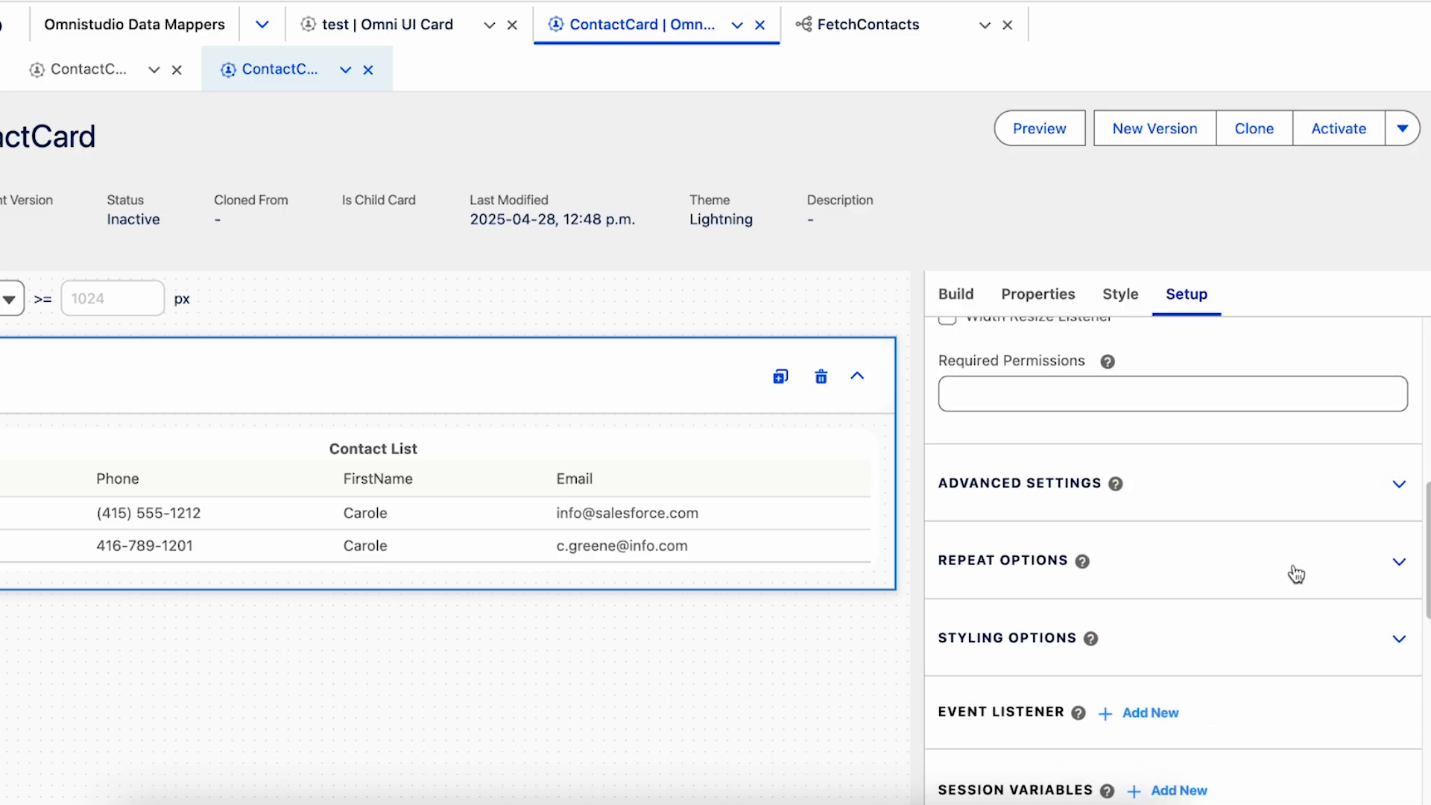
left_click(974, 574)
scroll(1179, 521, "down", 1)
left_click(946, 544)
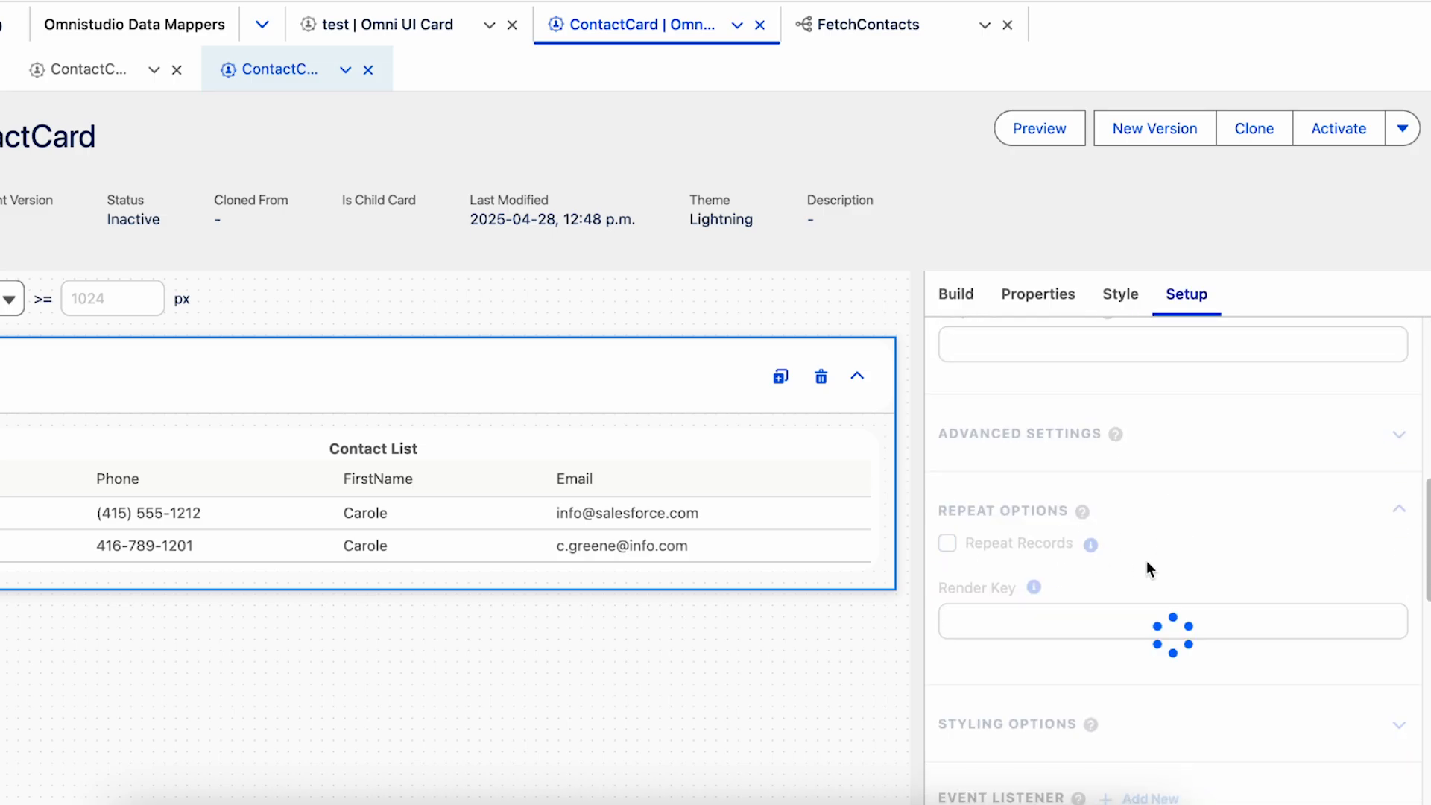
left_click(1070, 131)
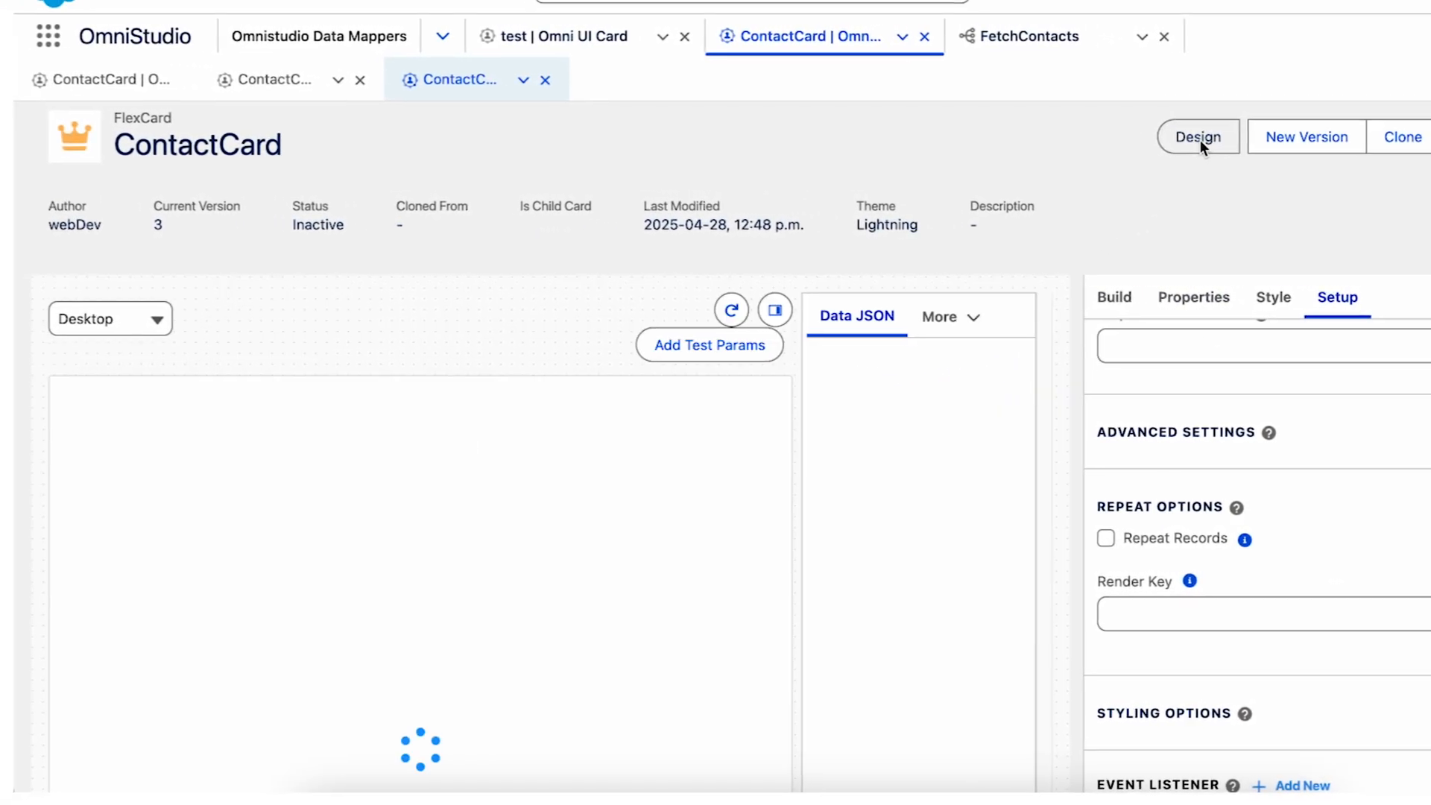